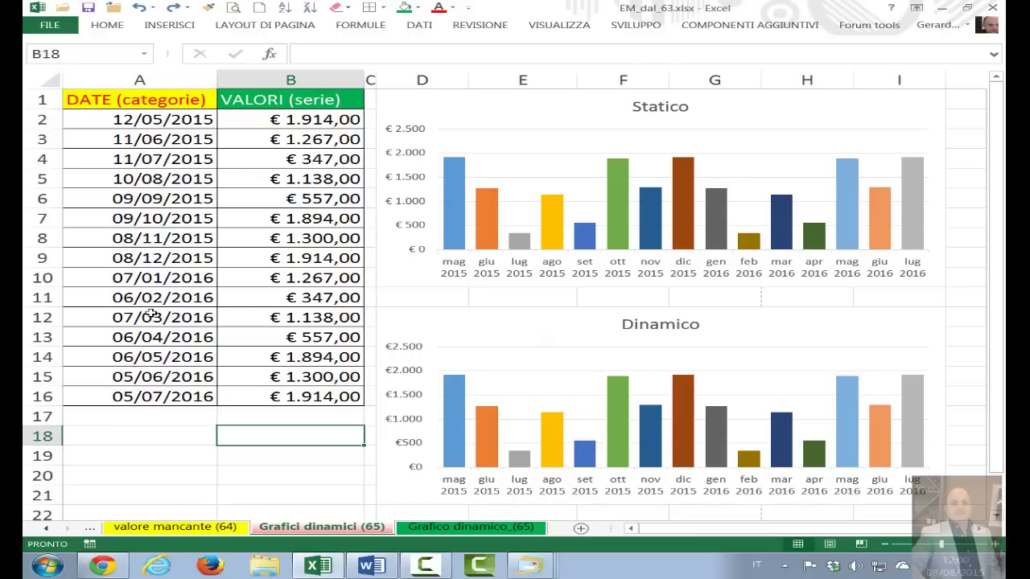
Step: Clear the last five rows of dates and values, then restore them
{"action": "left_click_drag", "start_coordinate": [198, 317], "coordinate": [286, 391]}
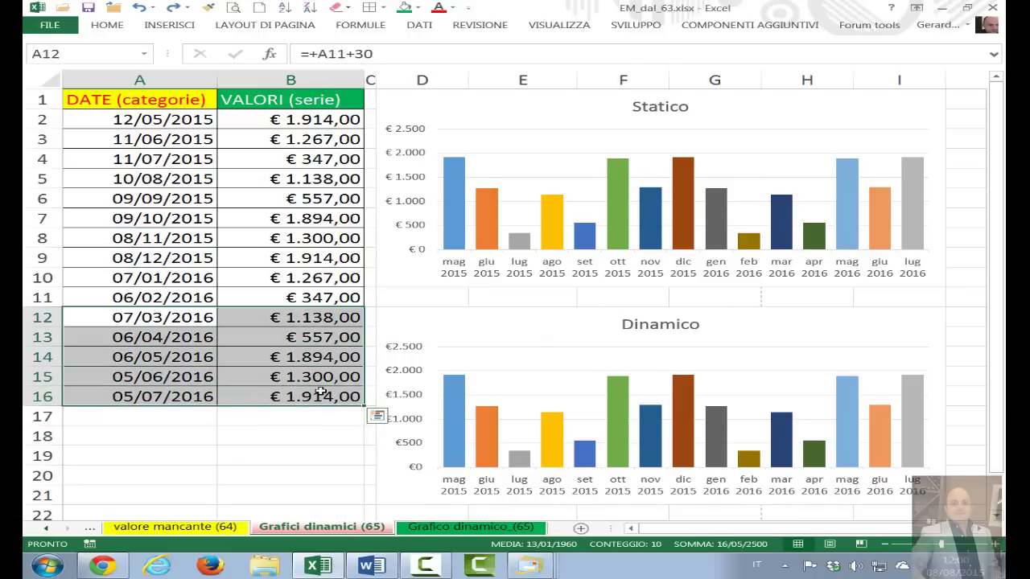
{"action": "key", "text": "Delete"}
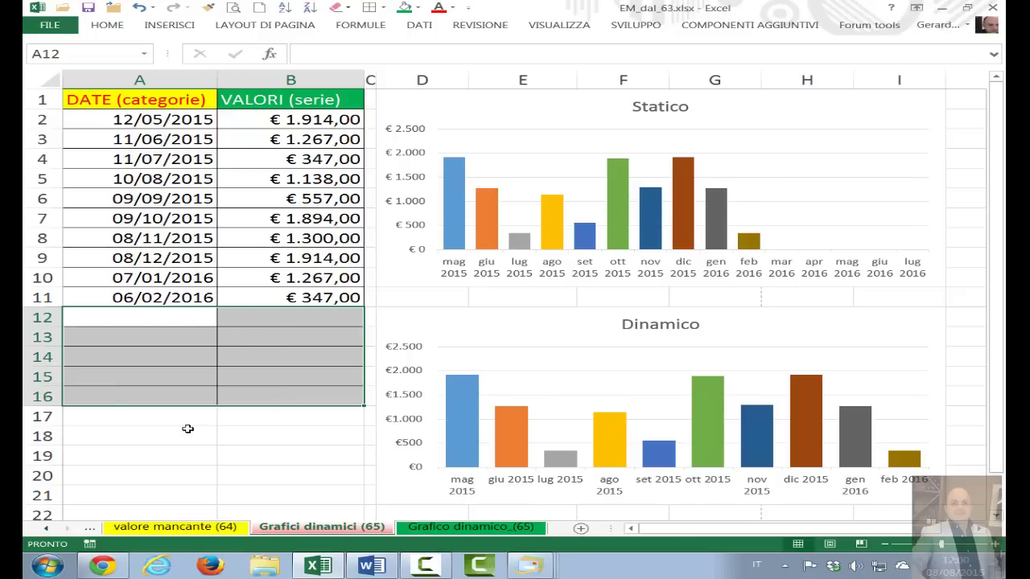
{"action": "key", "text": "ctrl+d"}
Step: Extend the monthly dates to 02/11/2016 in row 20 and copy values B7:B10 into B17:B20
{"action": "left_click", "coordinate": [206, 400]}
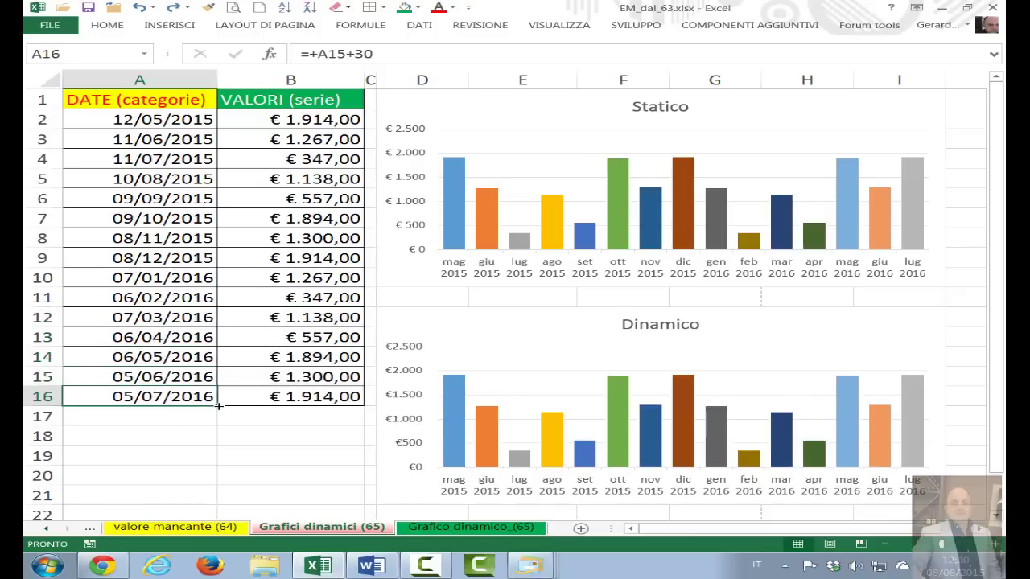
{"action": "left_click_drag", "start_coordinate": [218, 406], "coordinate": [215, 482]}
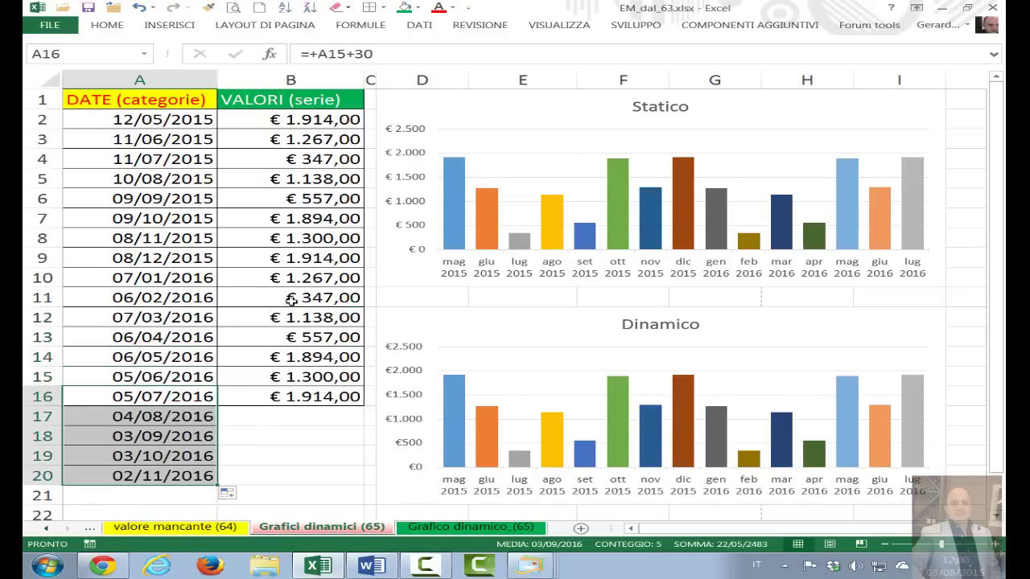
{"action": "left_click_drag", "start_coordinate": [298, 219], "coordinate": [300, 279]}
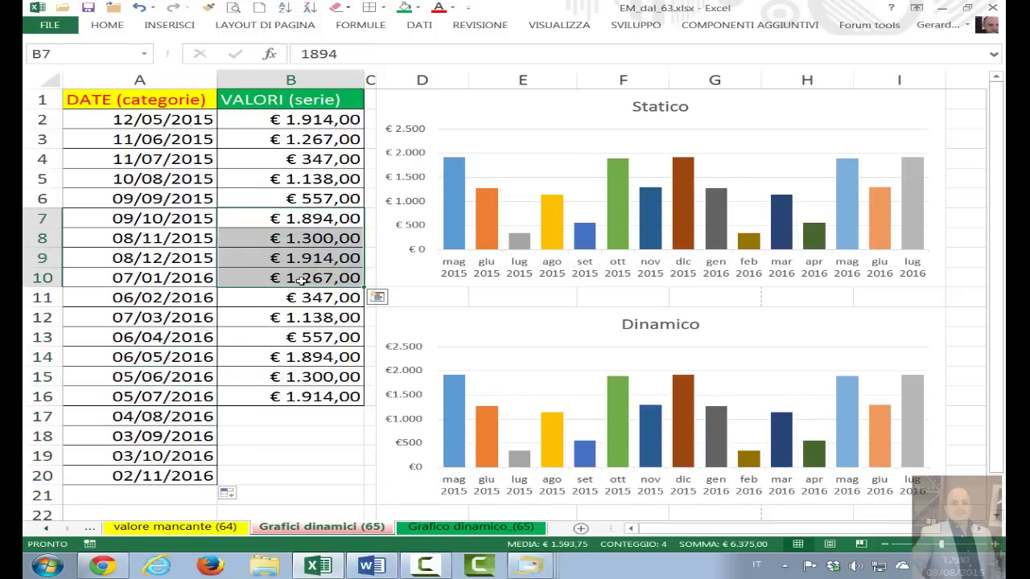
{"action": "key", "text": "ctrl+c"}
{"action": "left_click", "coordinate": [280, 415]}
{"action": "key", "text": "ctrl+v"}
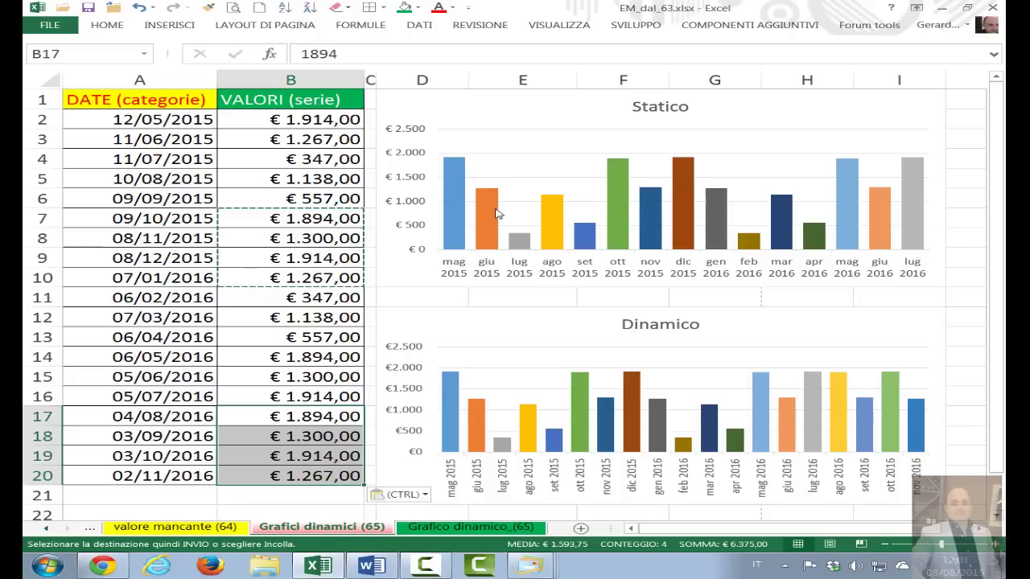
Step: Compare the Statico and Dinamico chart source ranges against the new rows B17:B20
{"action": "left_click", "coordinate": [411, 99]}
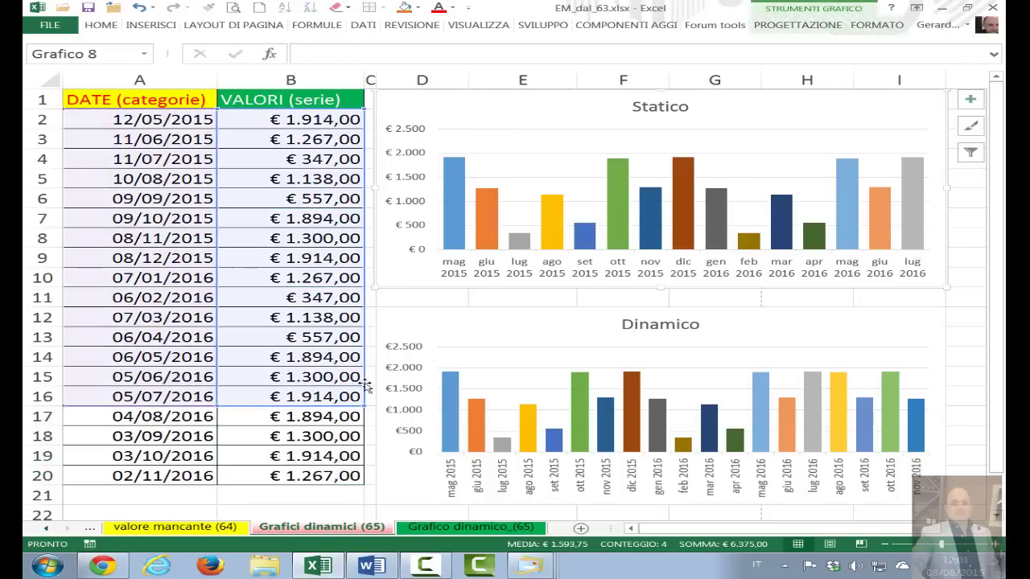
{"action": "left_click_drag", "start_coordinate": [321, 416], "coordinate": [321, 476]}
{"action": "left_click", "coordinate": [452, 323]}
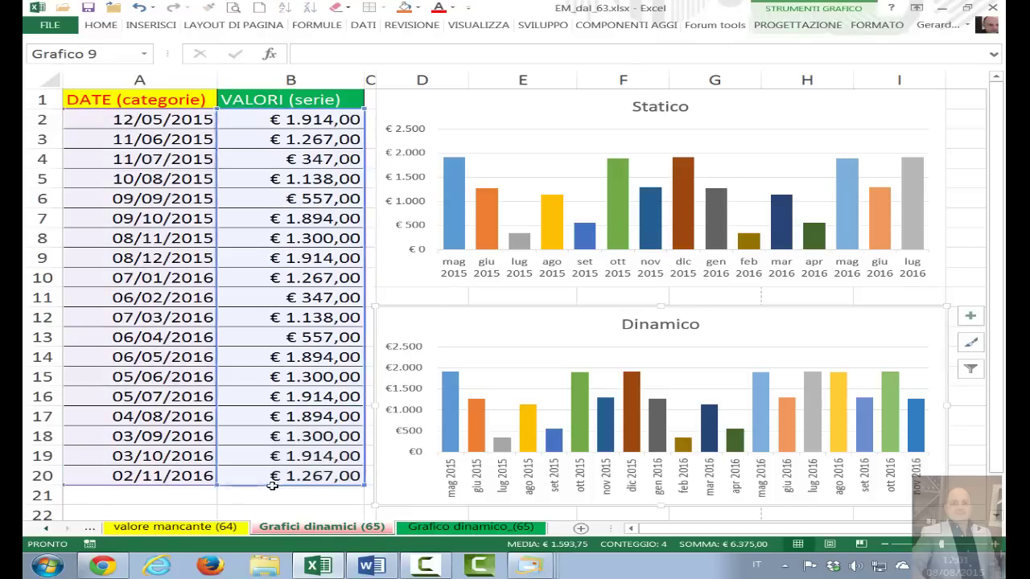
{"action": "left_click_drag", "start_coordinate": [269, 487], "coordinate": [274, 486]}
{"action": "key", "text": "Escape"}
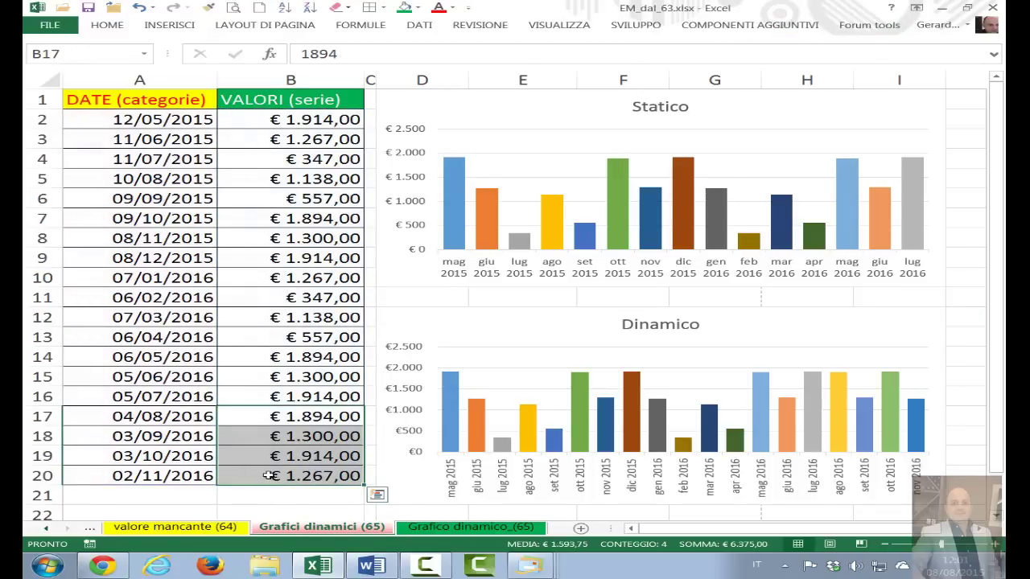
{"action": "left_click", "coordinate": [266, 494]}
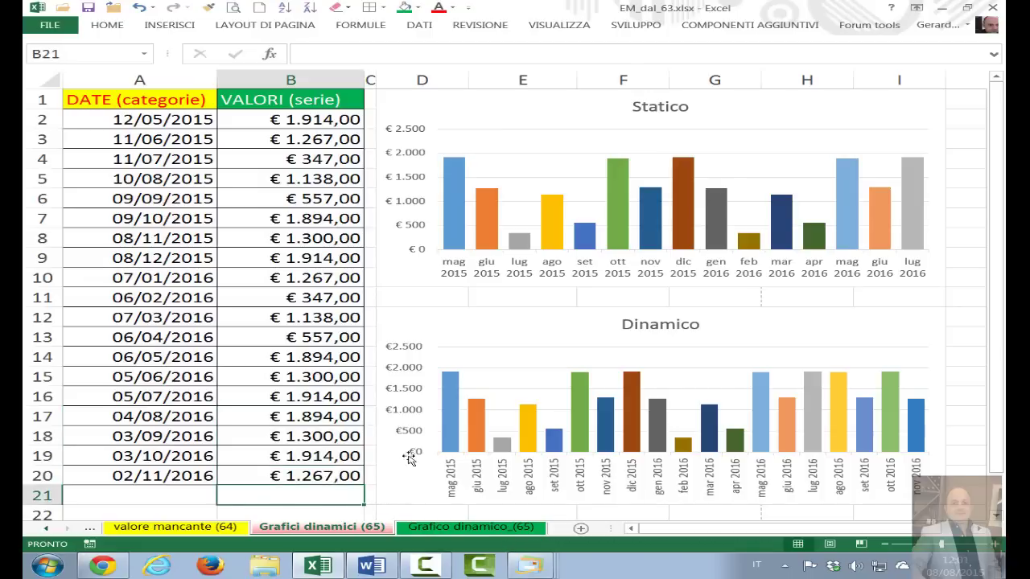
Step: On the Grafico dinamico_(65) sheet, select the dates and values in A2:B16
{"action": "left_click", "coordinate": [449, 528]}
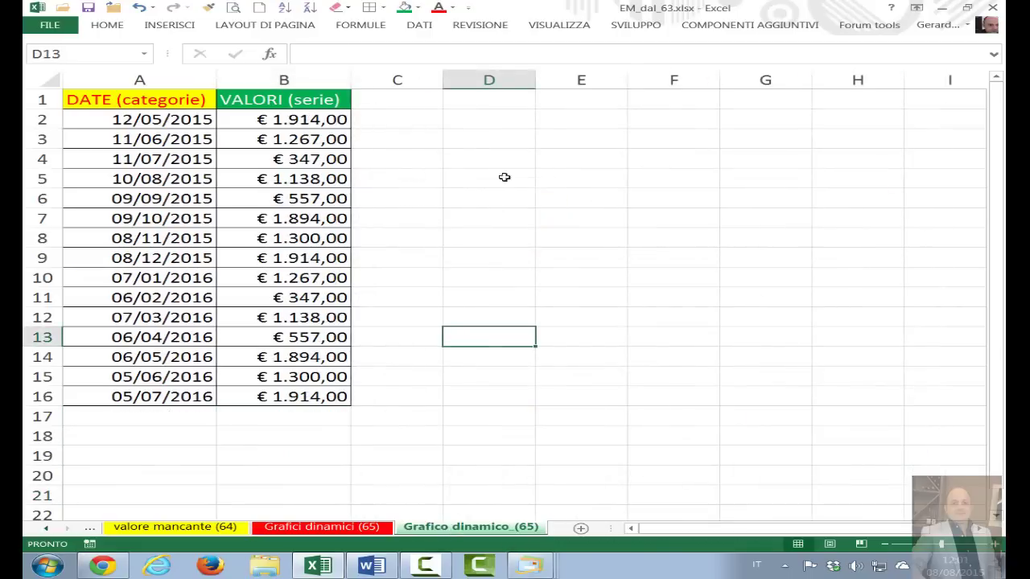
{"action": "left_click_drag", "start_coordinate": [106, 123], "coordinate": [317, 394]}
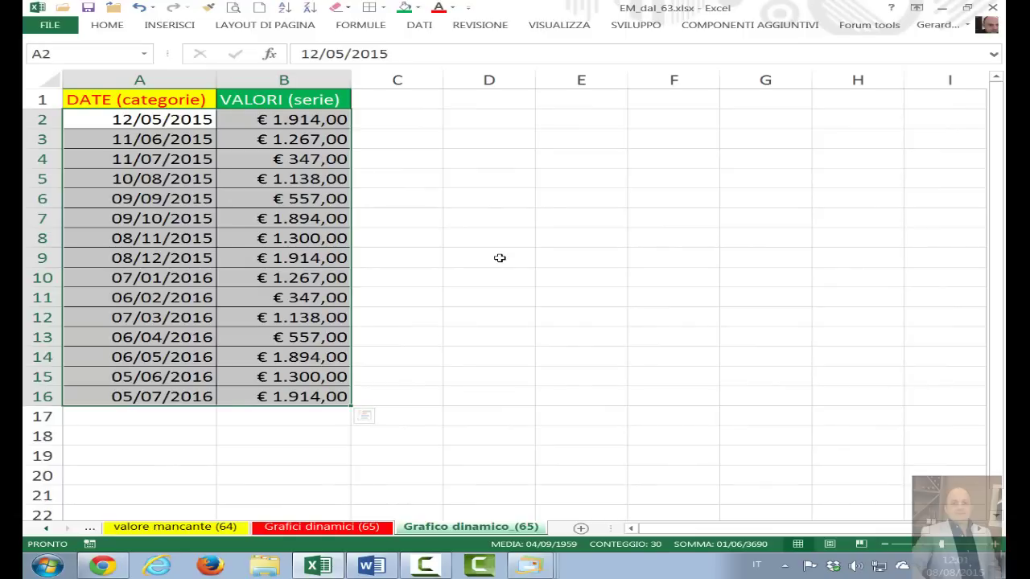
{"action": "left_click_drag", "start_coordinate": [309, 121], "coordinate": [305, 398]}
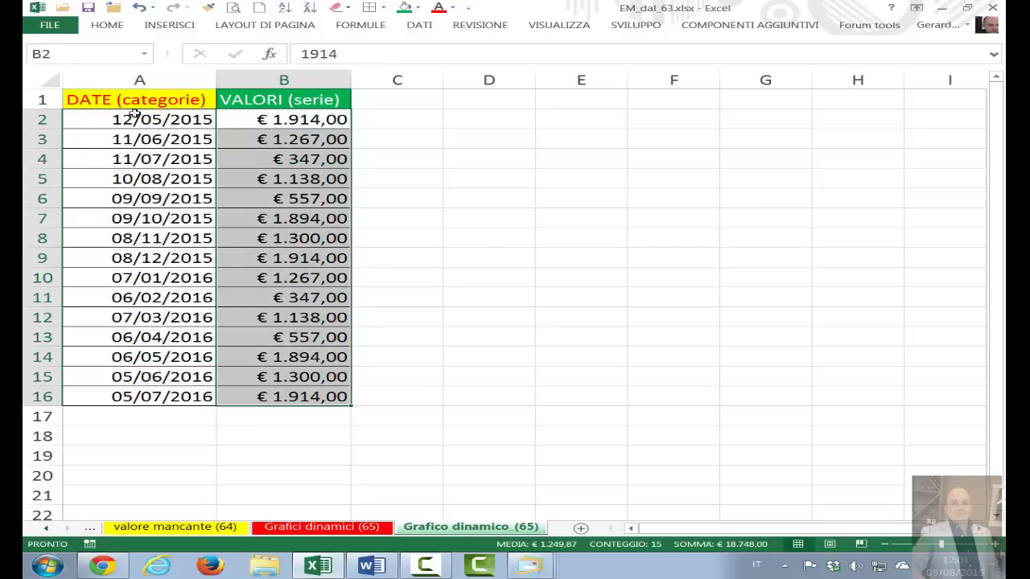
{"action": "left_click_drag", "start_coordinate": [135, 117], "coordinate": [149, 396]}
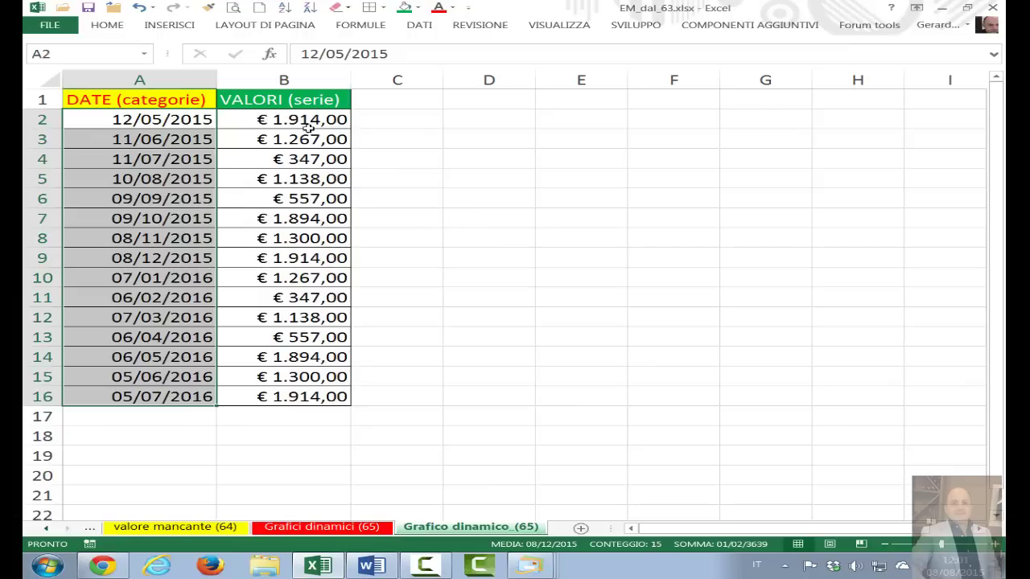
{"action": "left_click_drag", "start_coordinate": [308, 129], "coordinate": [290, 396]}
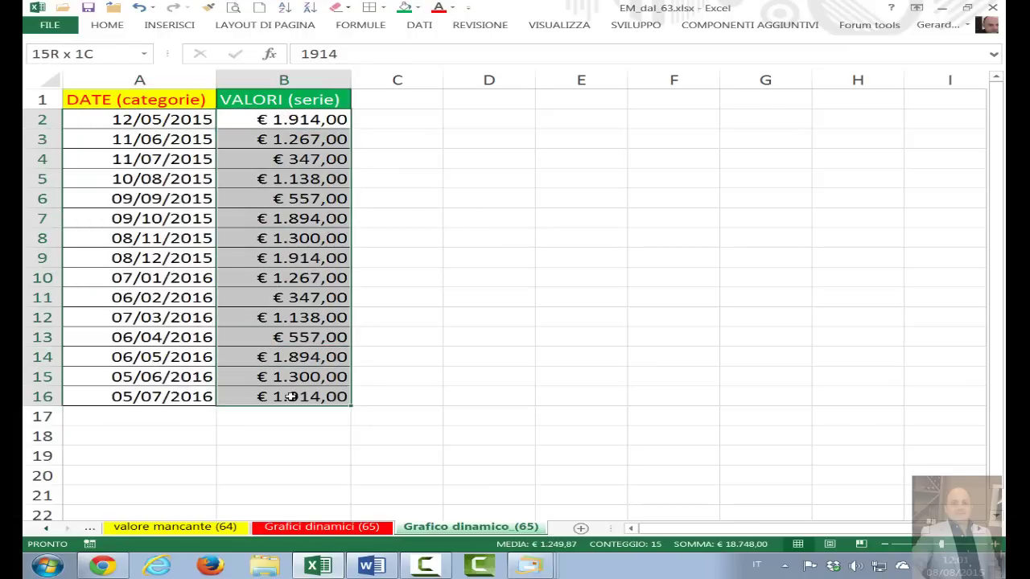
{"action": "left_click_drag", "start_coordinate": [161, 121], "coordinate": [132, 396]}
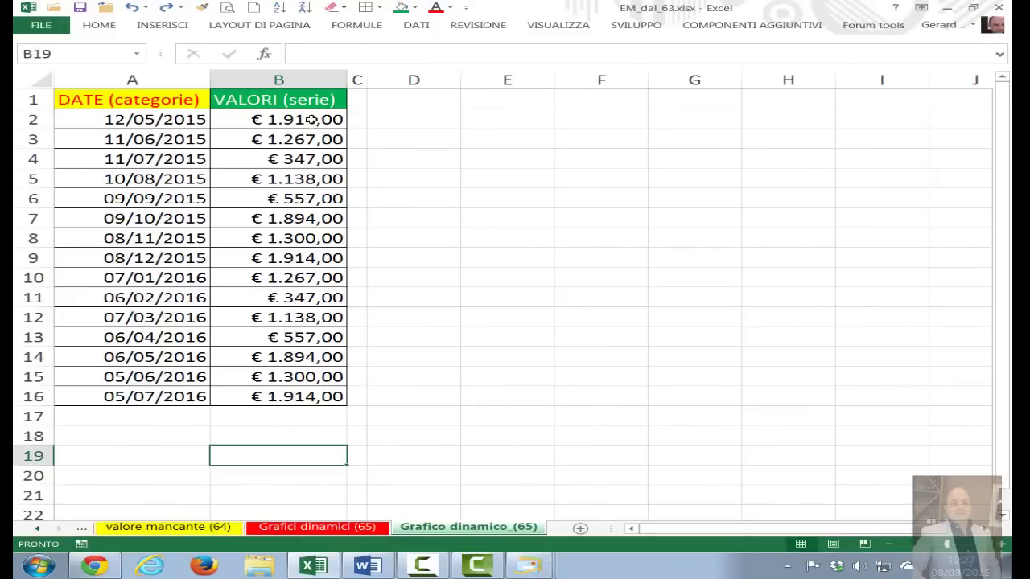
{"action": "left_click_drag", "start_coordinate": [311, 119], "coordinate": [327, 394]}
{"action": "left_click_drag", "start_coordinate": [171, 121], "coordinate": [151, 396]}
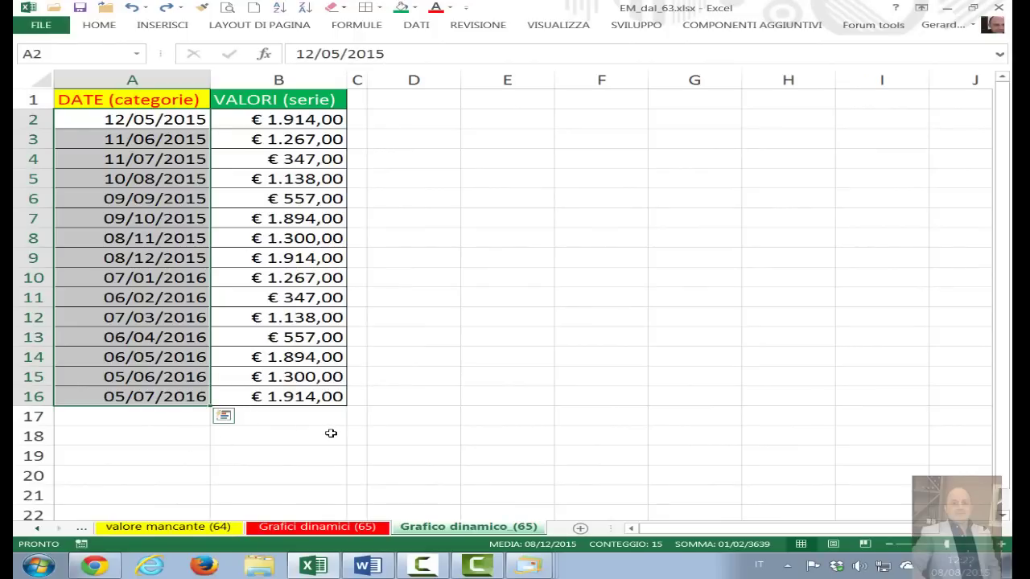
{"action": "mouse_move", "coordinate": [161, 119]}
{"action": "left_mouse_down"}
{"action": "mouse_move", "coordinate": [288, 218]}
{"action": "mouse_move", "coordinate": [288, 396]}
{"action": "left_mouse_up"}
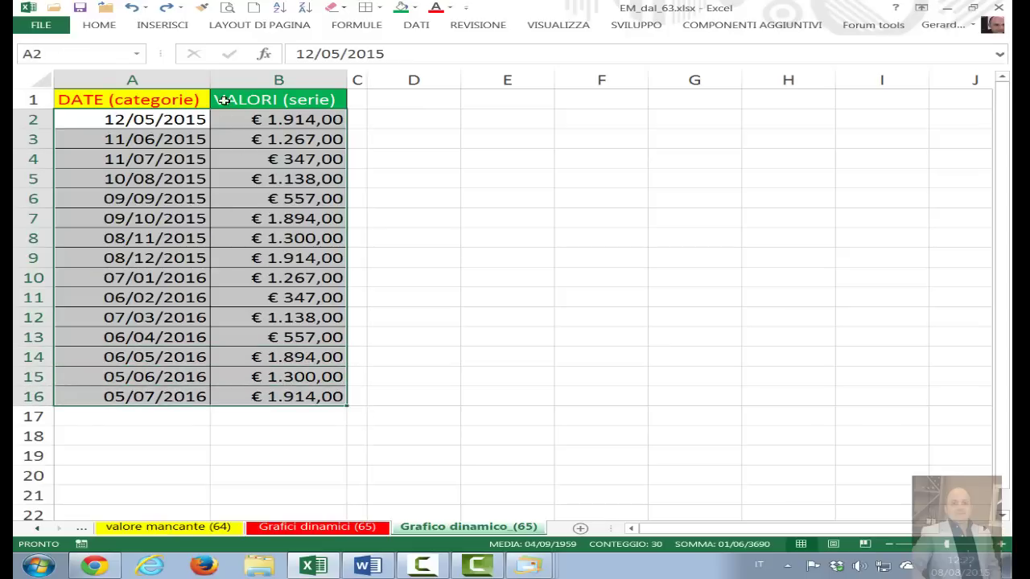
{"action": "left_click", "coordinate": [162, 25]}
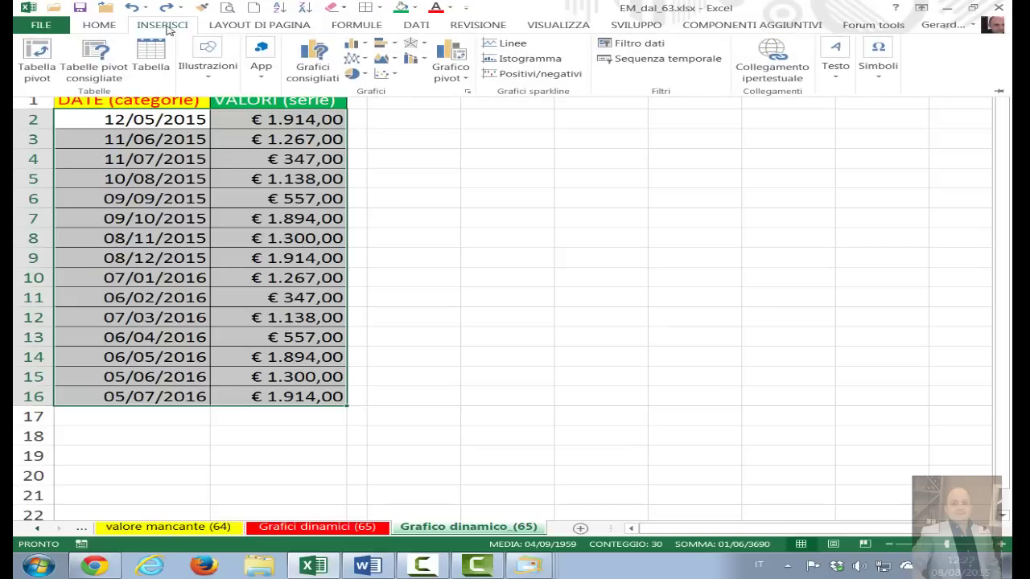
{"action": "left_click", "coordinate": [352, 44]}
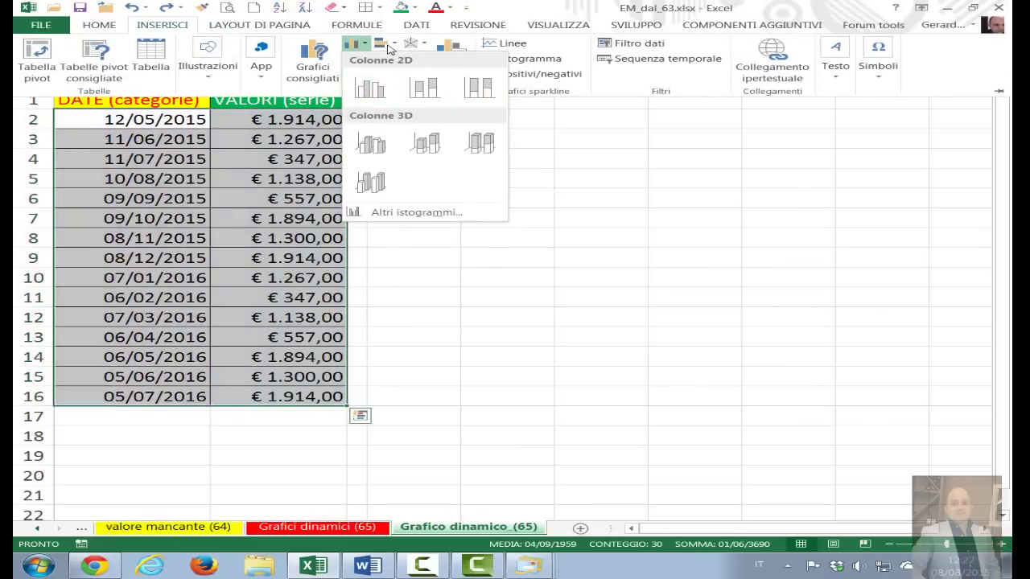
{"action": "left_click", "coordinate": [381, 44]}
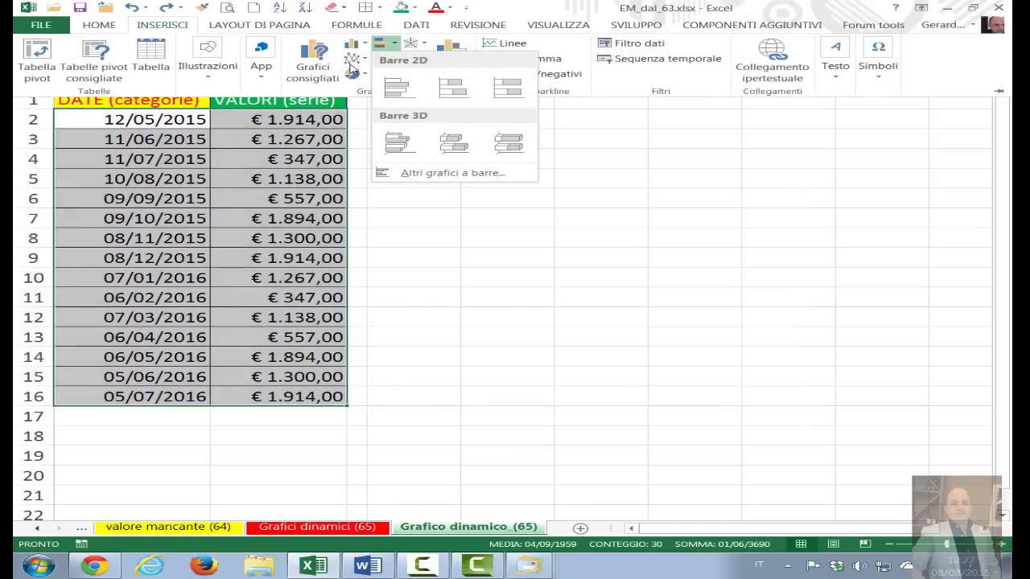
{"action": "left_click", "coordinate": [354, 60]}
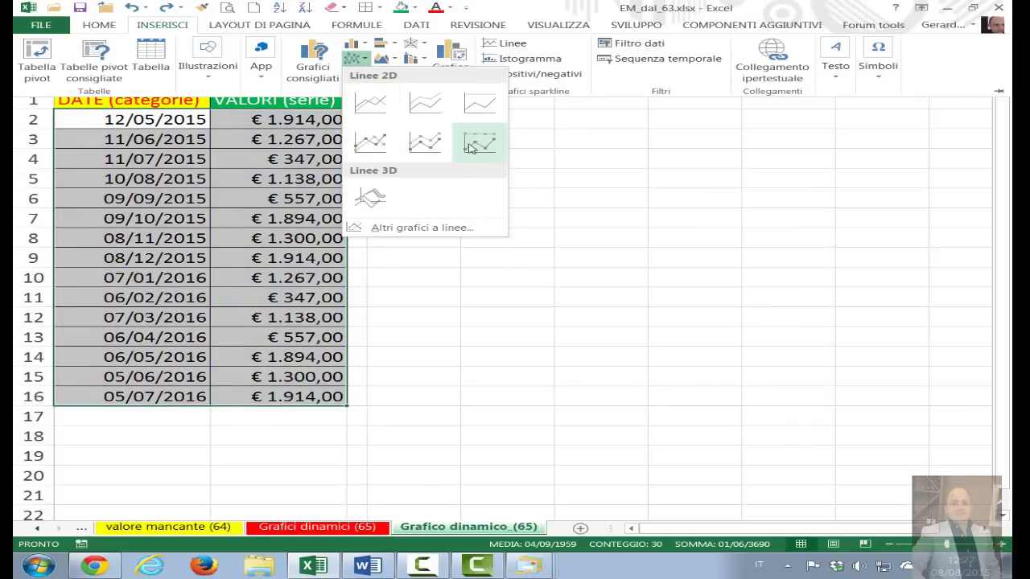
{"action": "left_click", "coordinate": [394, 142]}
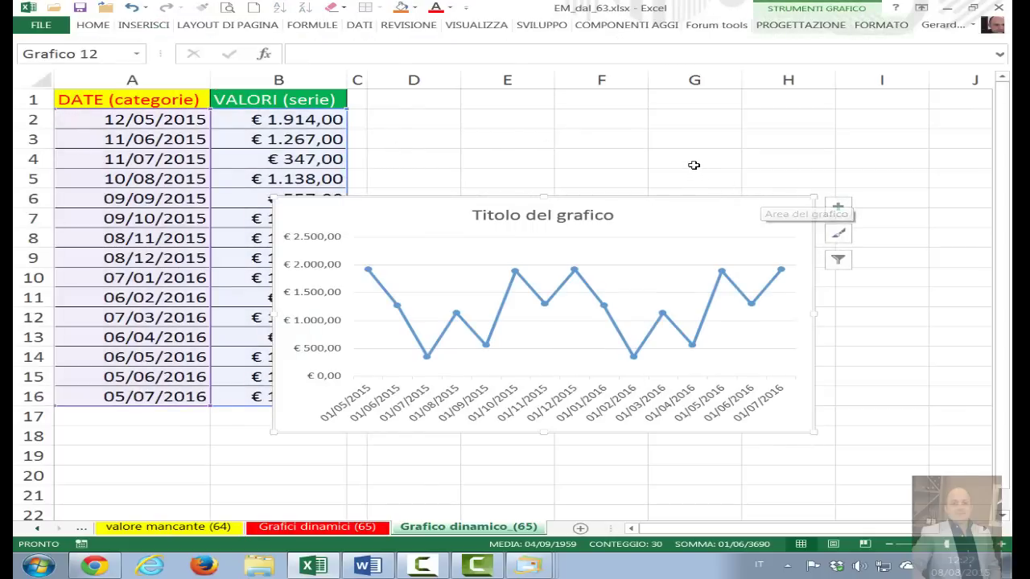
{"action": "key", "text": "ctrl+z"}
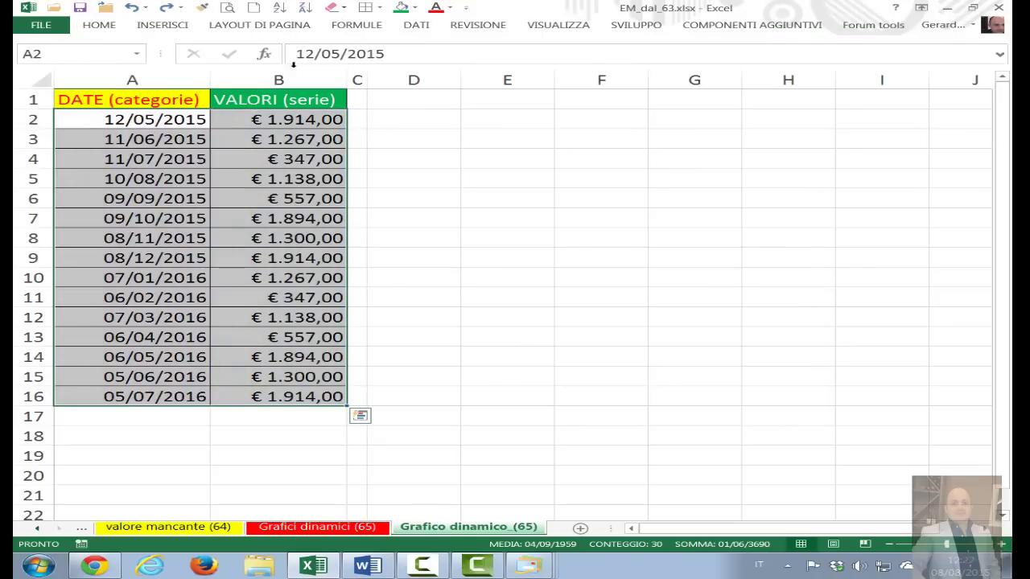
{"action": "left_click", "coordinate": [163, 25]}
{"action": "left_click", "coordinate": [184, 25]}
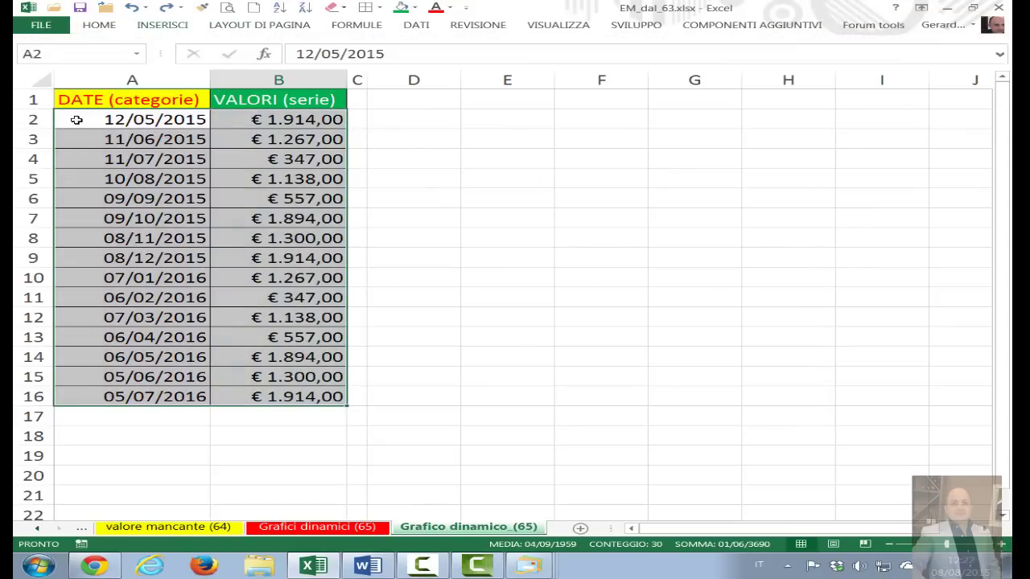
Step: Insert a clustered column chart with Alt+F1, keep its type after previewing pie and area, and place it beside columns A:B
{"action": "key", "text": "alt+F1"}
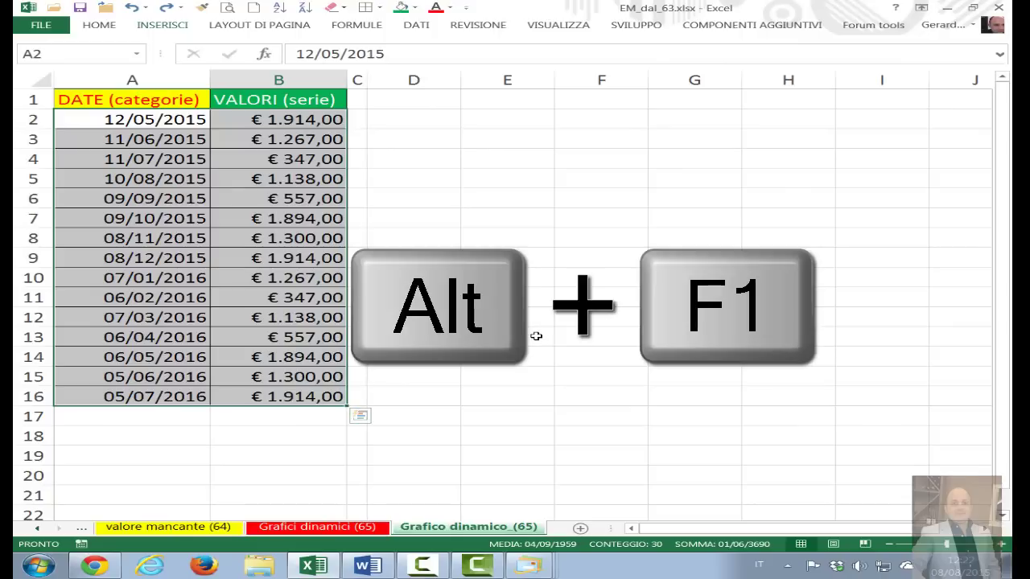
{"action": "key", "text": "alt+F1"}
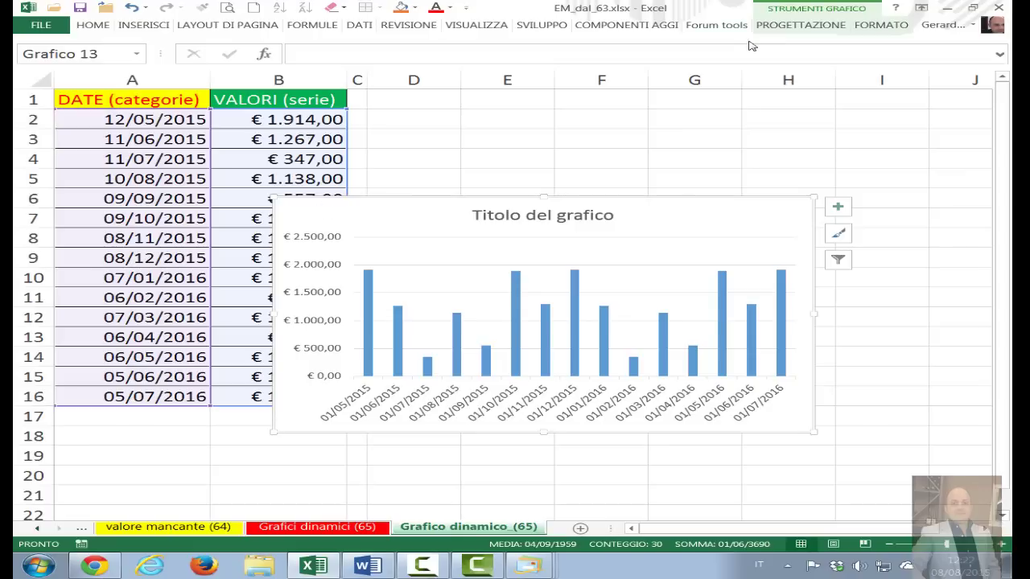
{"action": "left_click", "coordinate": [796, 26]}
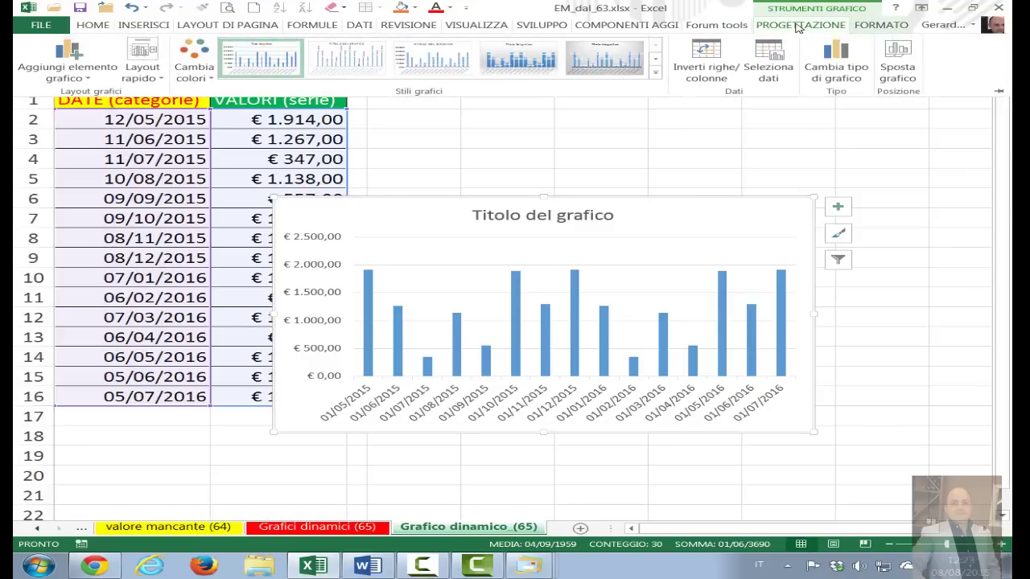
{"action": "left_click", "coordinate": [837, 67]}
{"action": "left_click", "coordinate": [274, 148]}
{"action": "left_click", "coordinate": [265, 164]}
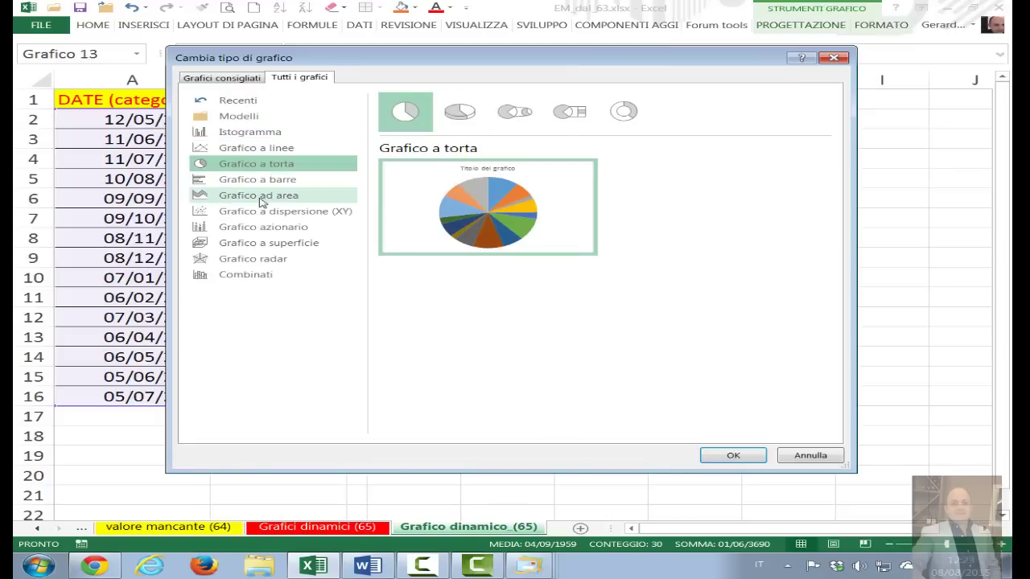
{"action": "left_click", "coordinate": [261, 197]}
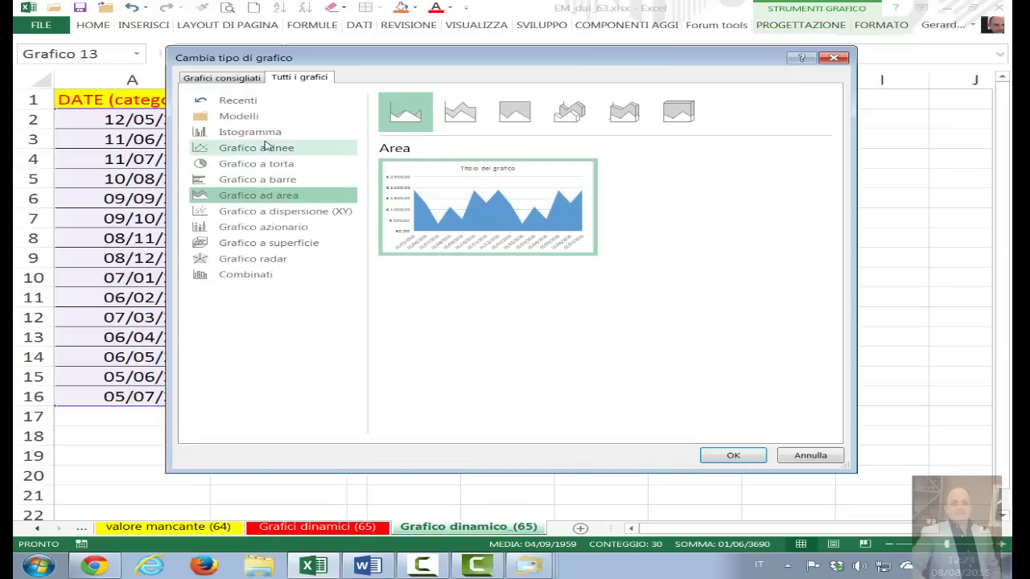
{"action": "left_click", "coordinate": [834, 58]}
{"action": "left_click_drag", "start_coordinate": [391, 214], "coordinate": [469, 135]}
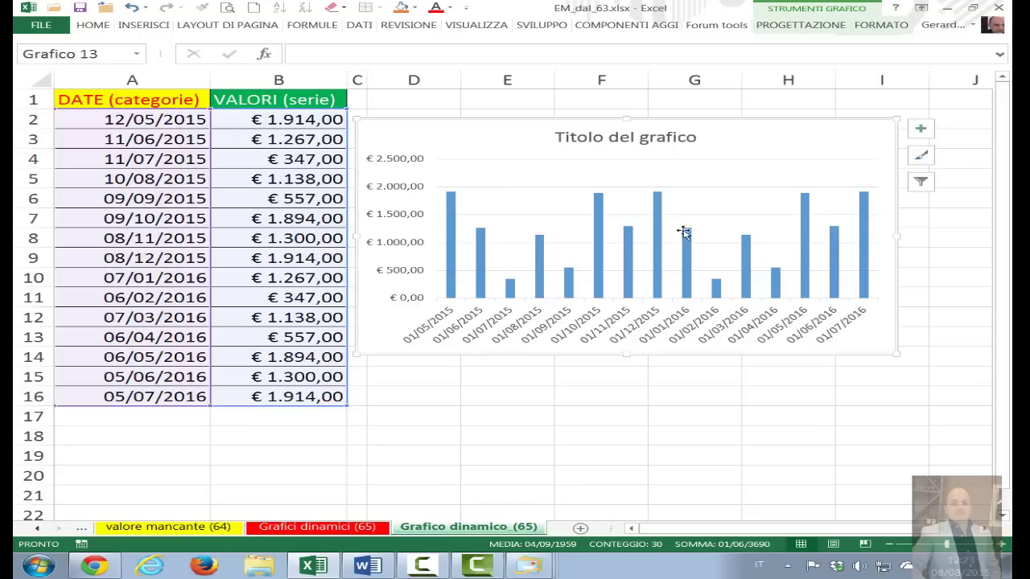
Step: Delete the 'Titolo del grafico' chart title, leaving only bars and axes
{"action": "left_click", "coordinate": [615, 138]}
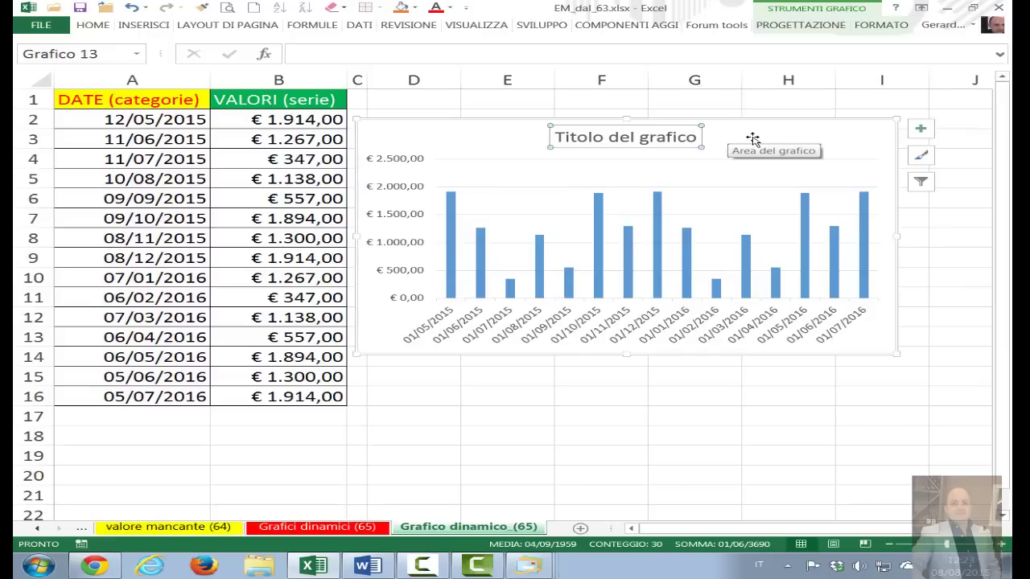
{"action": "key", "text": "Delete"}
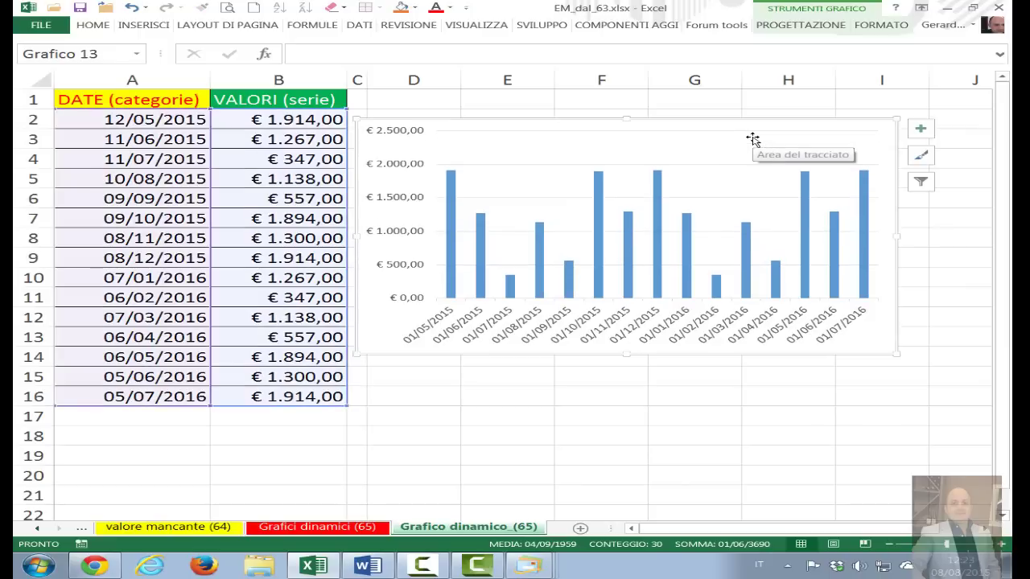
{"action": "left_click", "coordinate": [408, 135]}
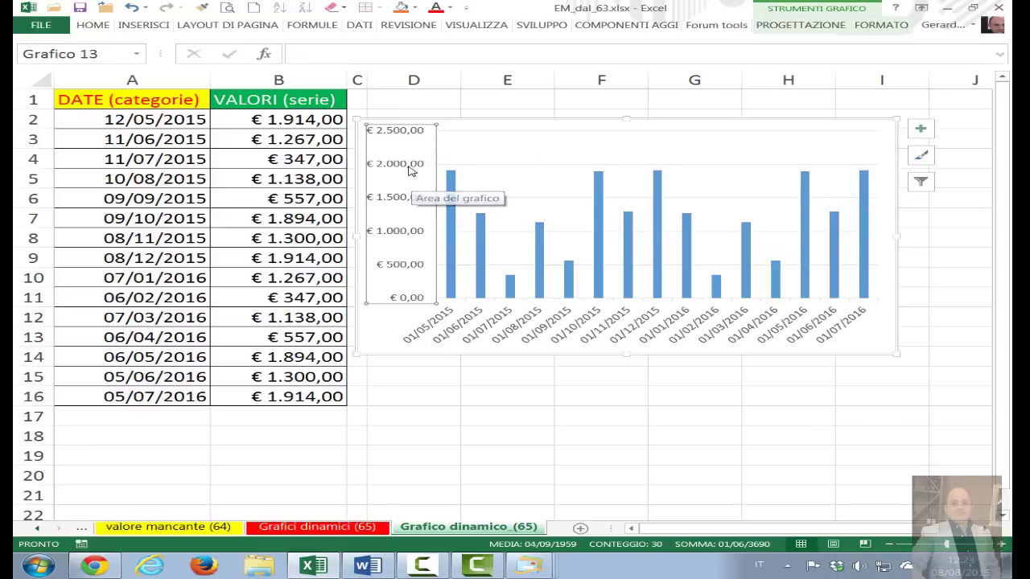
{"action": "right_click", "coordinate": [406, 165]}
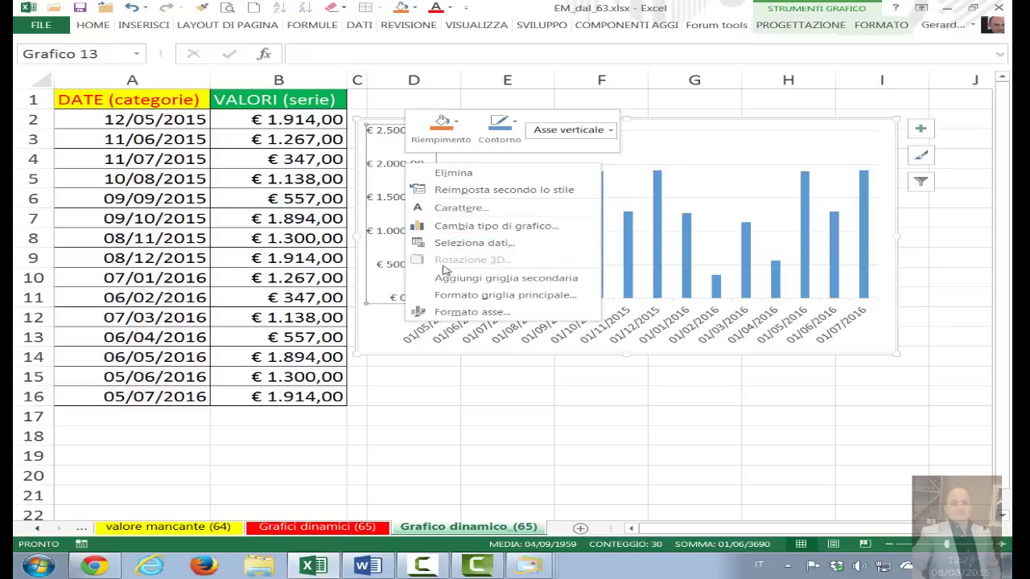
{"action": "left_click", "coordinate": [390, 132]}
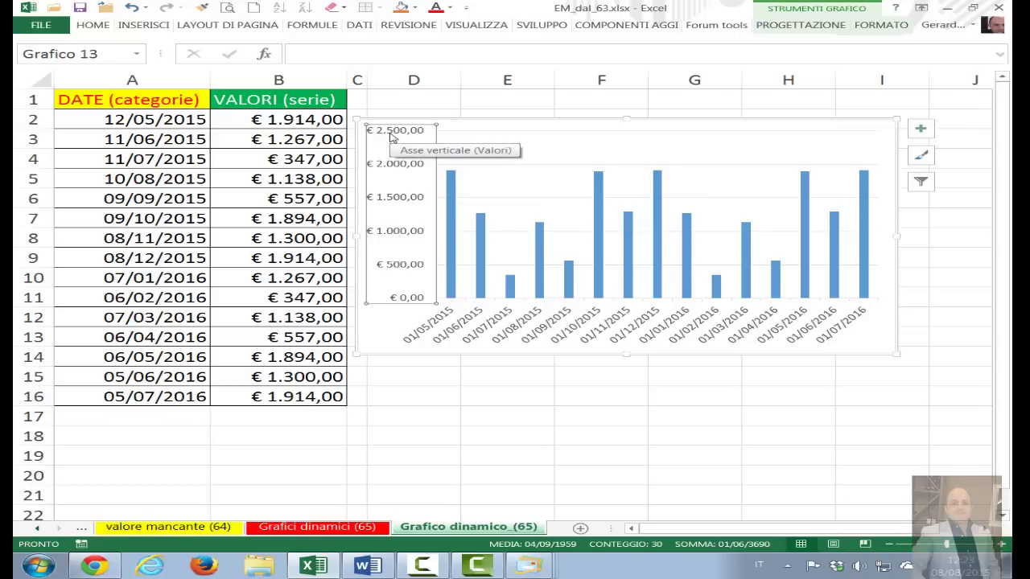
Step: Open the value axis formatting pane and reselect the vertical value axis
{"action": "double_click", "coordinate": [392, 138]}
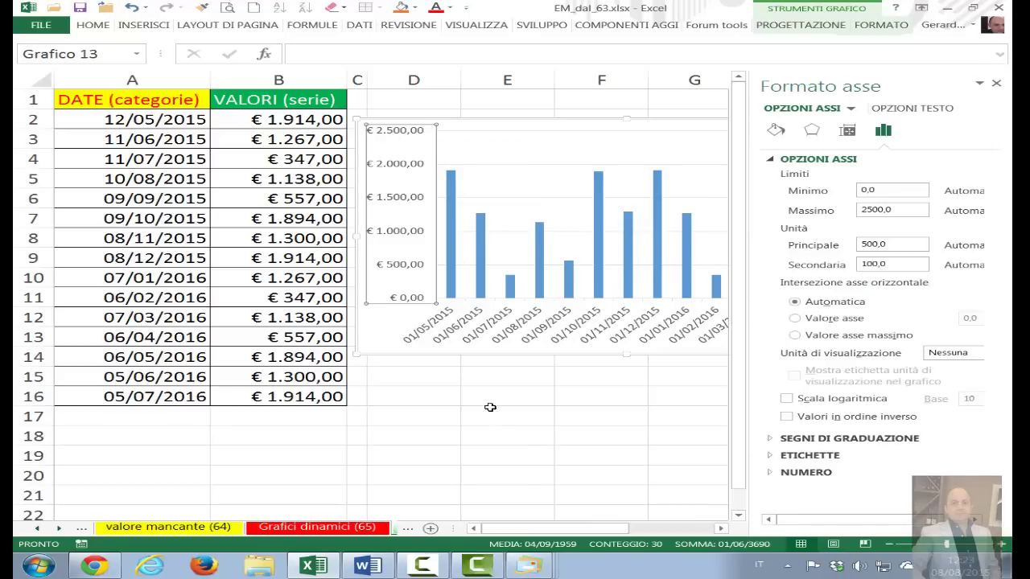
{"action": "mouse_move", "coordinate": [518, 529]}
{"action": "left_mouse_down"}
{"action": "mouse_move", "coordinate": [572, 543]}
{"action": "mouse_move", "coordinate": [539, 542]}
{"action": "left_mouse_up"}
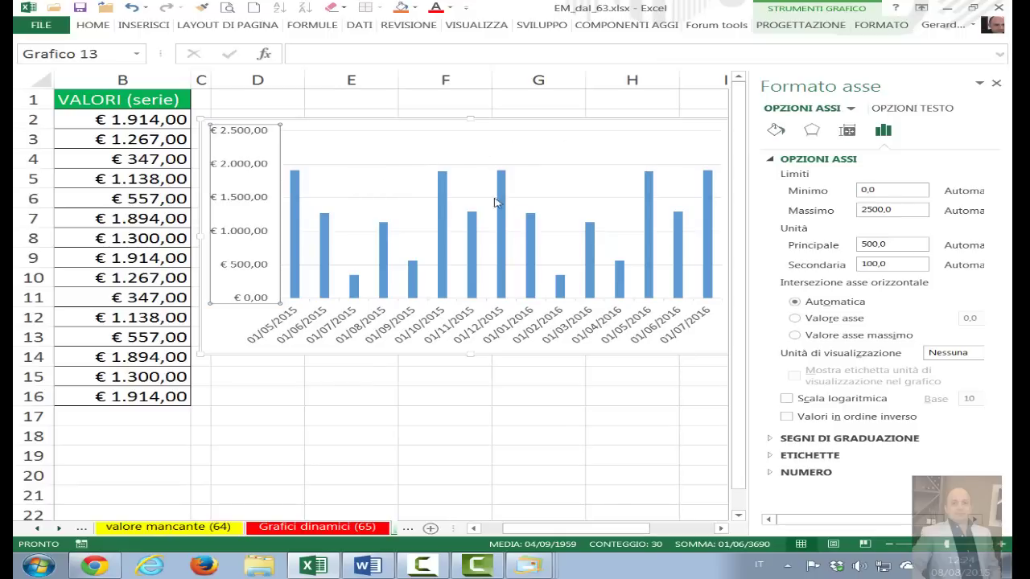
{"action": "left_click", "coordinate": [312, 325]}
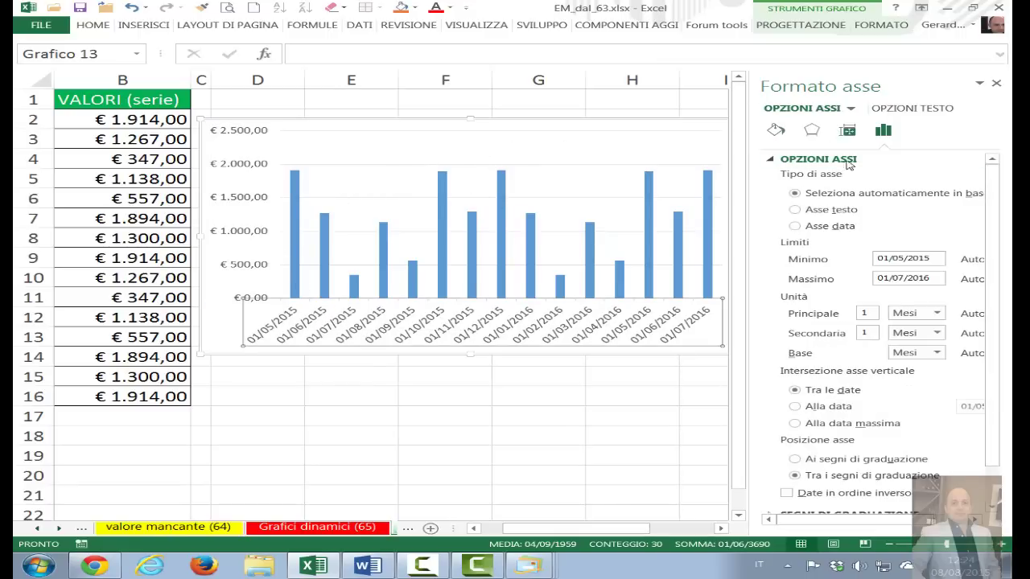
{"action": "left_click", "coordinate": [382, 168]}
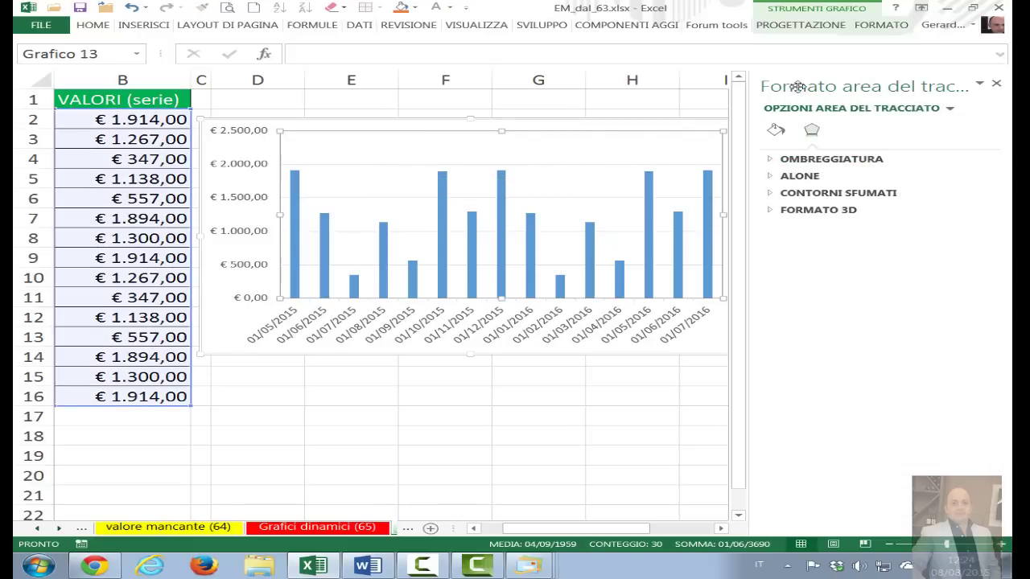
{"action": "left_click", "coordinate": [433, 319]}
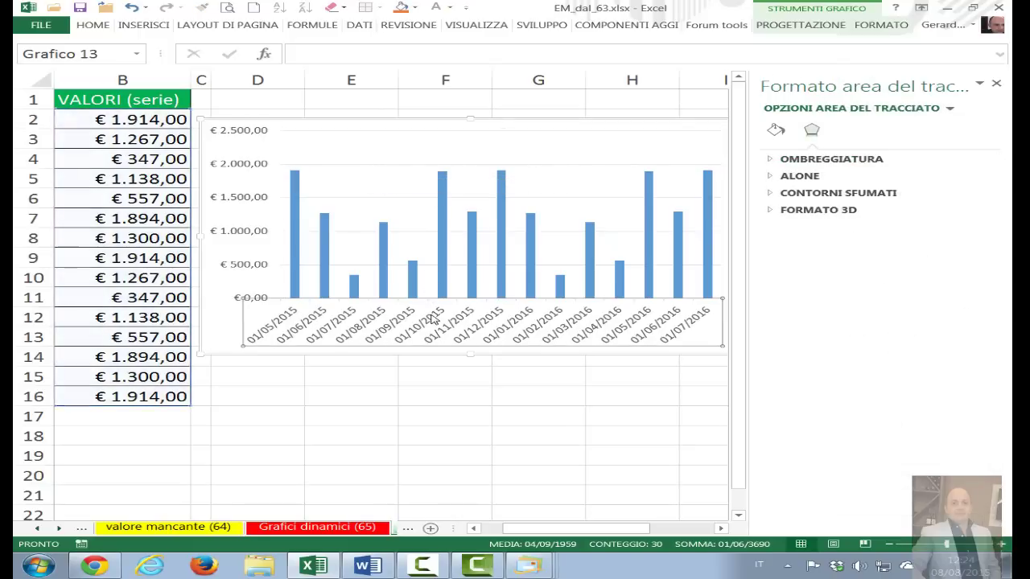
{"action": "left_click", "coordinate": [246, 269]}
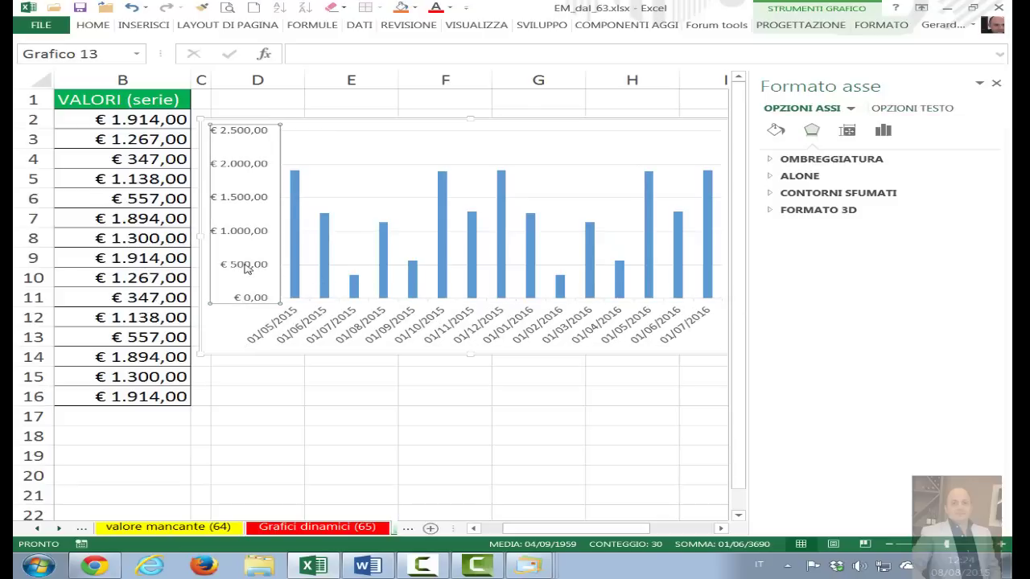
{"action": "left_click", "coordinate": [298, 198]}
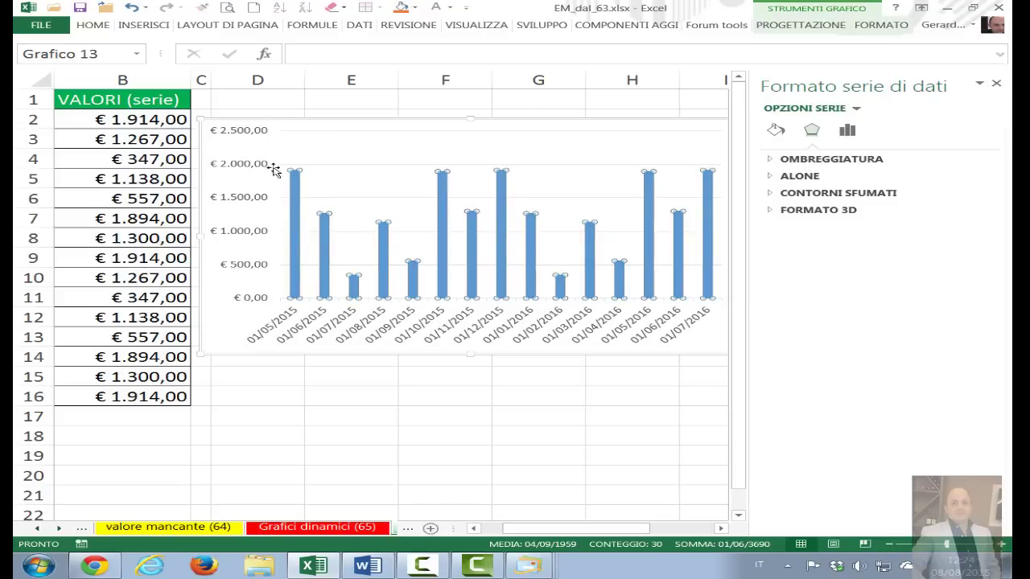
{"action": "left_click", "coordinate": [238, 176]}
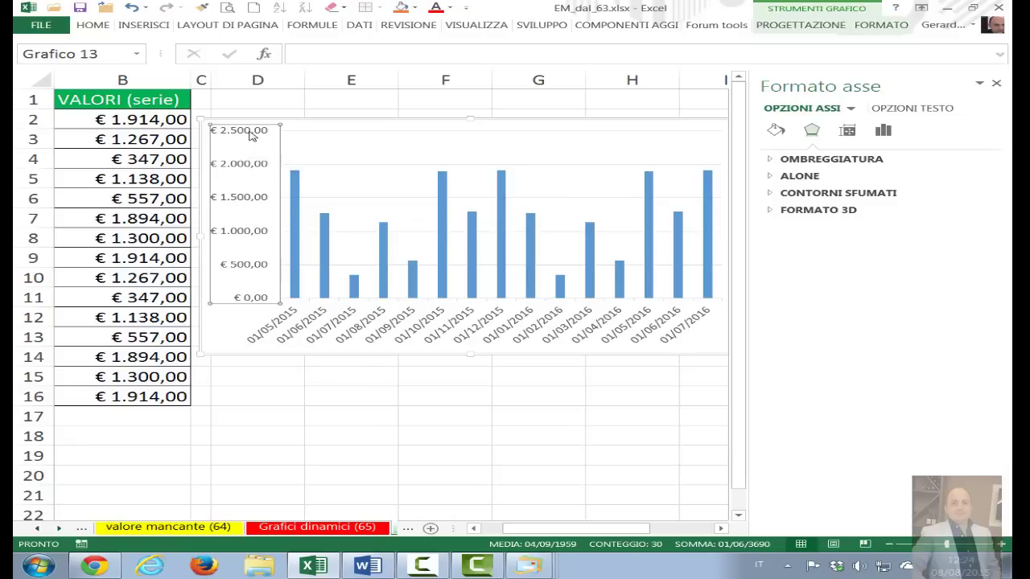
Step: Set the value axis number format to 0 decimal places, showing € 0 to € 2.500
{"action": "left_click", "coordinate": [888, 133]}
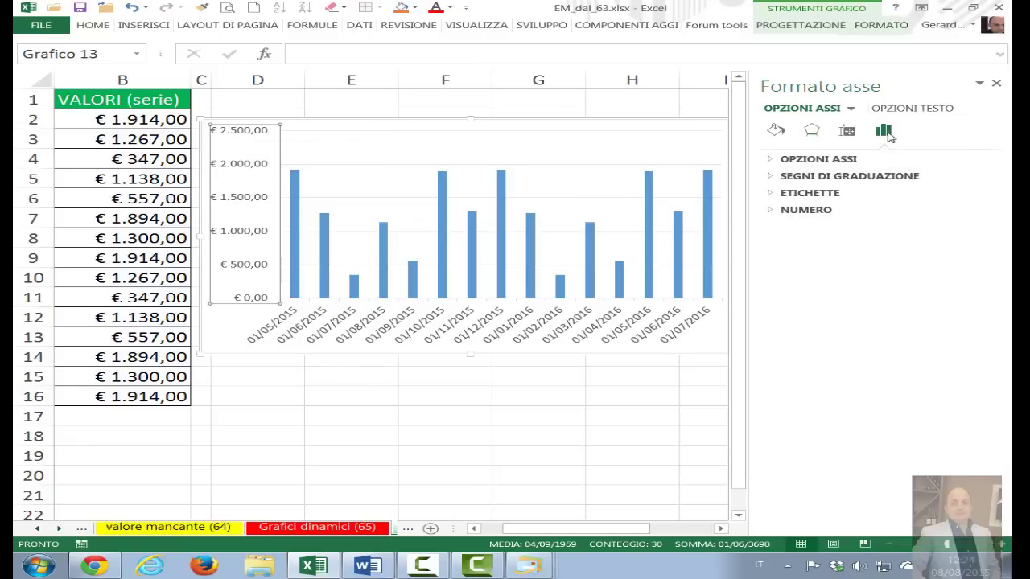
{"action": "left_click", "coordinate": [770, 209]}
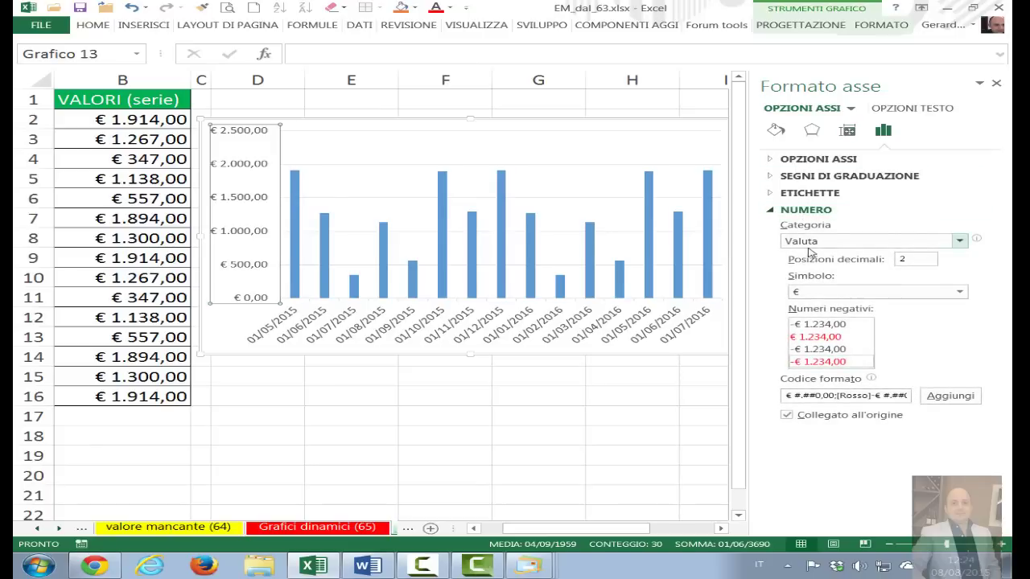
{"action": "left_click_drag", "start_coordinate": [919, 259], "coordinate": [893, 263]}
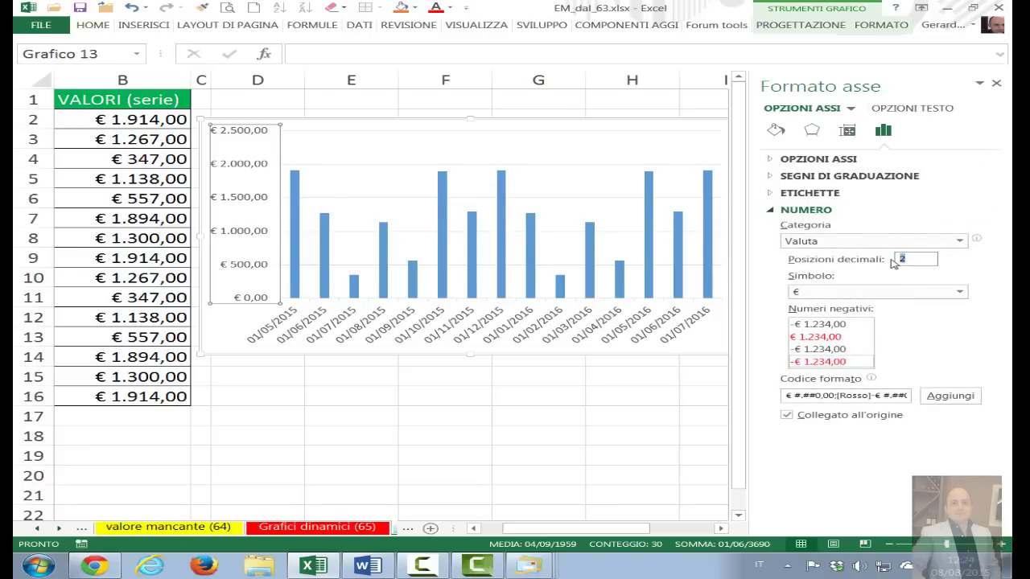
{"action": "type", "text": "0"}
{"action": "key", "text": "Return"}
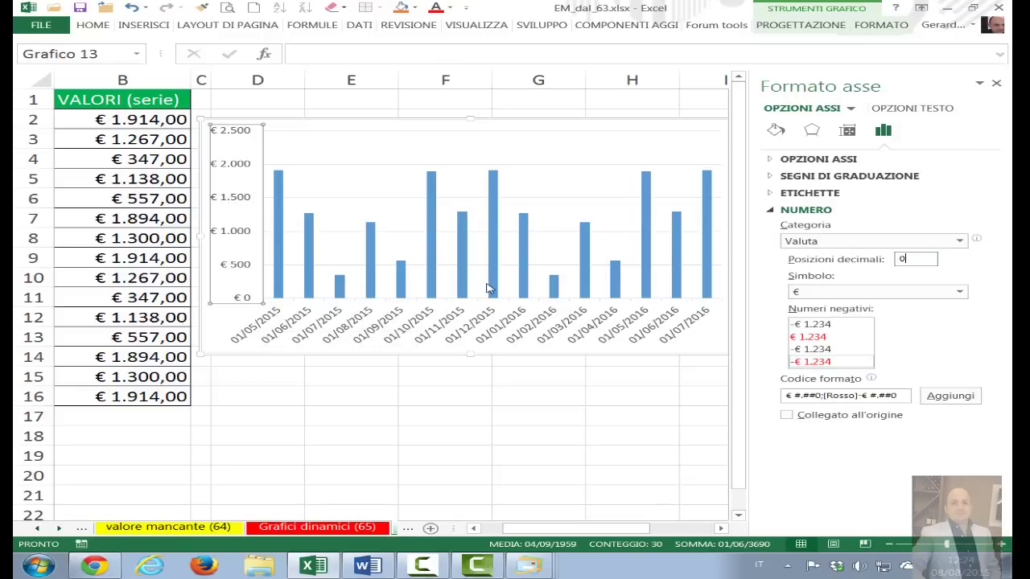
{"action": "left_click", "coordinate": [433, 325]}
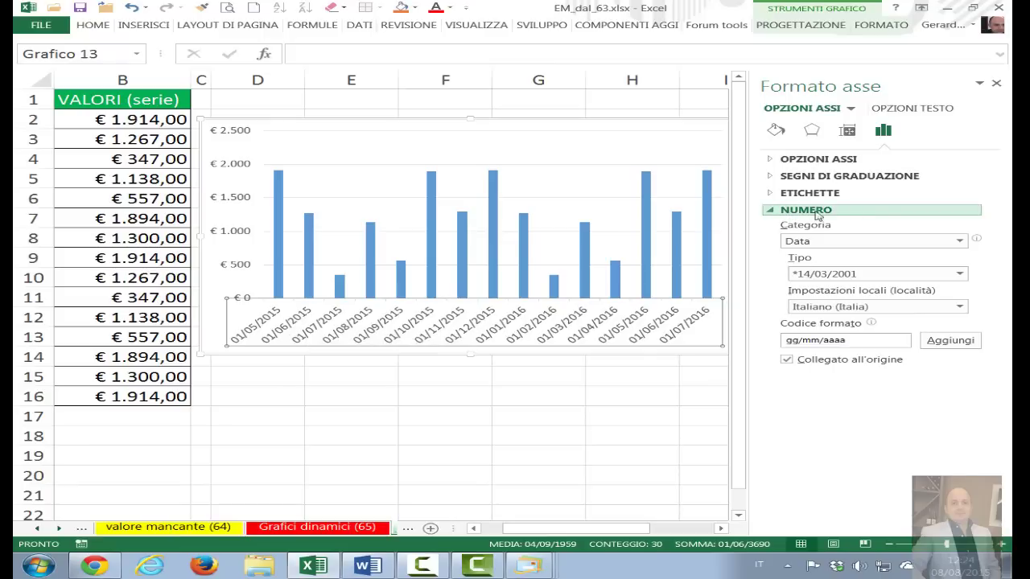
Step: Replace the date axis format code gg/mm/aaaa with the custom code 'mmm aa'
{"action": "left_click", "coordinate": [777, 211]}
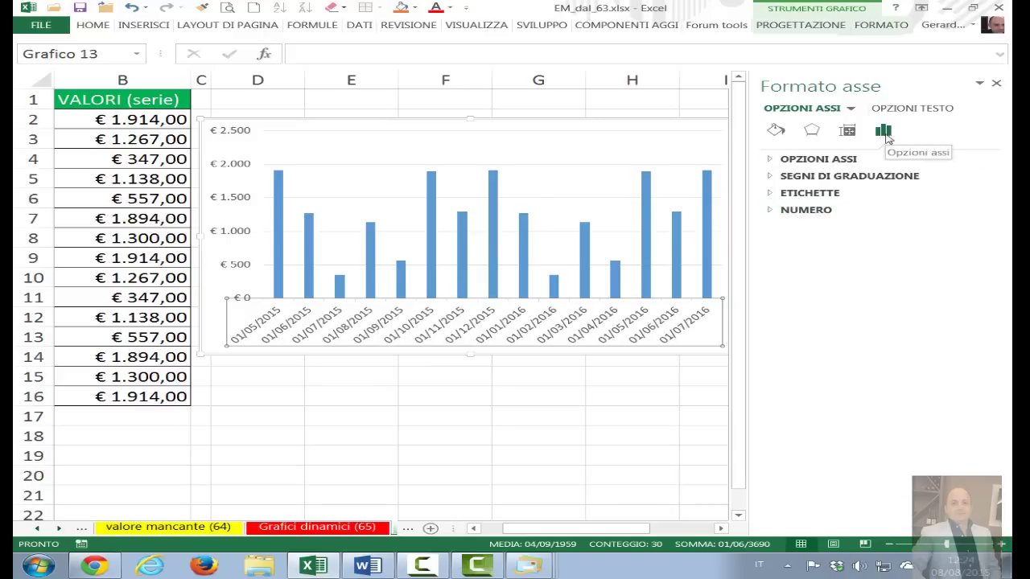
{"action": "left_click", "coordinate": [795, 210]}
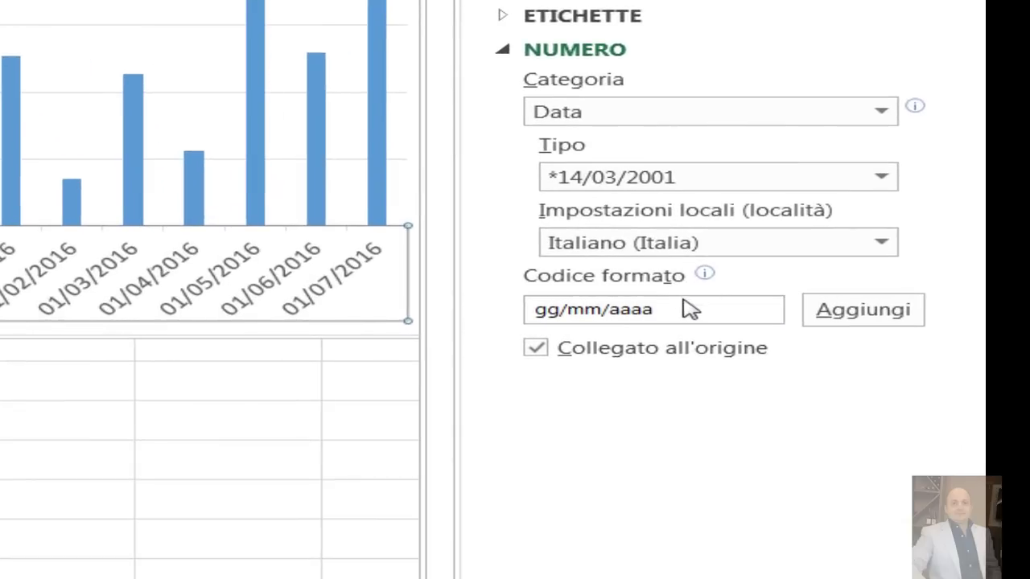
{"action": "left_click_drag", "start_coordinate": [676, 308], "coordinate": [477, 318]}
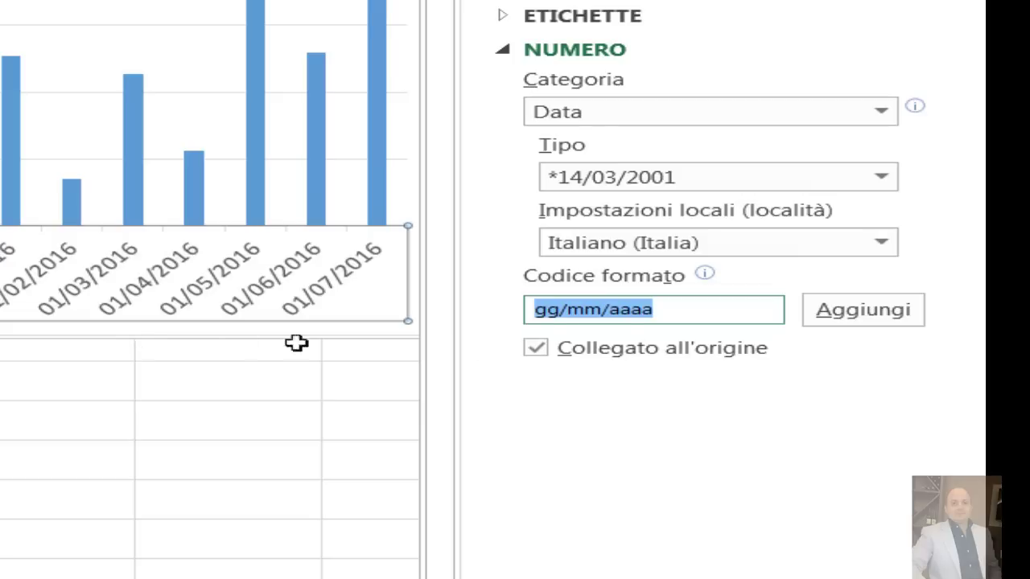
{"action": "key", "text": "Delete"}
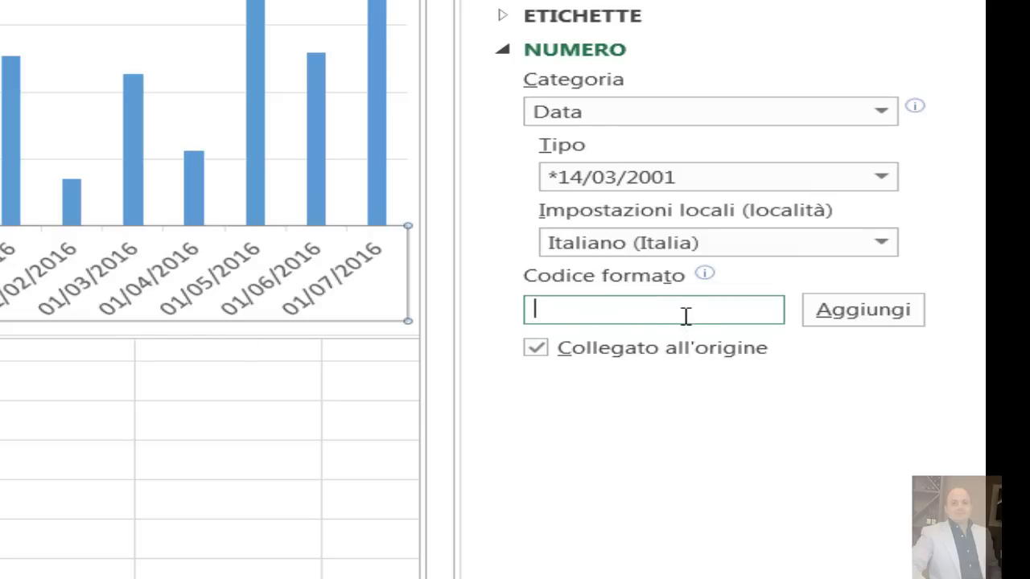
{"action": "type", "text": "mmm"}
{"action": "type", "text": "aa"}
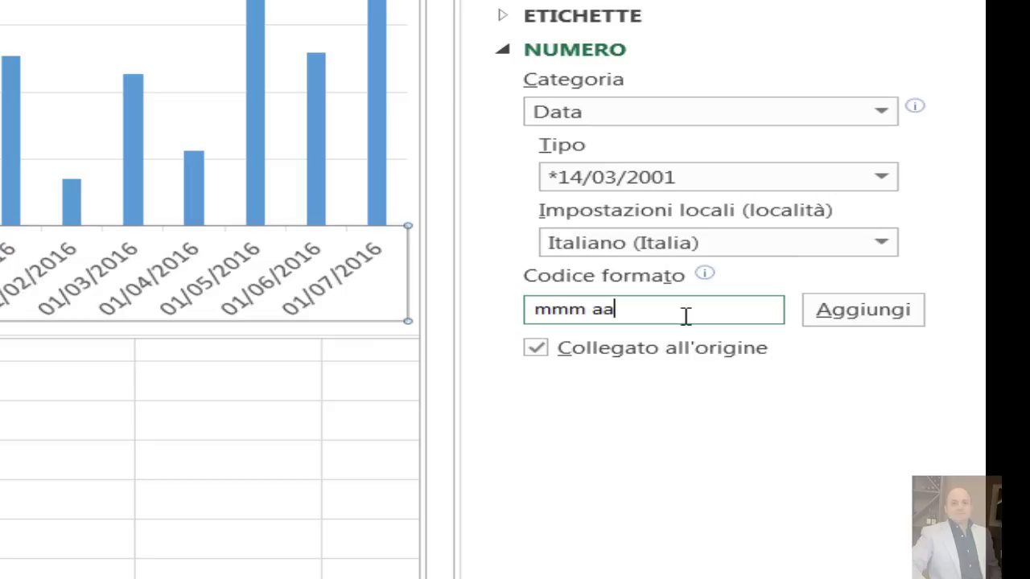
{"action": "type", "text": "aa"}
{"action": "key", "text": "BackSpace"}
{"action": "type", "text": "a"}
{"action": "left_click", "coordinate": [862, 325]}
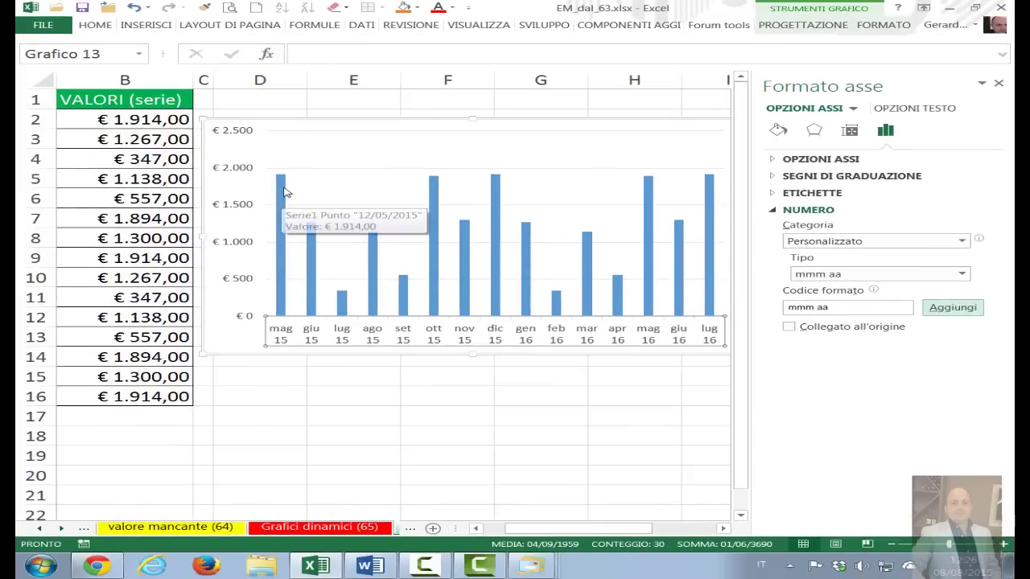
Step: Turn on Vary colours by point so each month's column gets its own colour
{"action": "left_click", "coordinate": [281, 187]}
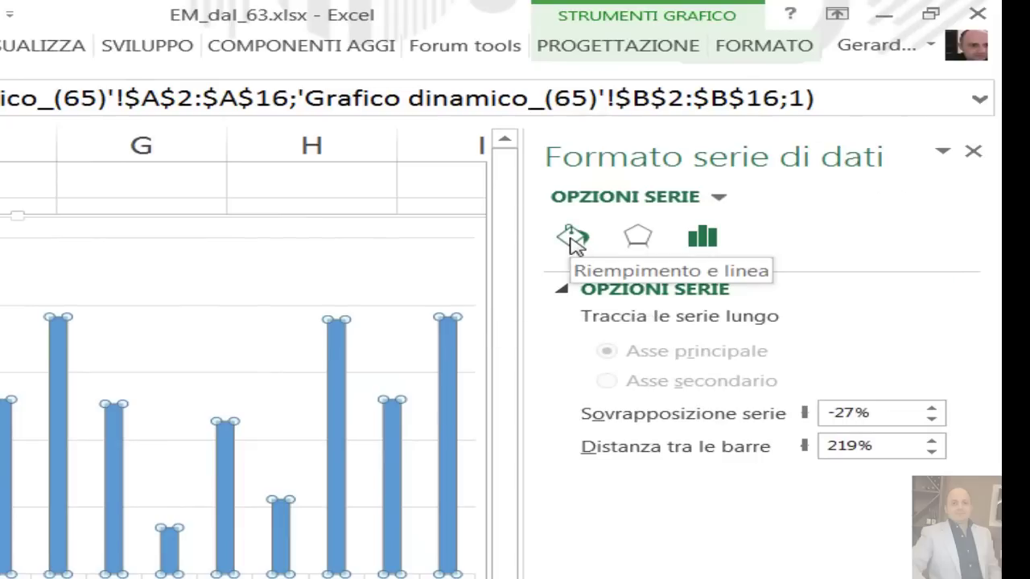
{"action": "left_click", "coordinate": [573, 238]}
{"action": "left_click", "coordinate": [563, 291]}
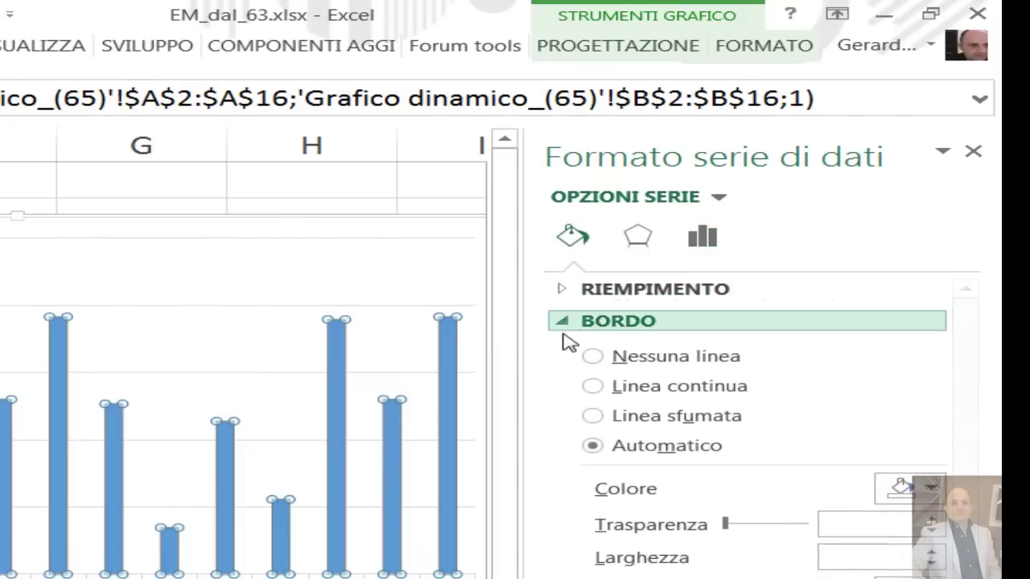
{"action": "left_click", "coordinate": [563, 322]}
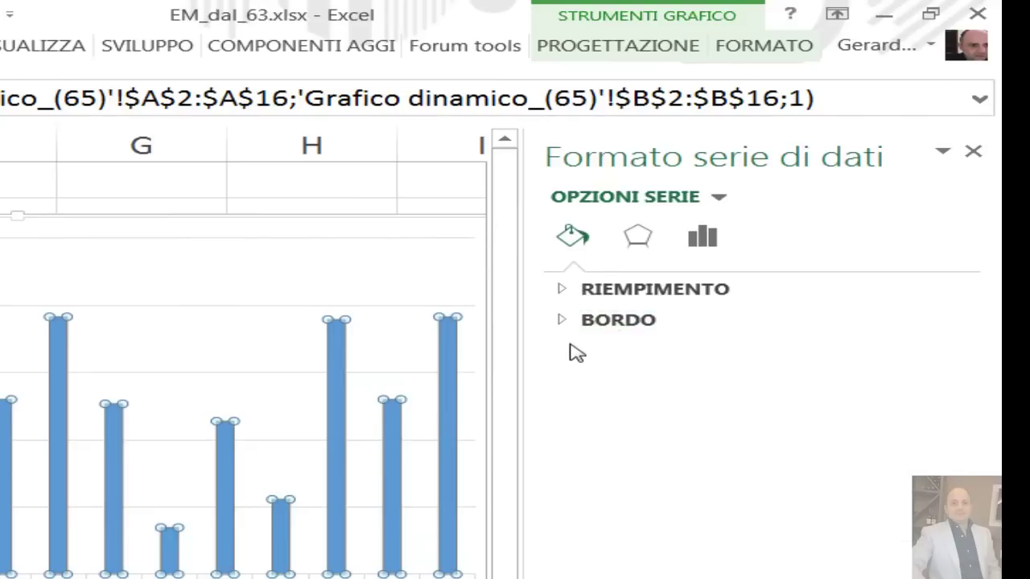
{"action": "left_click", "coordinate": [561, 292]}
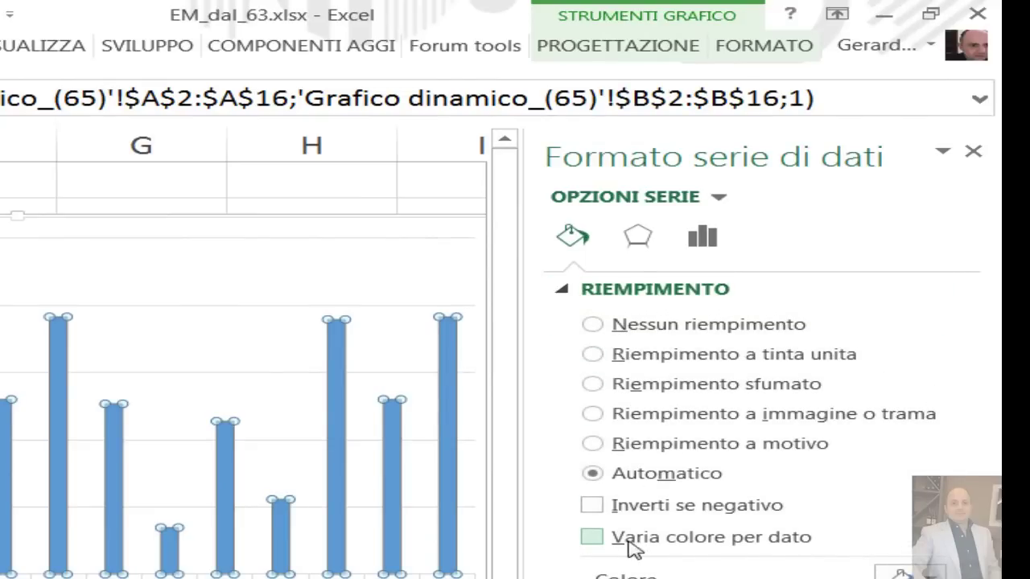
{"action": "left_click", "coordinate": [601, 537]}
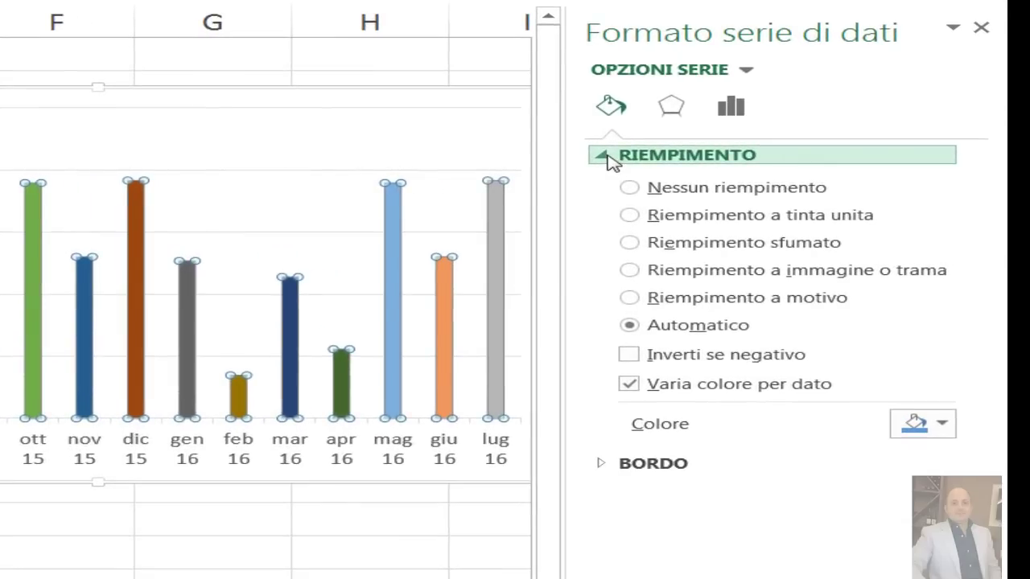
{"action": "left_click", "coordinate": [797, 155]}
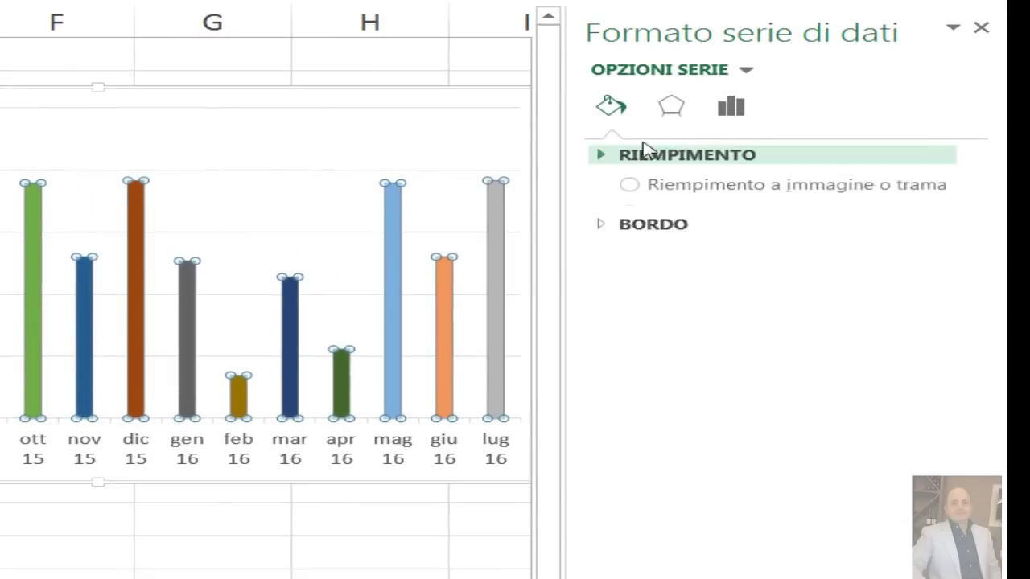
Step: Reduce the series gap width from 219% to 50% and close the formatting pane
{"action": "left_click", "coordinate": [734, 108]}
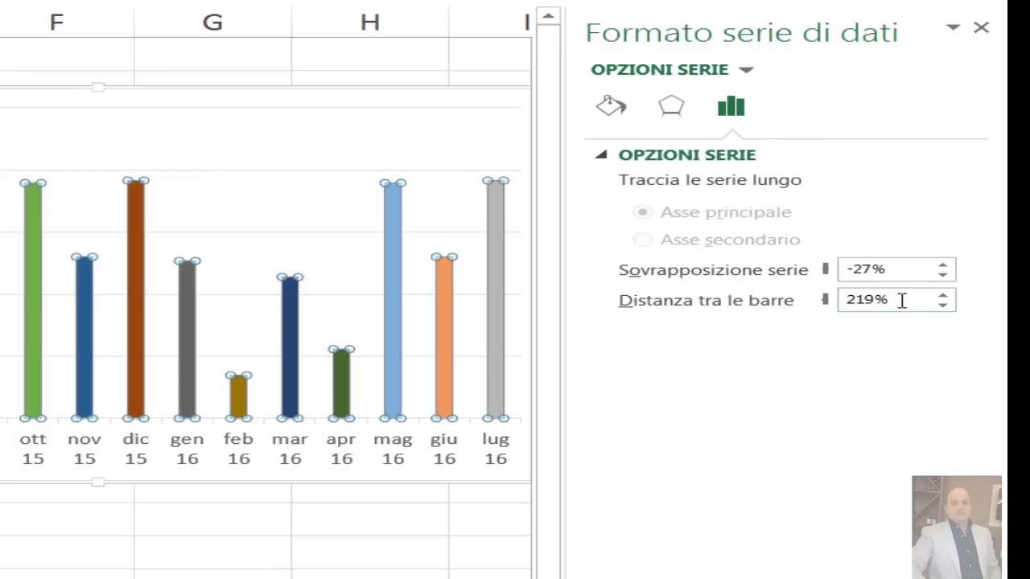
{"action": "left_click_drag", "start_coordinate": [901, 299], "coordinate": [772, 304]}
{"action": "type", "text": "50"}
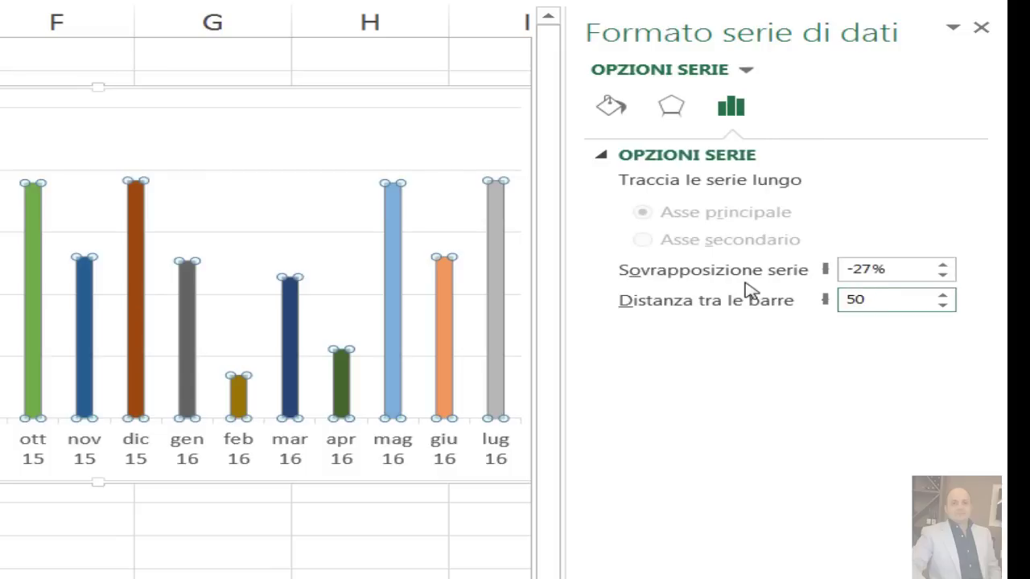
{"action": "key", "text": "Return"}
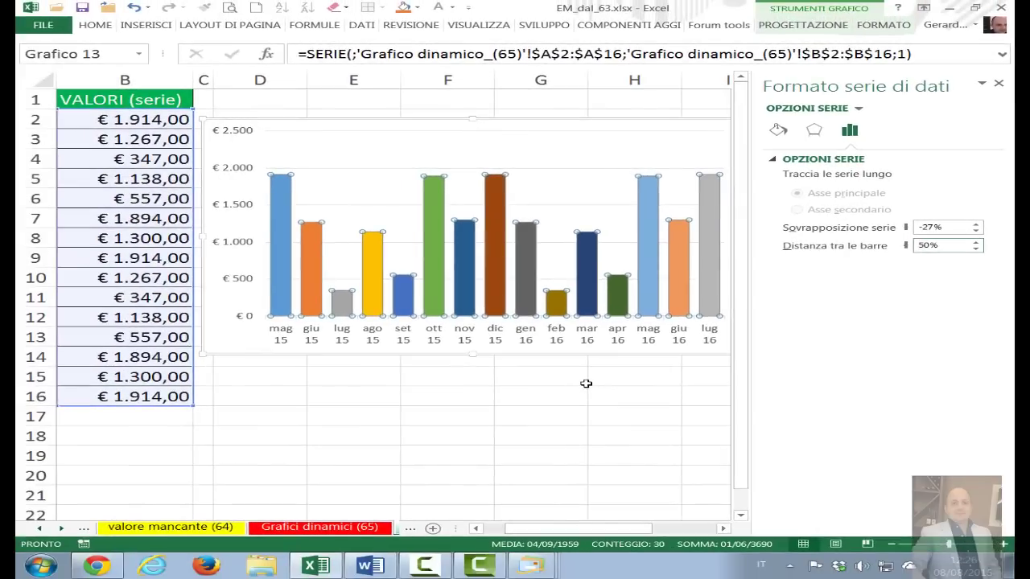
{"action": "left_click", "coordinate": [585, 384]}
{"action": "left_click", "coordinate": [657, 404]}
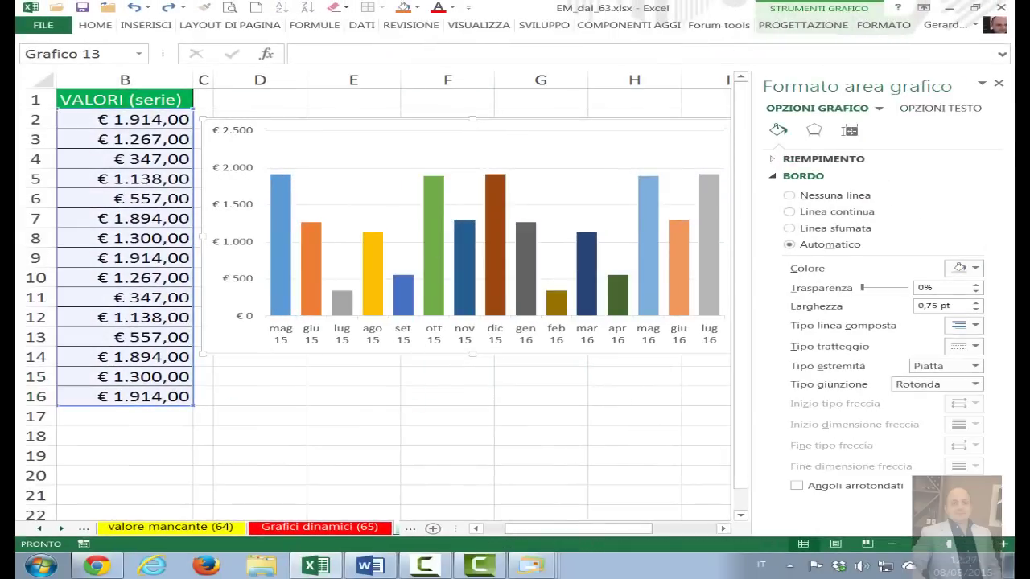
{"action": "left_click", "coordinate": [998, 84]}
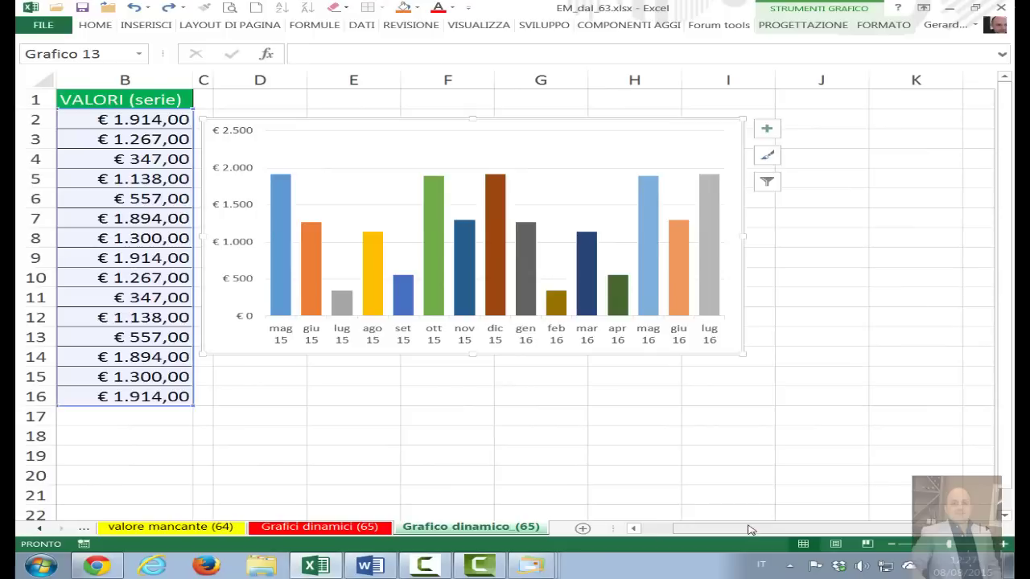
{"action": "scroll", "coordinate": [678, 523], "scroll_direction": "left", "scroll_amount": 1}
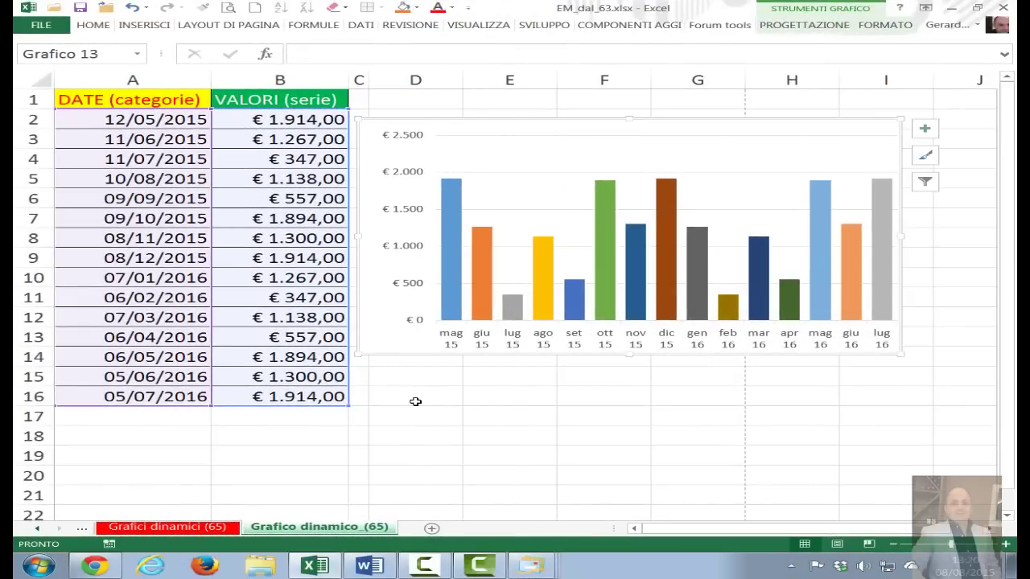
{"action": "left_click", "coordinate": [415, 401]}
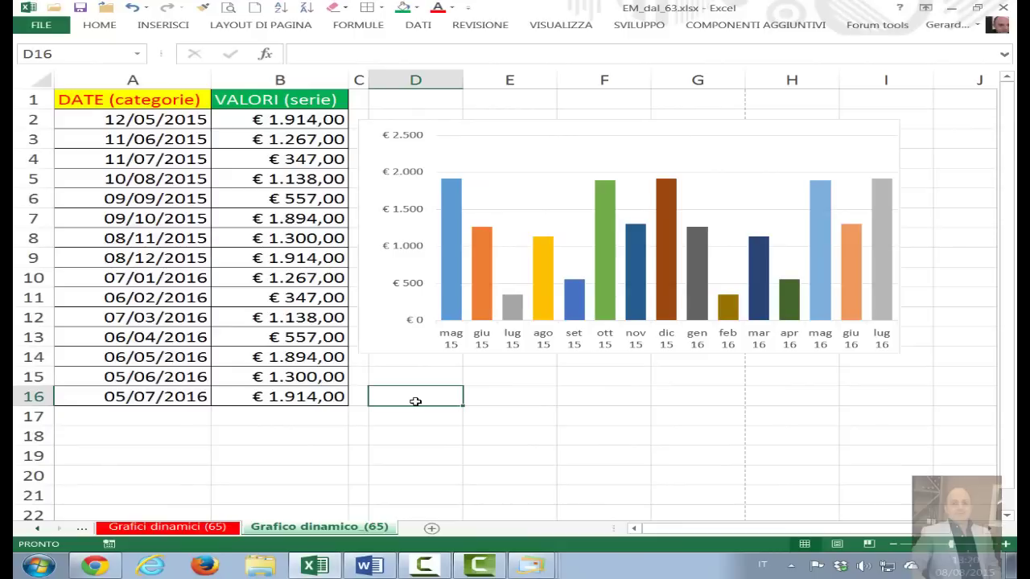
{"action": "left_click", "coordinate": [366, 345]}
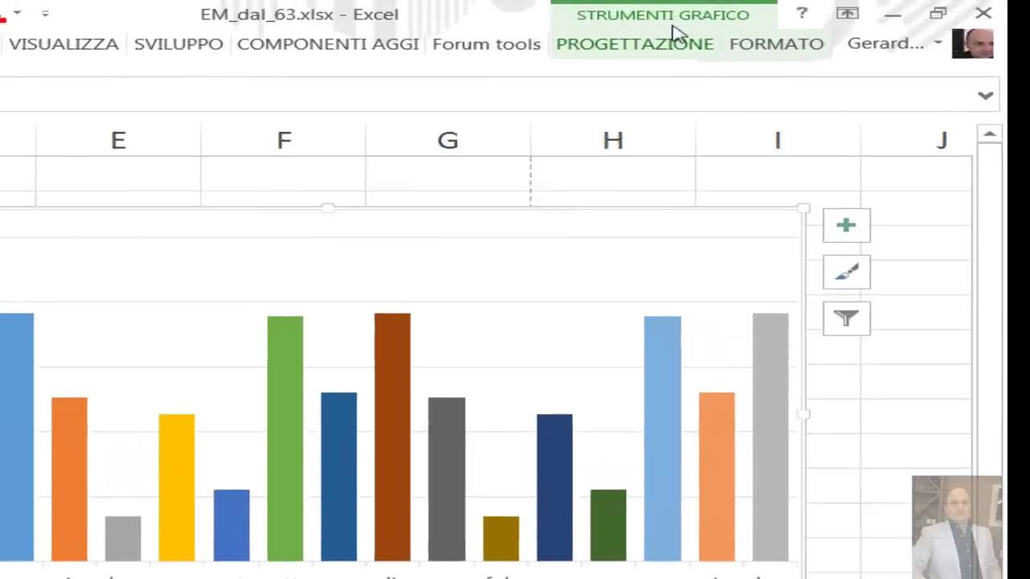
{"action": "left_click", "coordinate": [774, 30]}
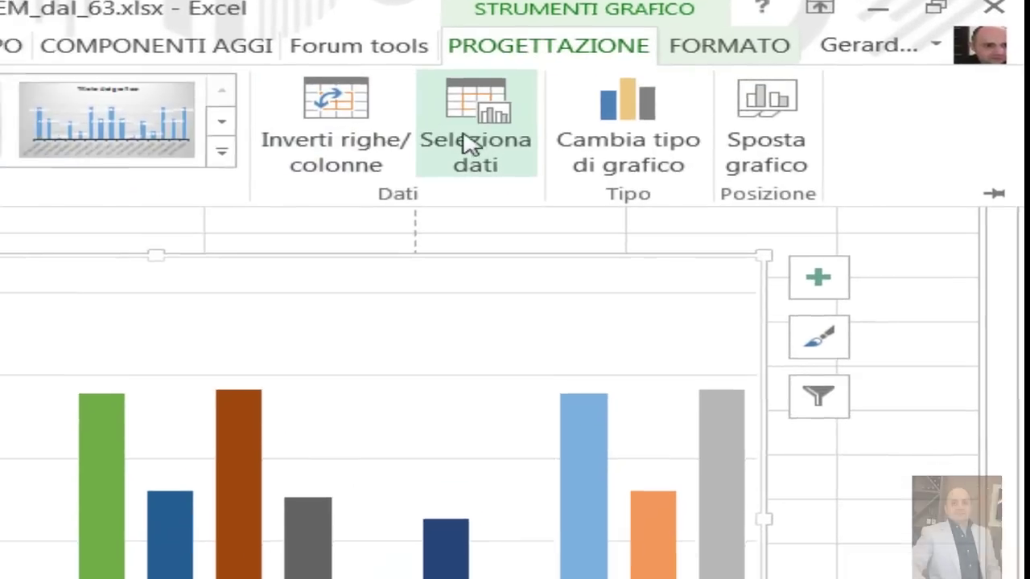
{"action": "left_click", "coordinate": [438, 141]}
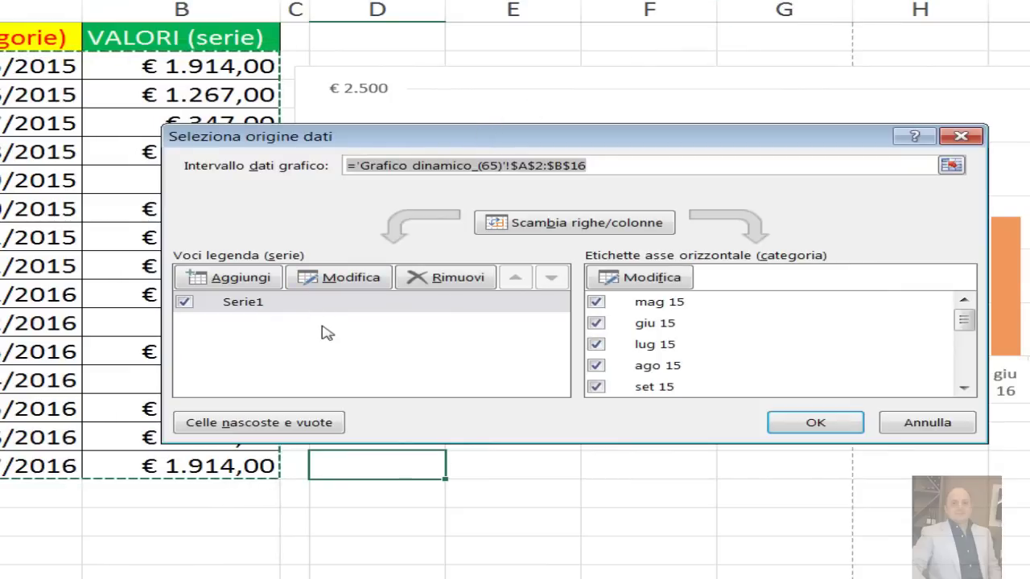
{"action": "left_click", "coordinate": [350, 277]}
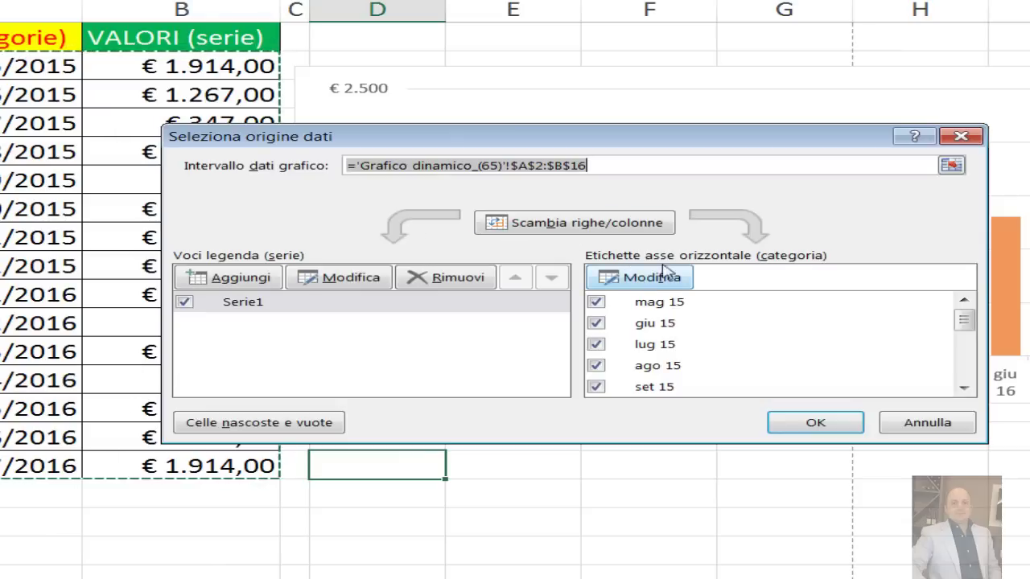
{"action": "left_click", "coordinate": [349, 280]}
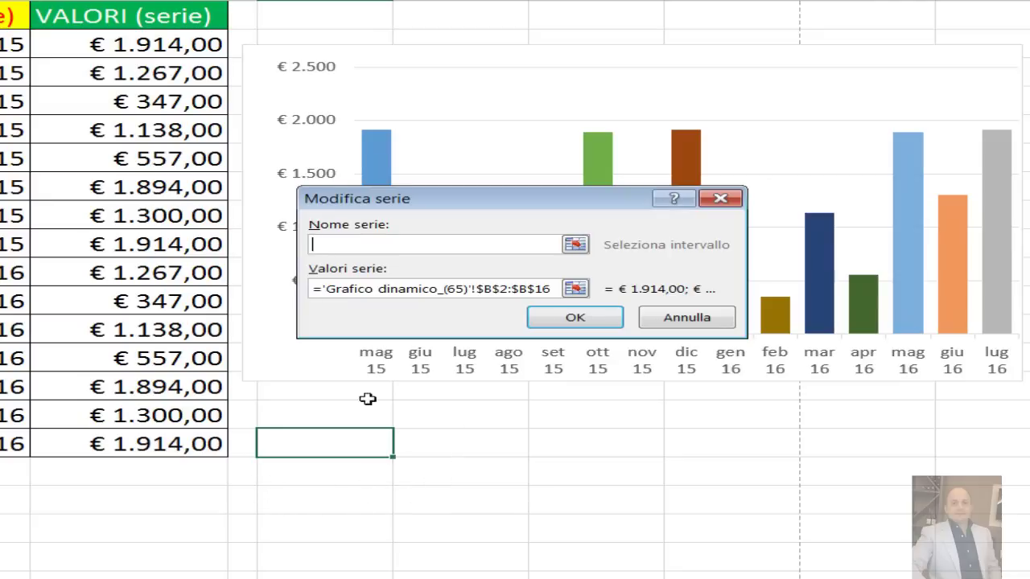
{"action": "left_click", "coordinate": [495, 241]}
{"action": "left_click", "coordinate": [734, 199]}
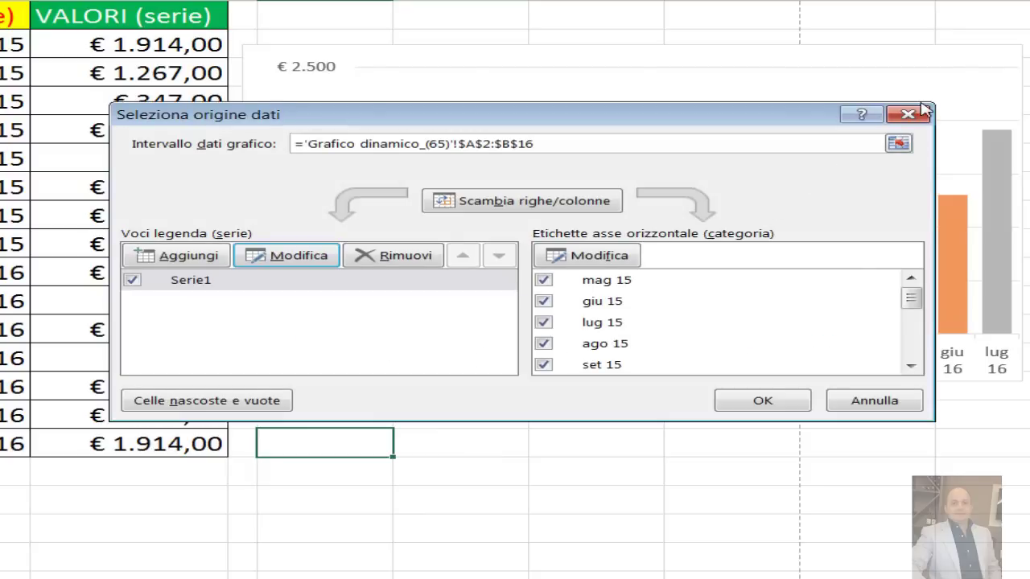
{"action": "left_click", "coordinate": [908, 114]}
{"action": "left_click", "coordinate": [330, 481]}
{"action": "type", "text": "="}
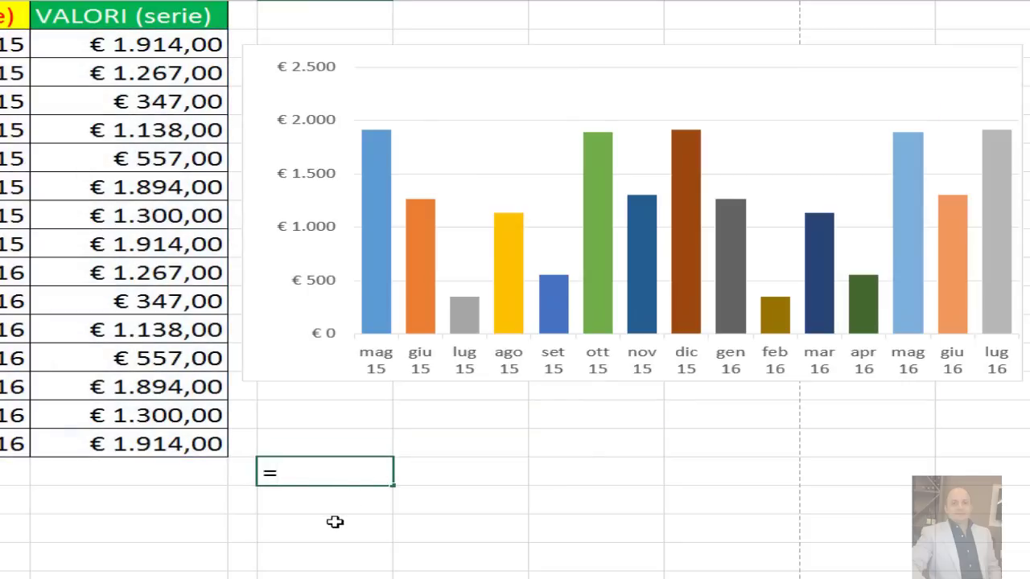
Step: In D17 enter =SCARTO($B$2;;; with B2 locked as the absolute anchor and empty offsets
{"action": "type", "text": "scat"}
{"action": "key", "text": "BackSpace"}
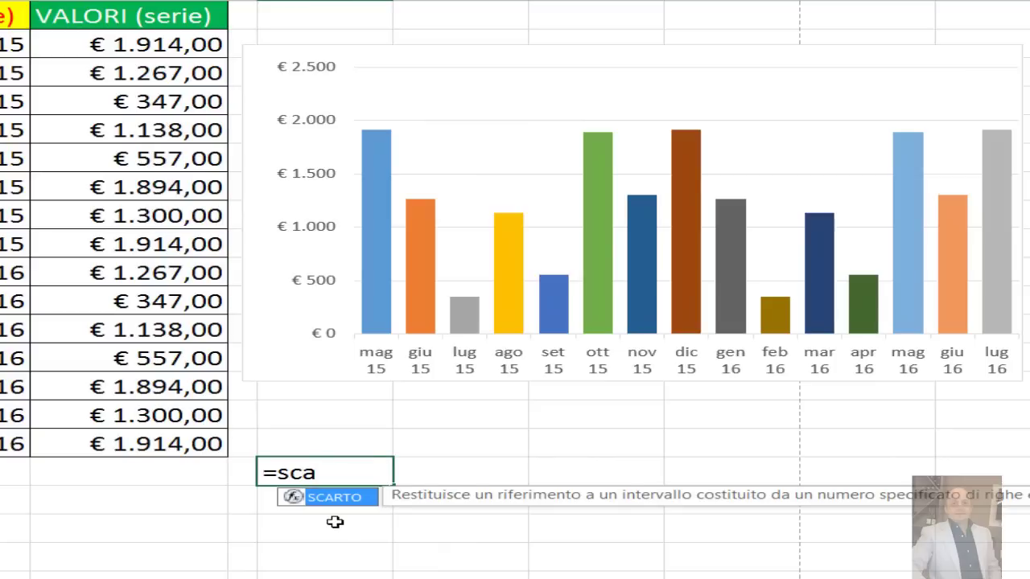
{"action": "key", "text": "Tab"}
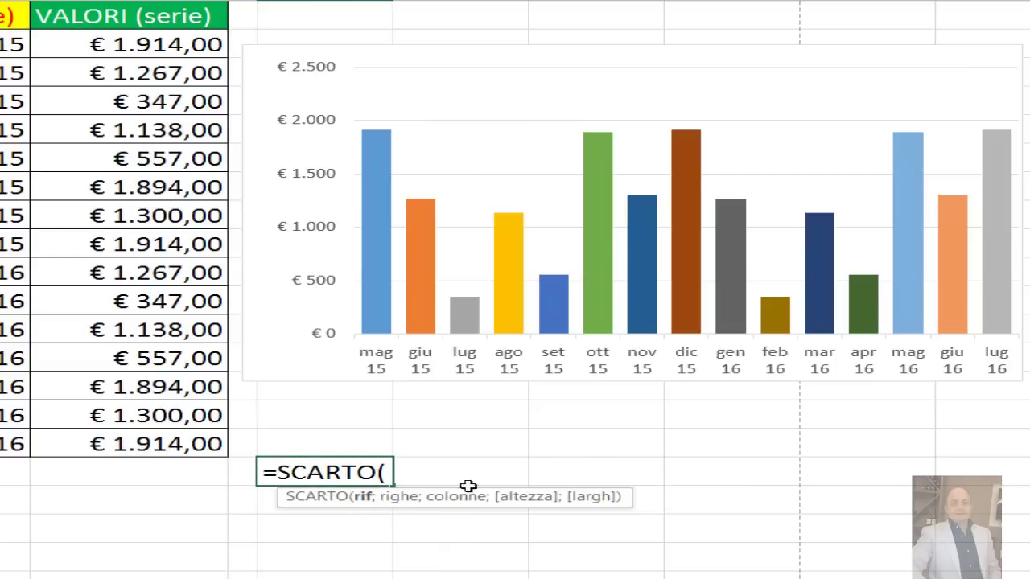
{"action": "left_click_drag", "start_coordinate": [583, 499], "coordinate": [568, 432]}
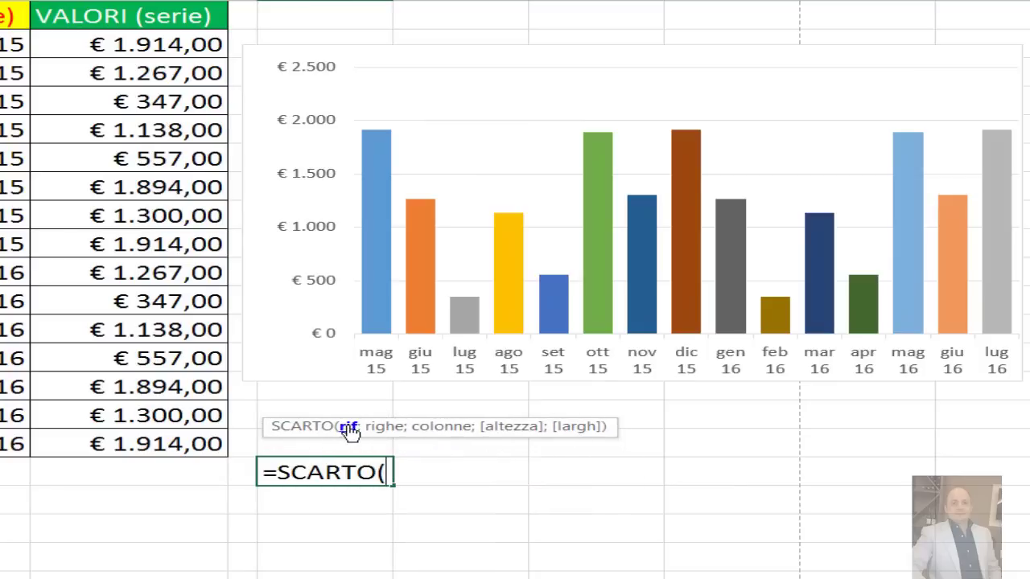
{"action": "left_click", "coordinate": [142, 45]}
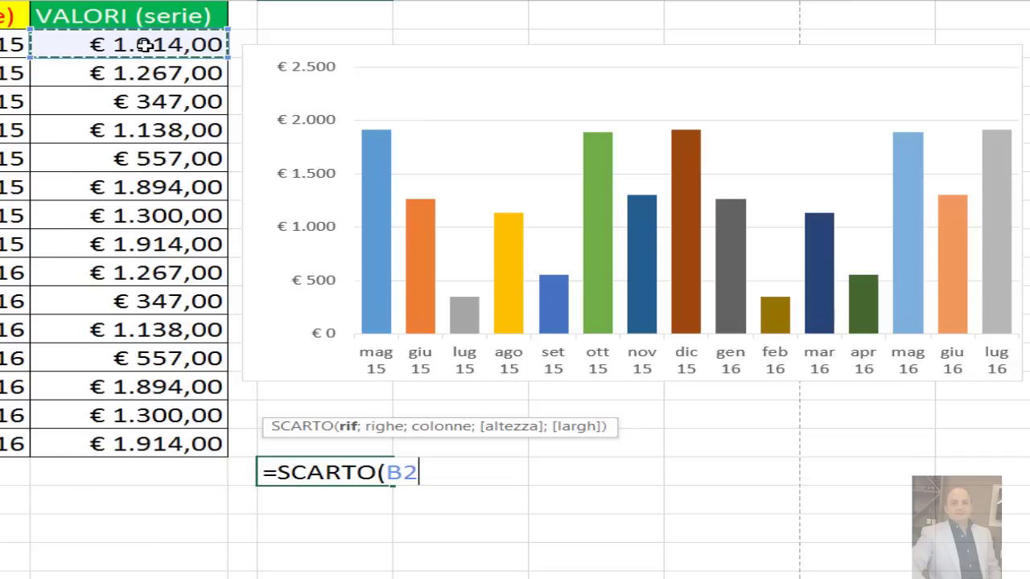
{"action": "key", "text": "F4"}
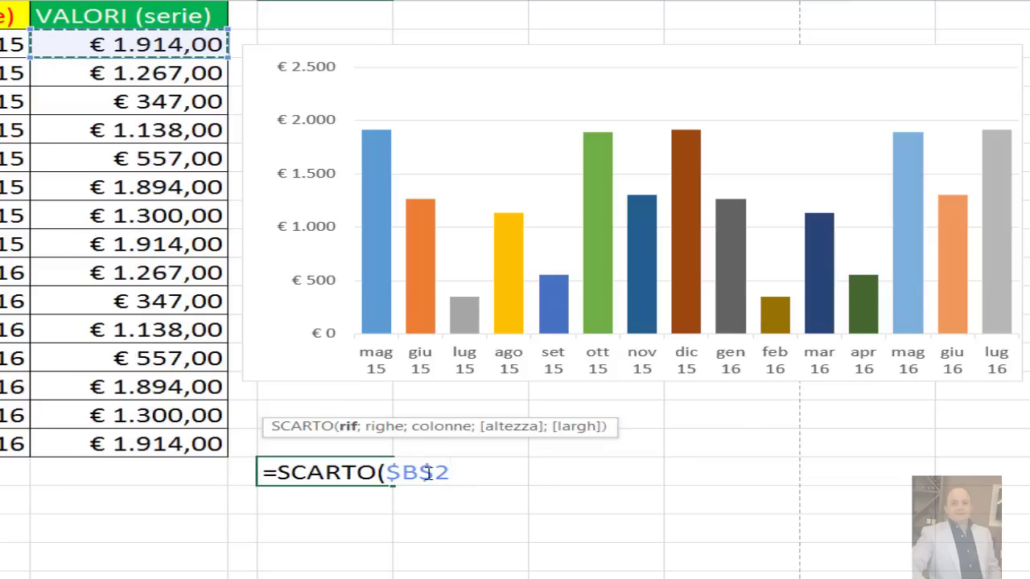
{"action": "type", "text": ";"}
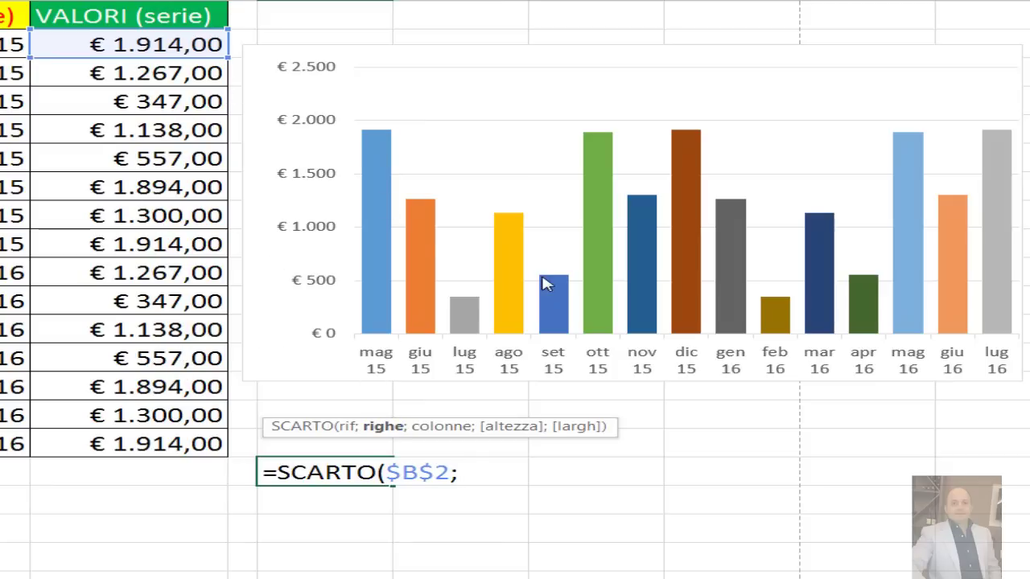
{"action": "type", "text": ";"}
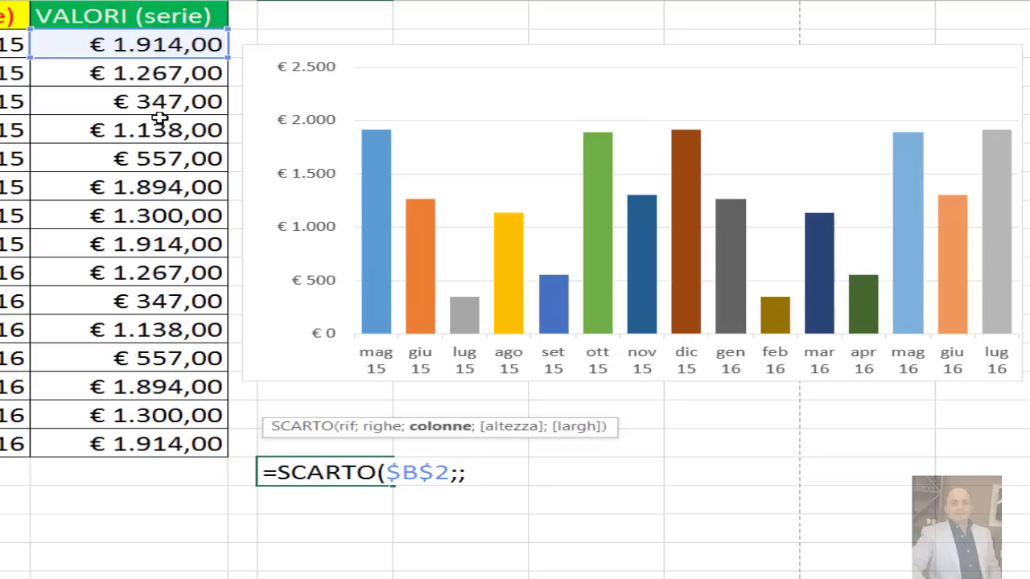
{"action": "type", "text": ";"}
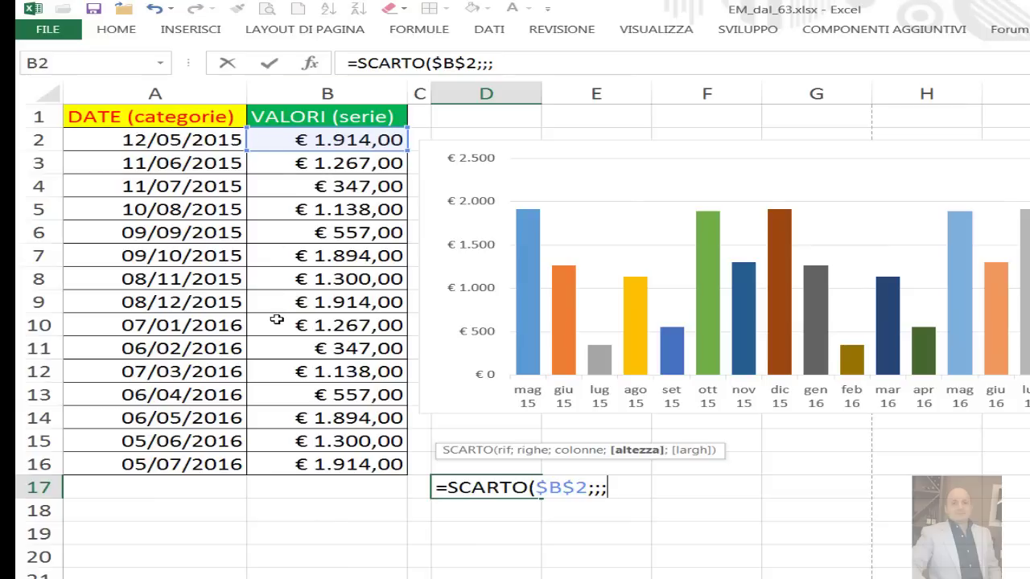
Step: Nest CONTA.VALORI as SCARTO's height argument, starting its range as B2:B2
{"action": "type", "text": "c"}
{"action": "type", "text": "ant"}
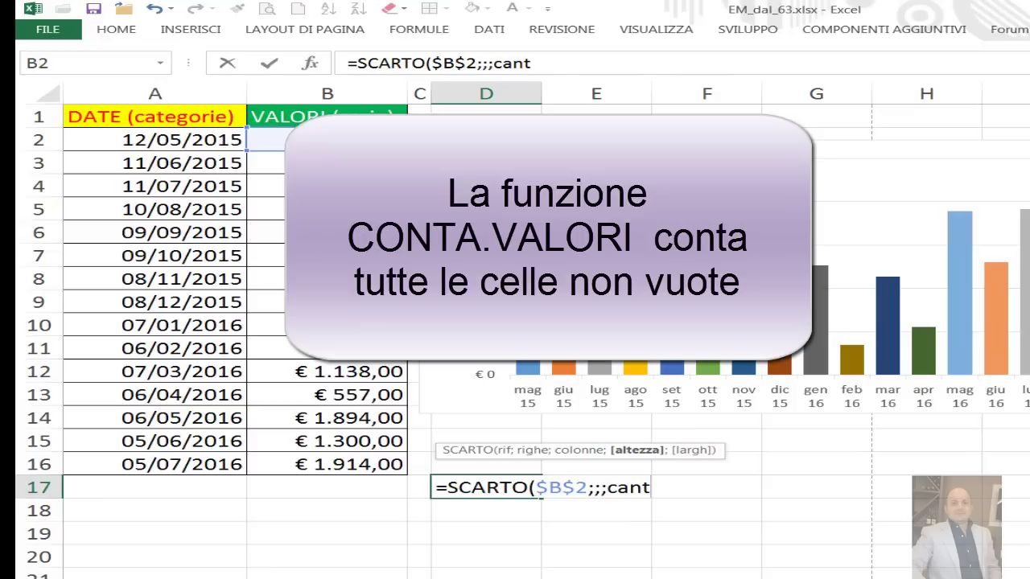
{"action": "key", "text": "BackSpace"}
{"action": "key", "text": "BackSpace"}
{"action": "key", "text": "BackSpace"}
{"action": "type", "text": "o"}
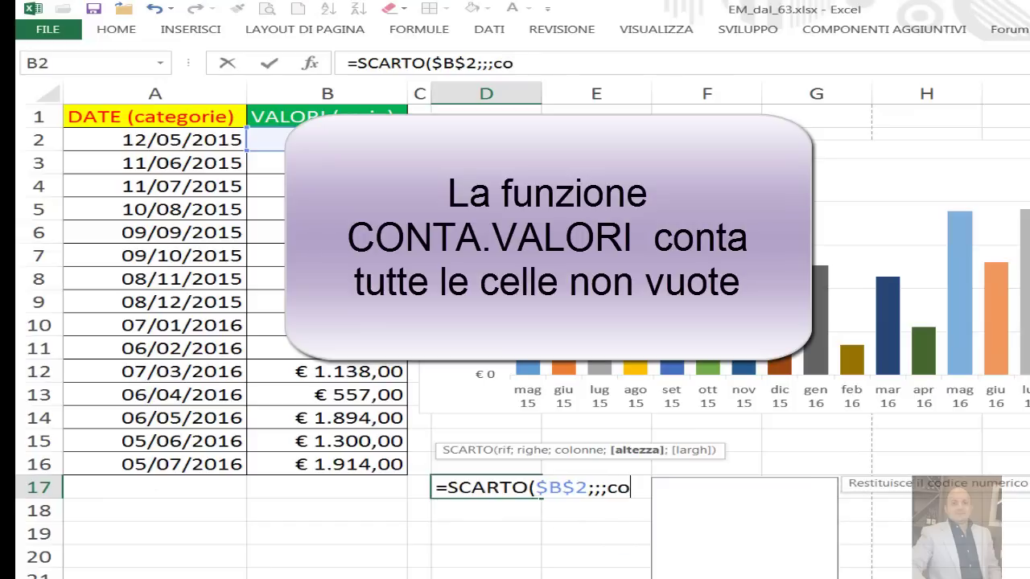
{"action": "type", "text": "nta"}
{"action": "key", "text": "Down"}
{"action": "key", "text": "Down"}
{"action": "key", "text": "Down"}
{"action": "key", "text": "Down"}
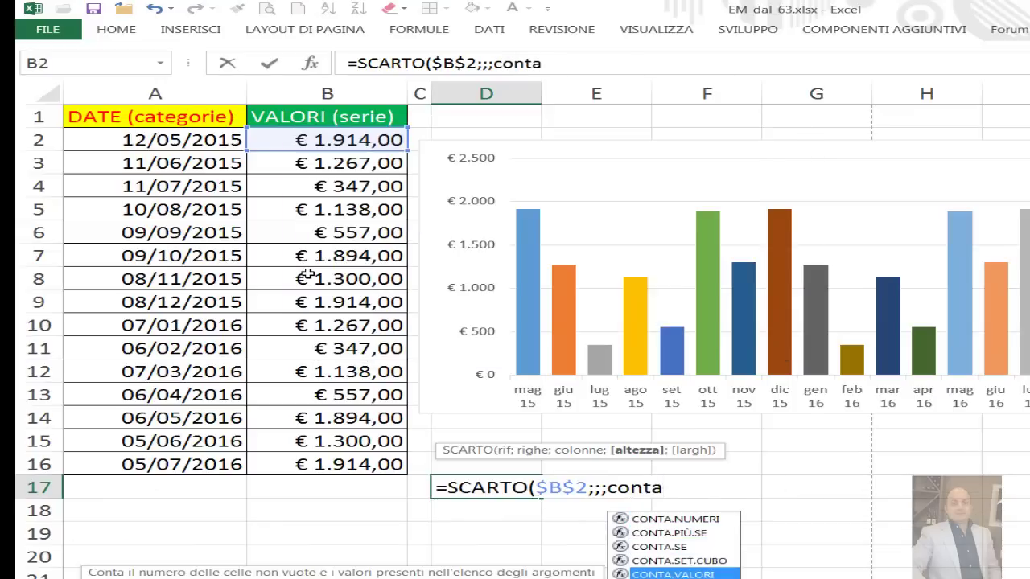
{"action": "key", "text": "Tab"}
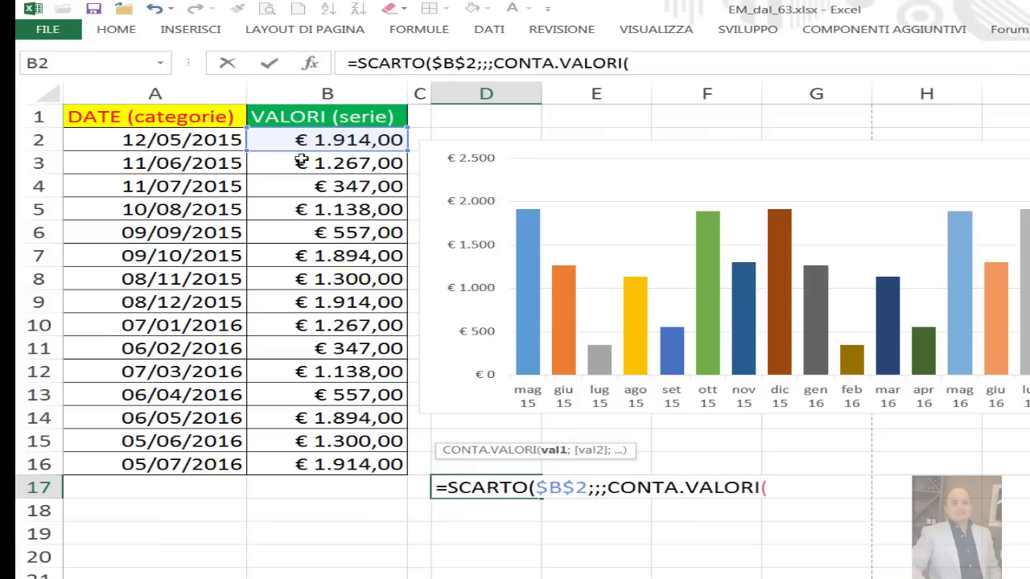
{"action": "left_click", "coordinate": [322, 93]}
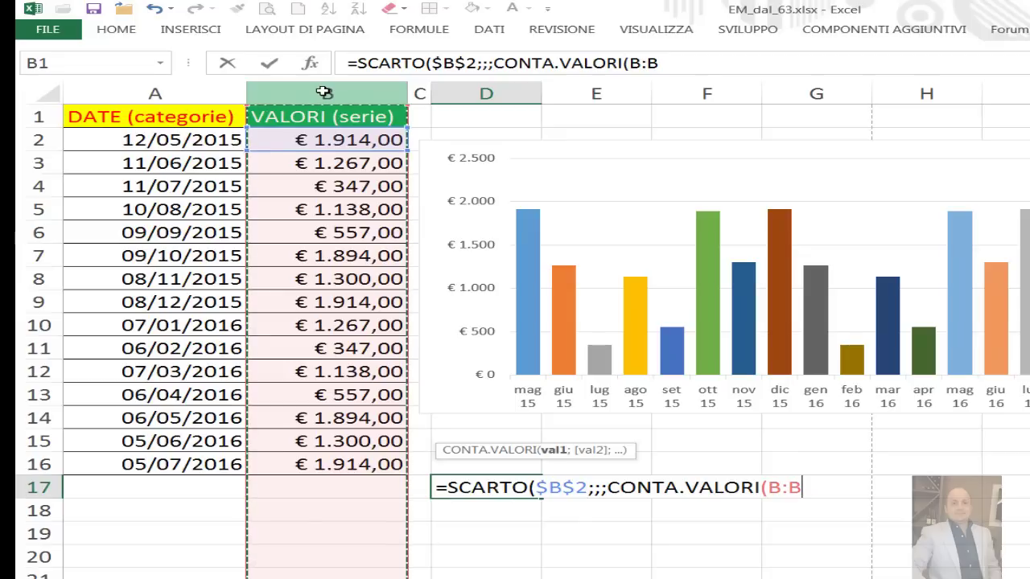
{"action": "key", "text": "BackSpace"}
{"action": "key", "text": "BackSpace"}
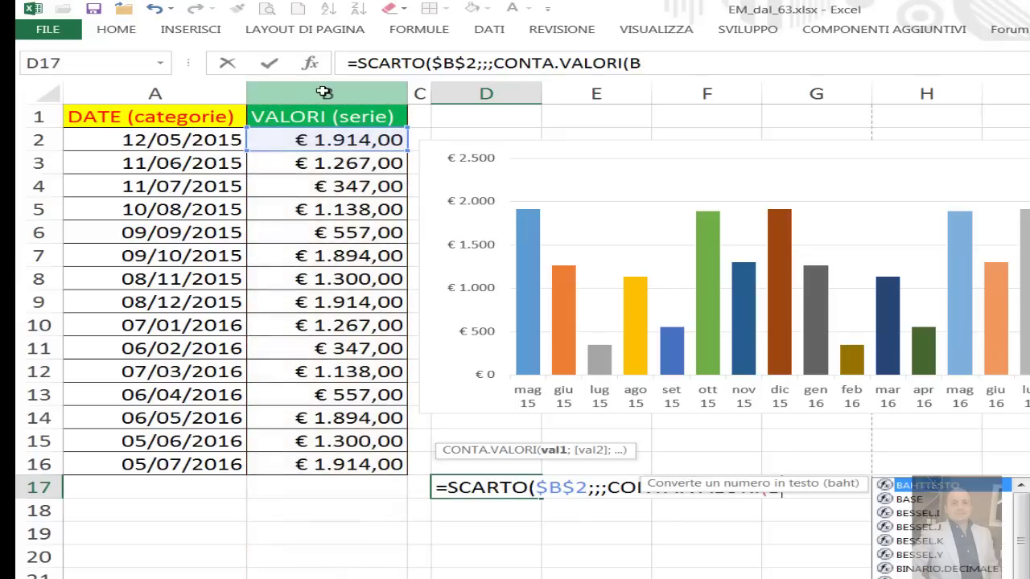
{"action": "key", "text": "BackSpace"}
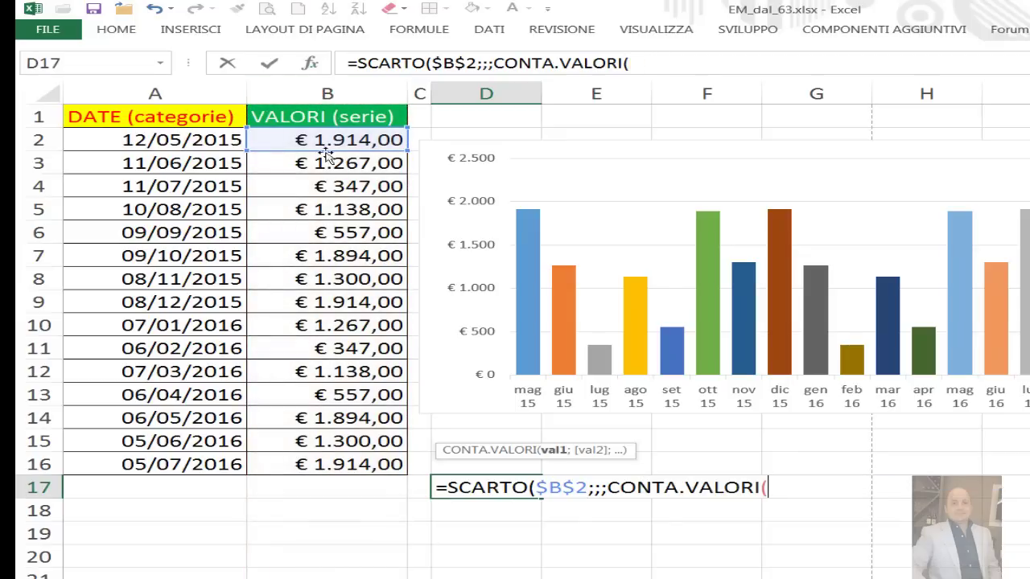
{"action": "left_click", "coordinate": [335, 140]}
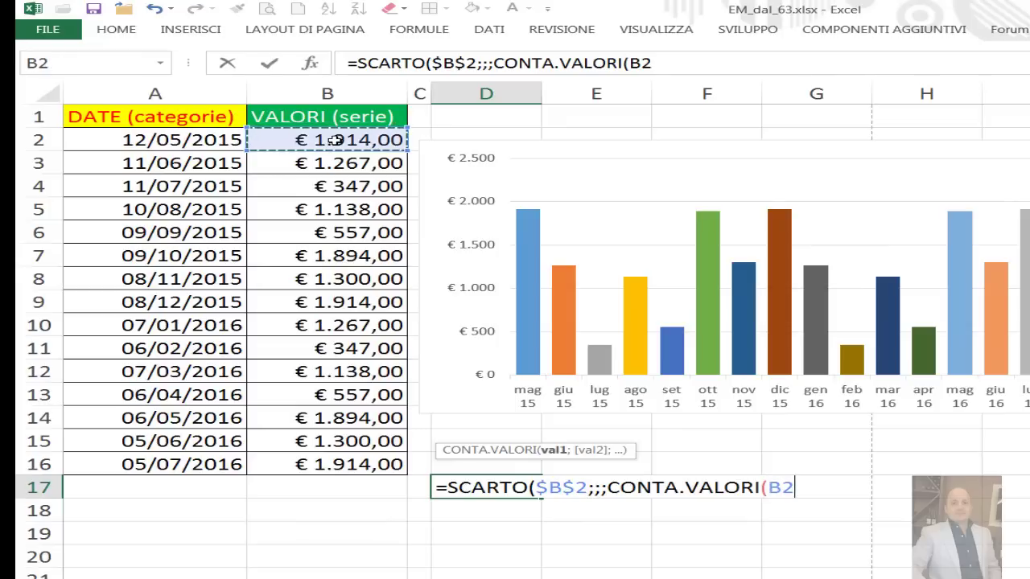
{"action": "type", "text": ":"}
{"action": "left_click", "coordinate": [335, 140]}
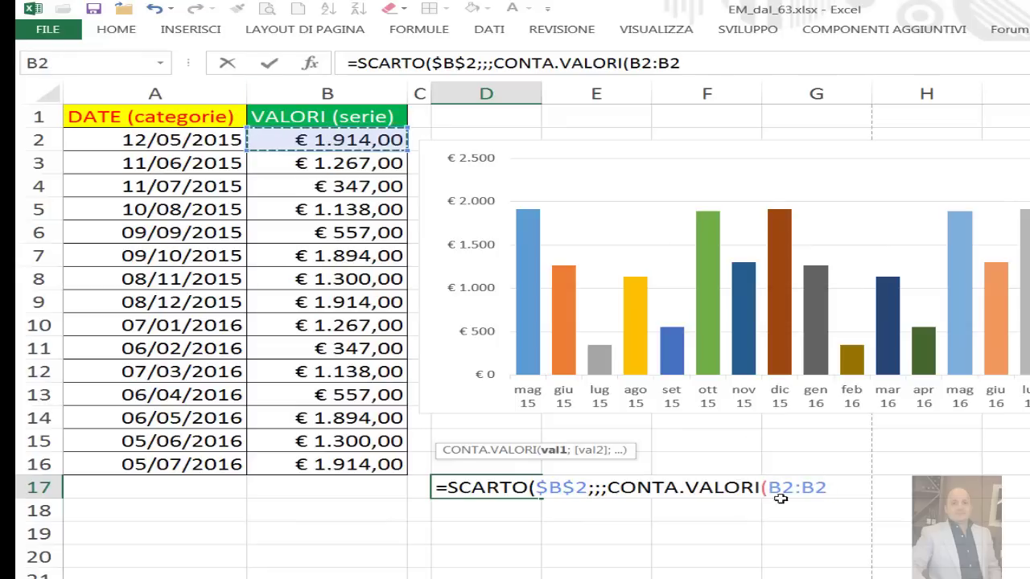
{"action": "left_click", "coordinate": [826, 487]}
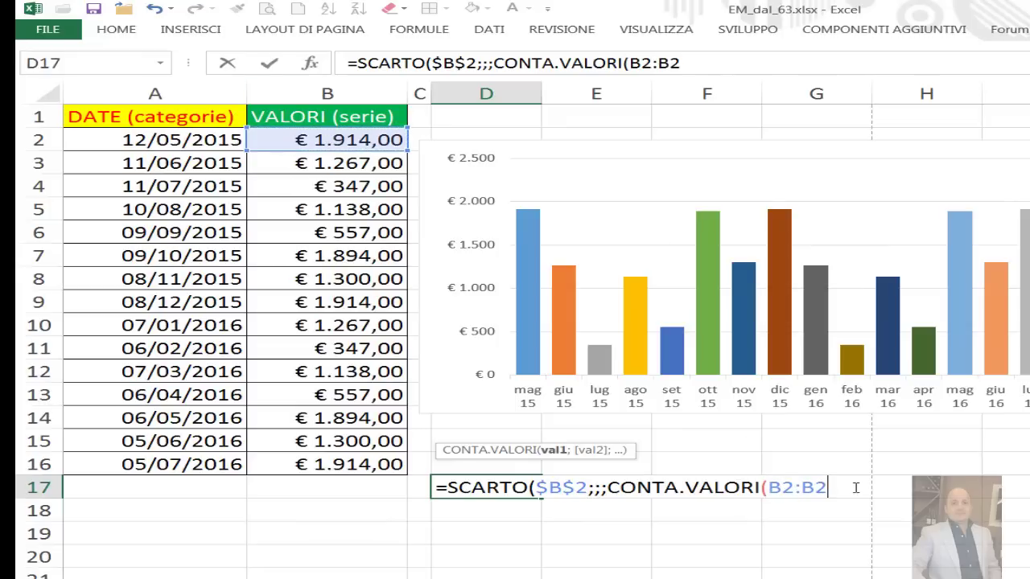
Step: Extend the count range to $B$2:$B$200 and close the CONTA.VALORI parenthesis
{"action": "type", "text": "00"}
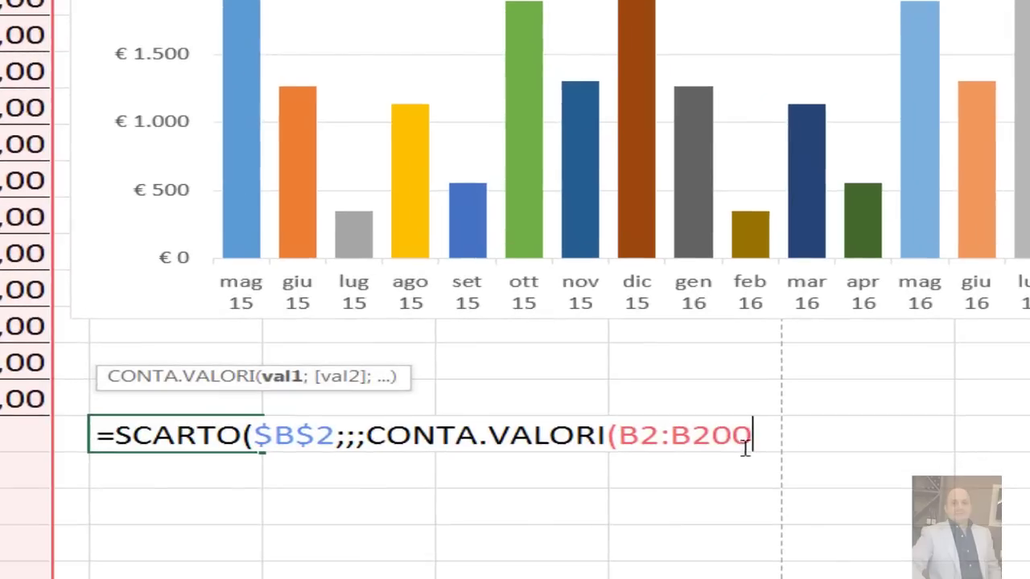
{"action": "type", "text": ")"}
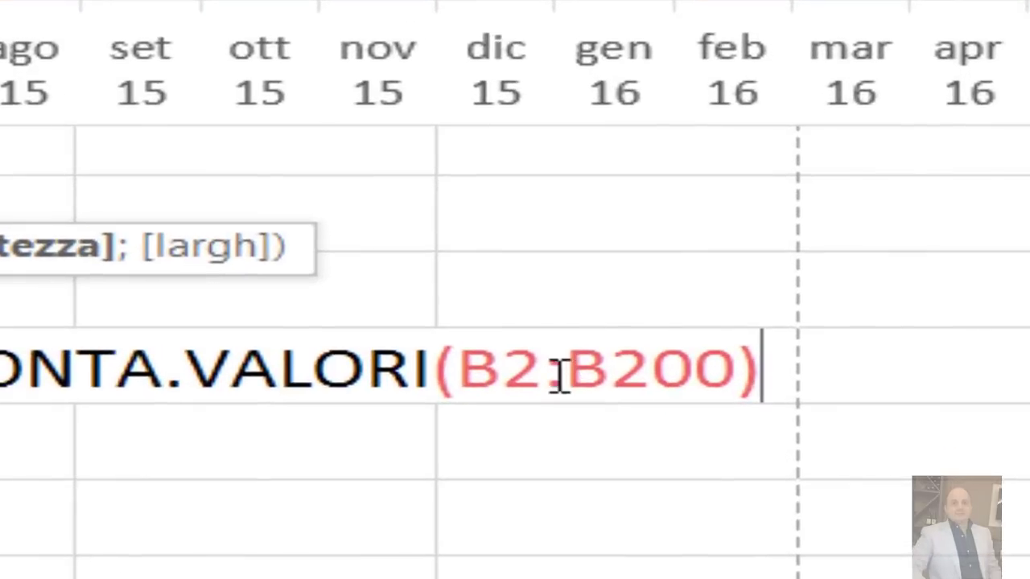
{"action": "left_click_drag", "start_coordinate": [663, 437], "coordinate": [671, 437]}
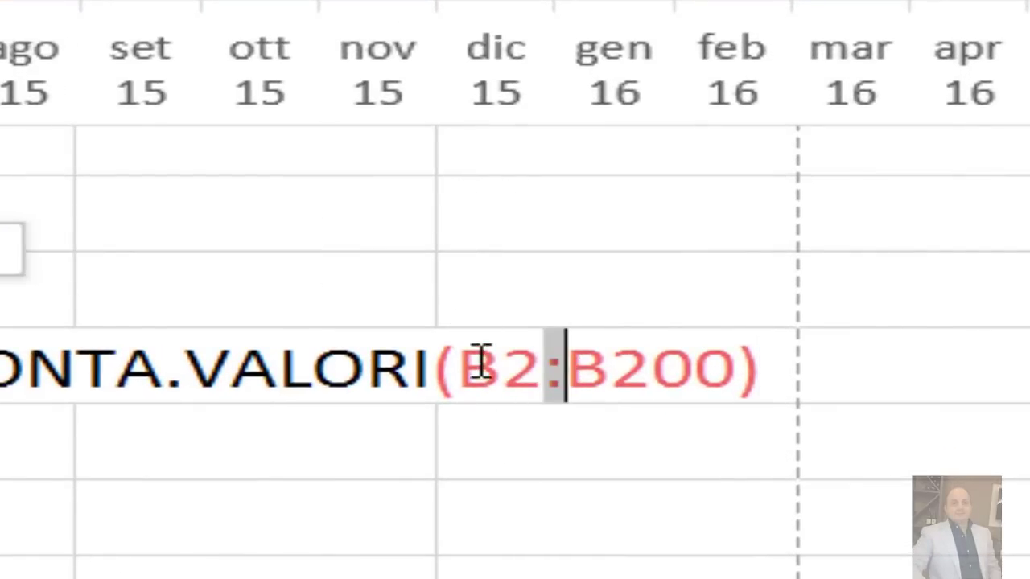
{"action": "key", "text": "F4"}
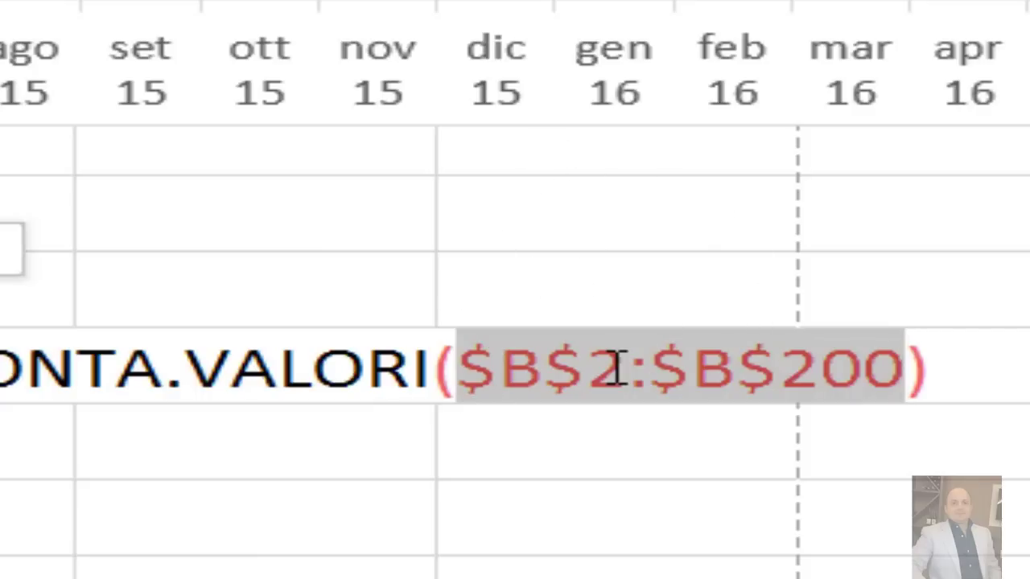
{"action": "left_click", "coordinate": [644, 374]}
{"action": "key", "text": "F4"}
{"action": "key", "text": "F4"}
{"action": "key", "text": "F4"}
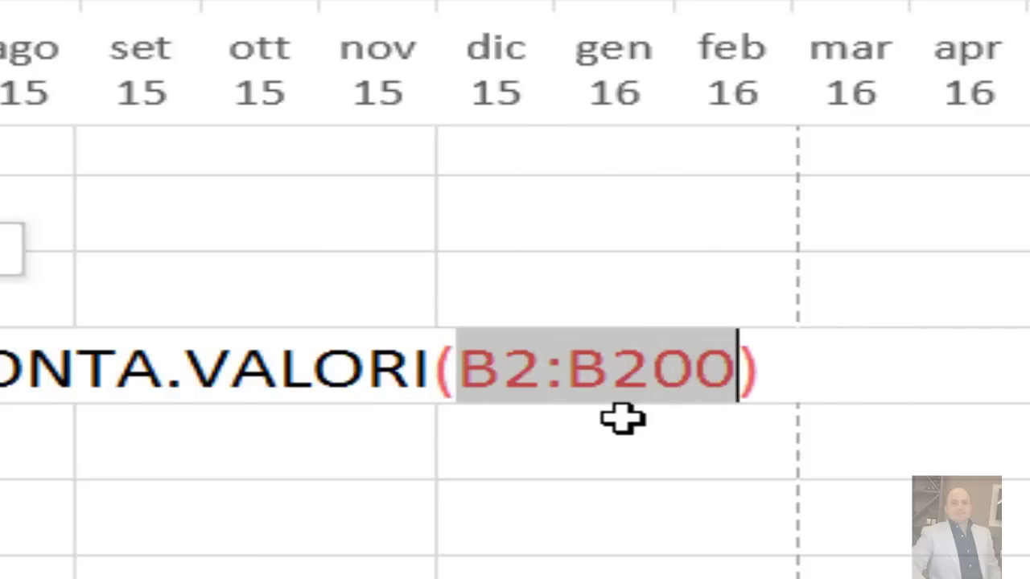
{"action": "key", "text": "F4"}
{"action": "left_click", "coordinate": [567, 392]}
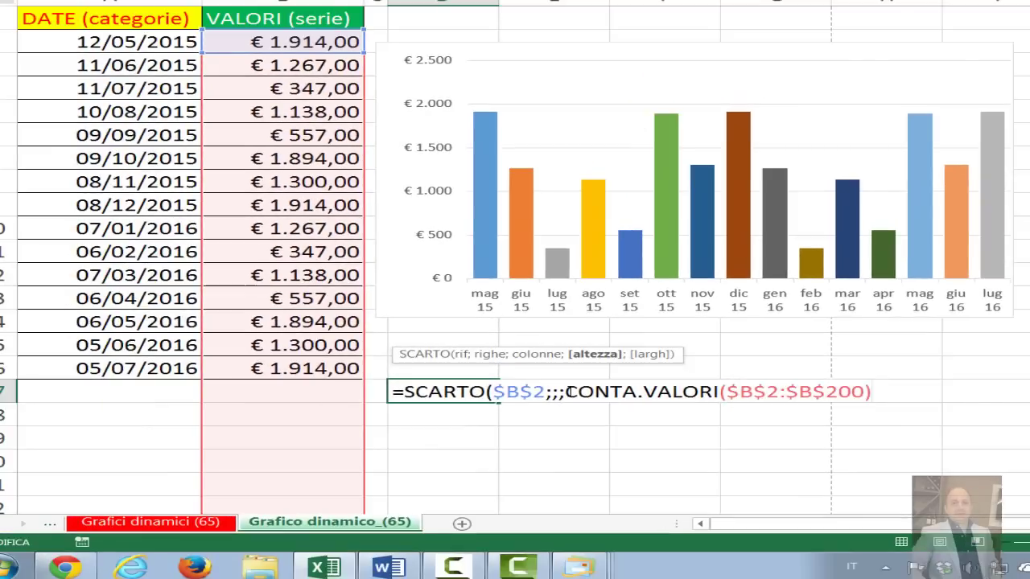
{"action": "left_click_drag", "start_coordinate": [609, 392], "coordinate": [968, 390]}
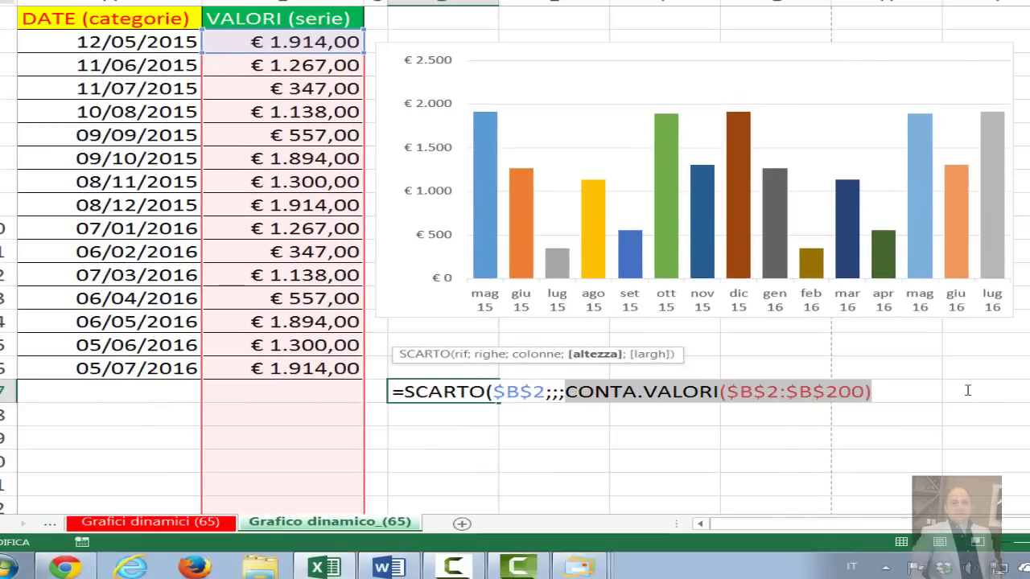
Step: Evaluate the D17 count (15) and the full SCARTO formula with F9, restore, and enter it
{"action": "key", "text": "F9"}
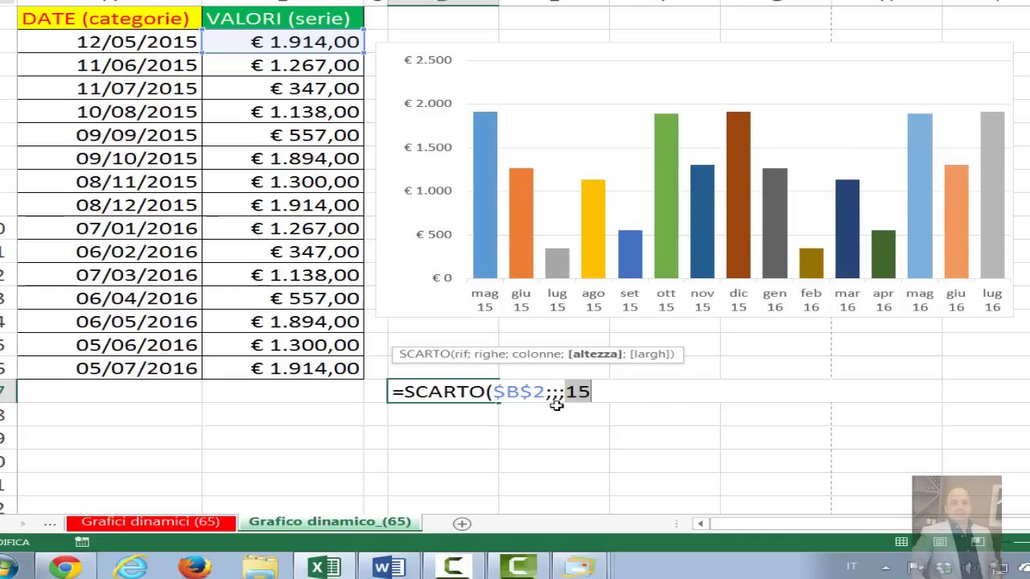
{"action": "key", "text": "ctrl+v"}
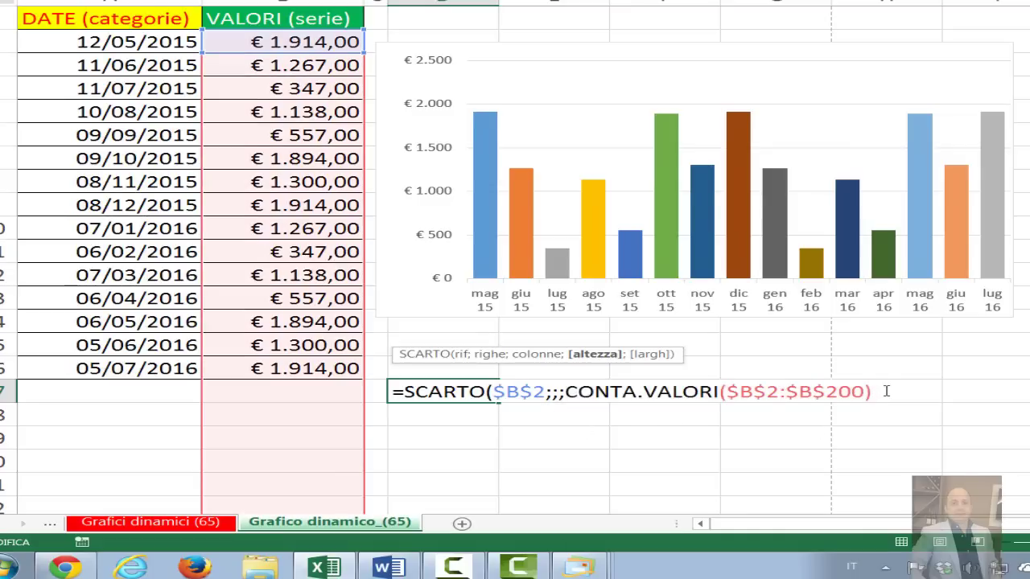
{"action": "type", "text": ";"}
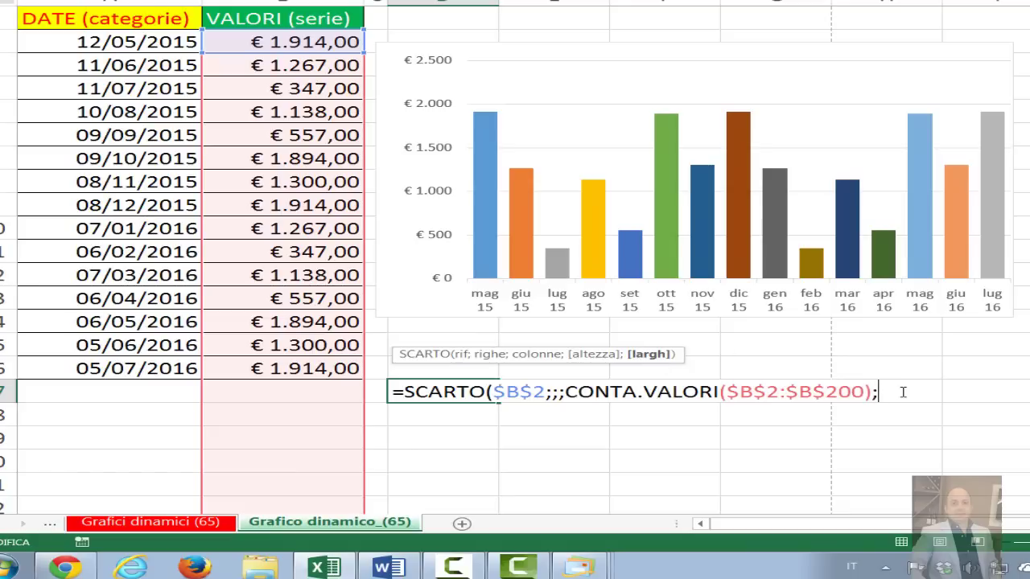
{"action": "key", "text": "BackSpace"}
{"action": "type", "text": ")"}
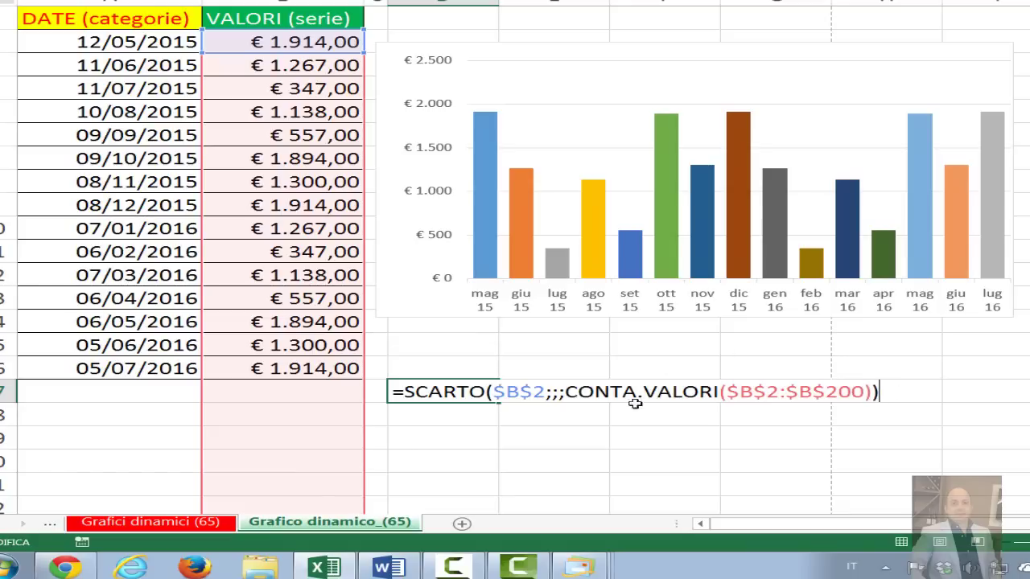
{"action": "left_click_drag", "start_coordinate": [392, 391], "coordinate": [879, 392]}
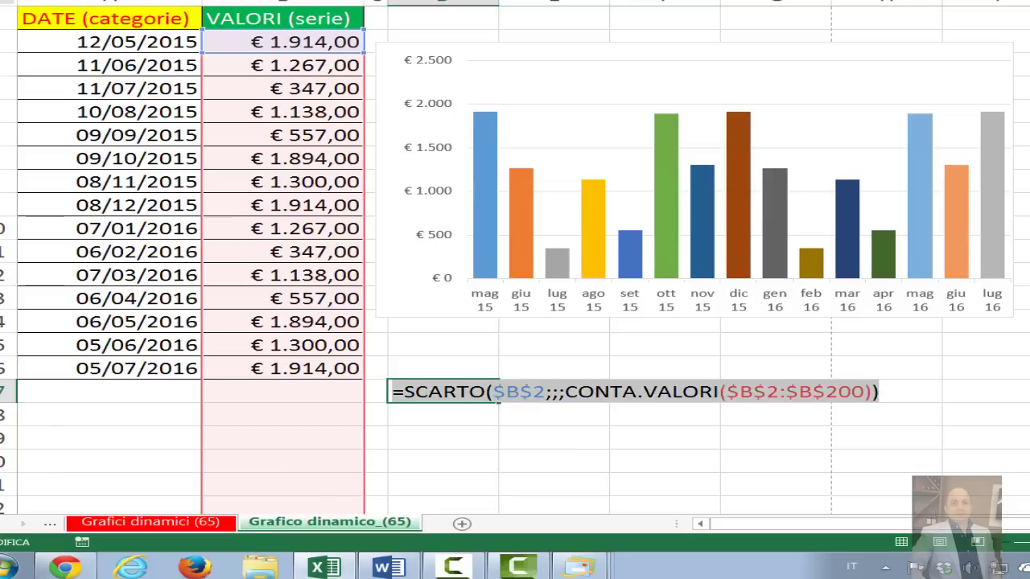
{"action": "key", "text": "F9"}
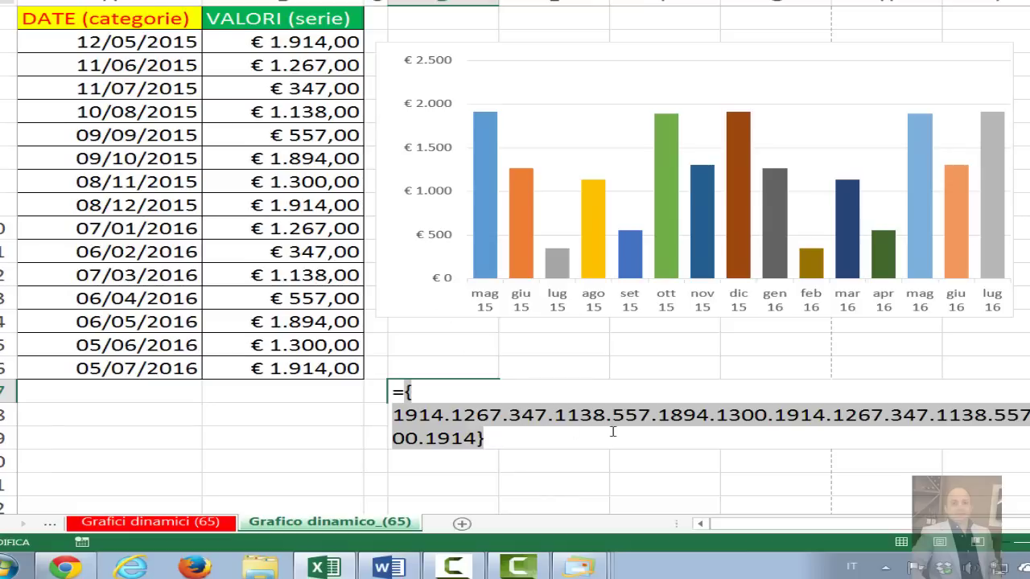
{"action": "key", "text": "ctrl+z"}
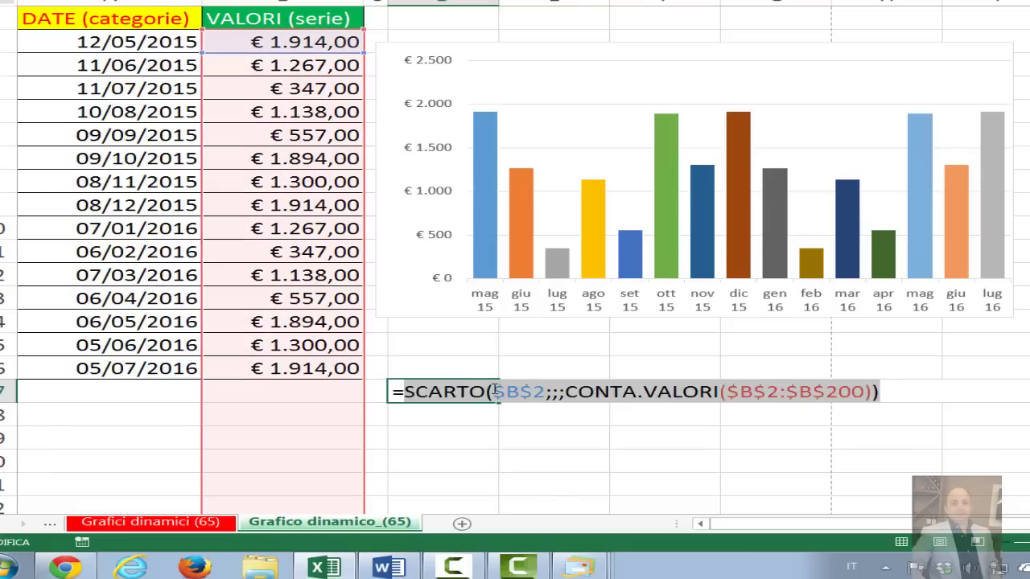
{"action": "key", "text": "Return"}
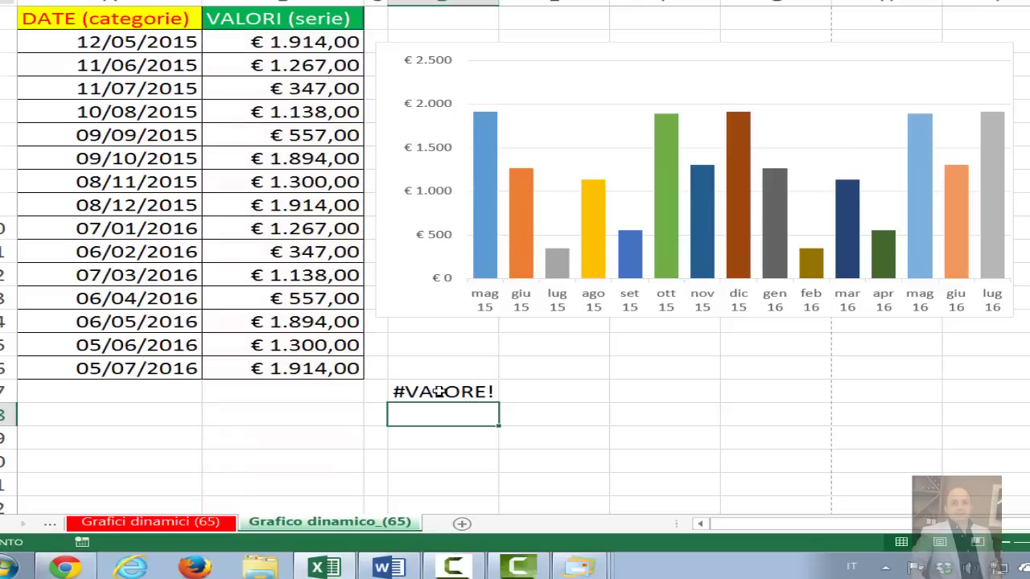
Step: Re-preview D17's SCARTO formula as the 15 column B values with F9, undo, and commit it
{"action": "double_click", "coordinate": [437, 392]}
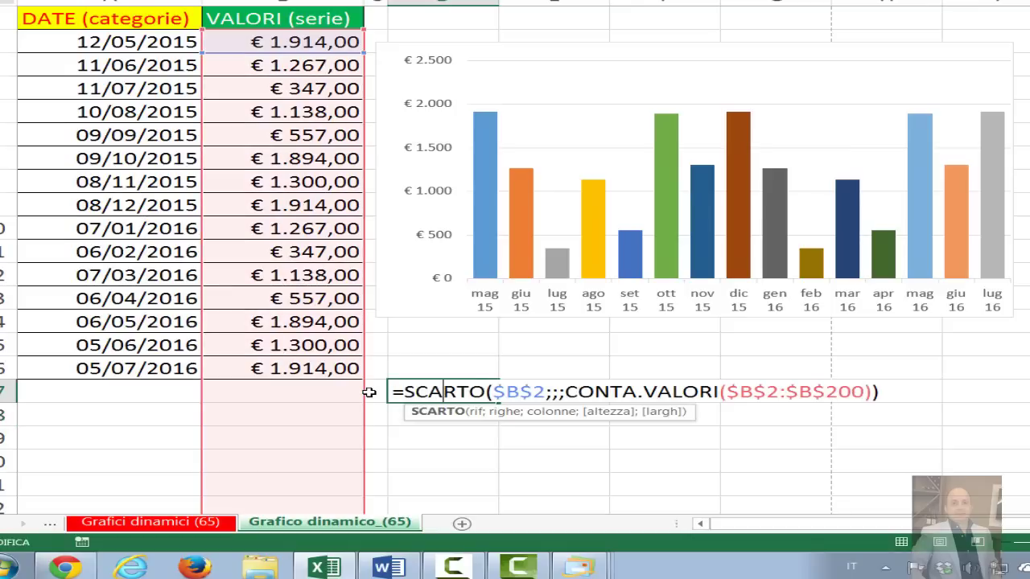
{"action": "left_click_drag", "start_coordinate": [396, 391], "coordinate": [956, 397]}
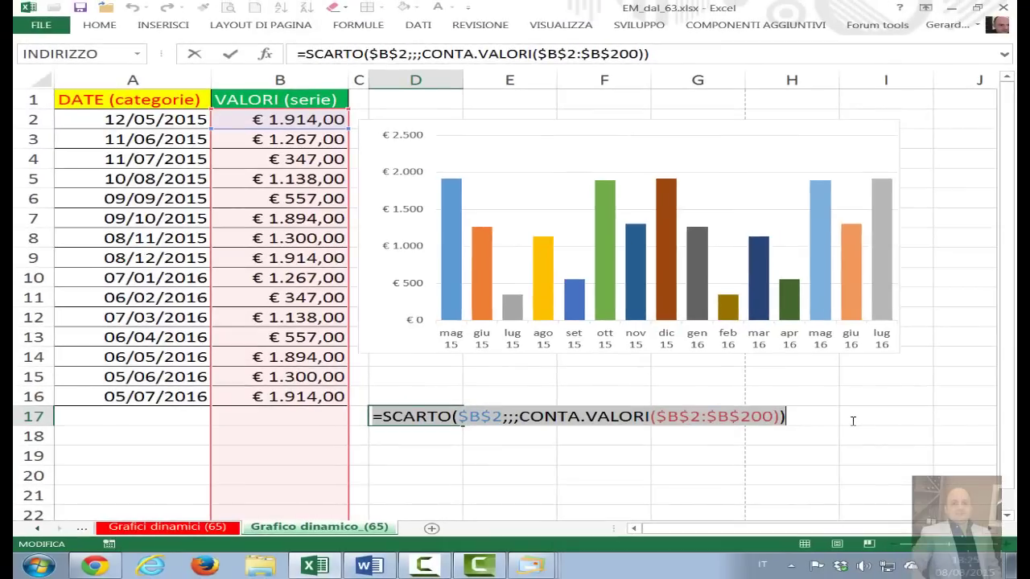
{"action": "key", "text": "F9"}
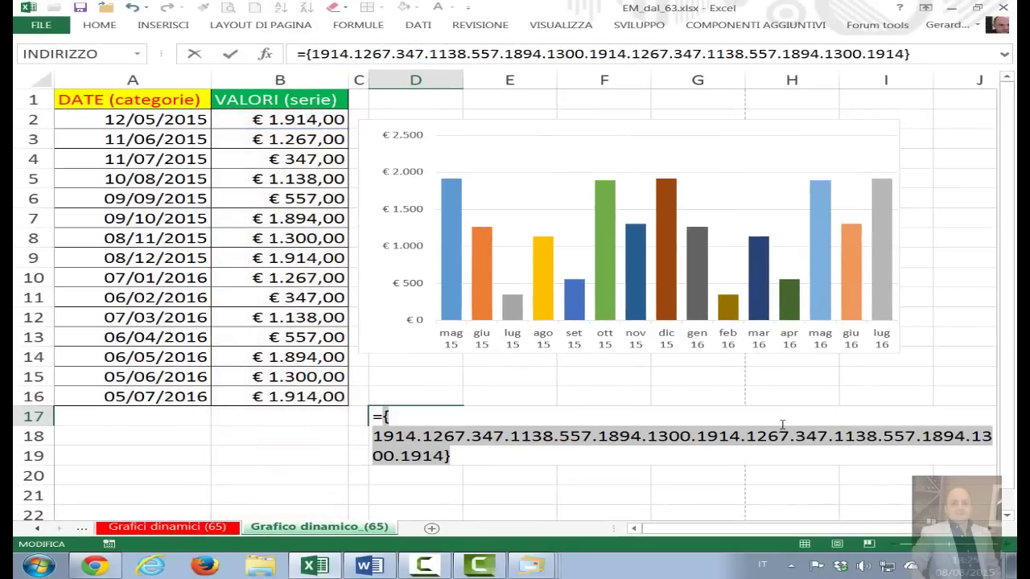
{"action": "key", "text": "ctrl+z"}
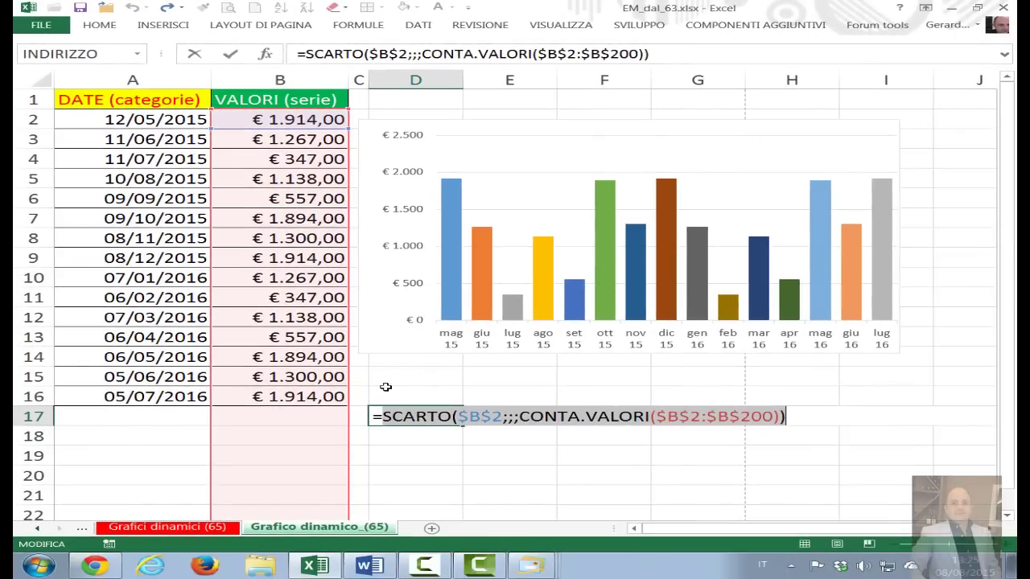
{"action": "left_click_drag", "start_coordinate": [374, 416], "coordinate": [853, 428]}
{"action": "key", "text": "Escape"}
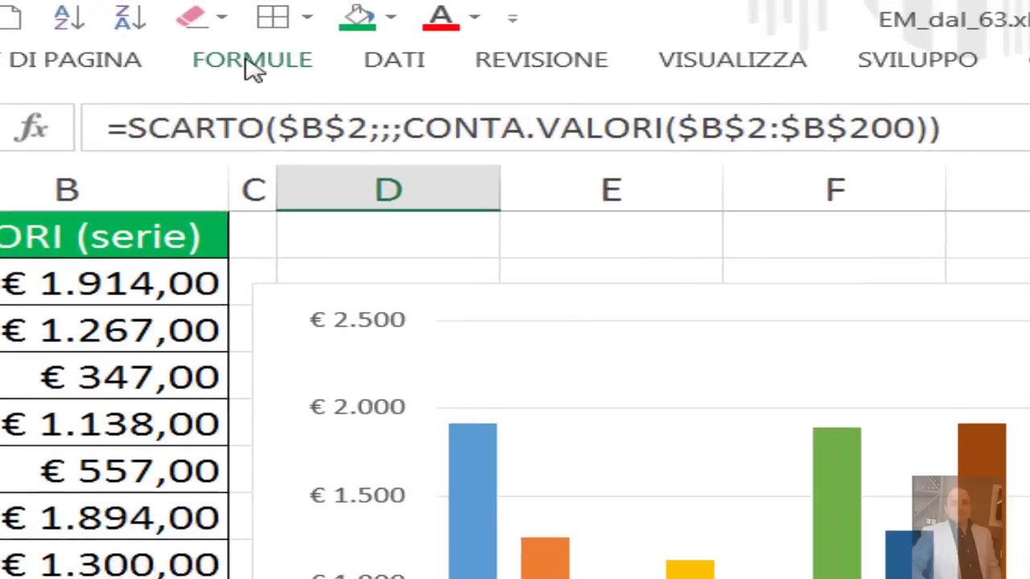
Step: Start a new name called Valori1 from the Name Manager
{"action": "left_click", "coordinate": [354, 25]}
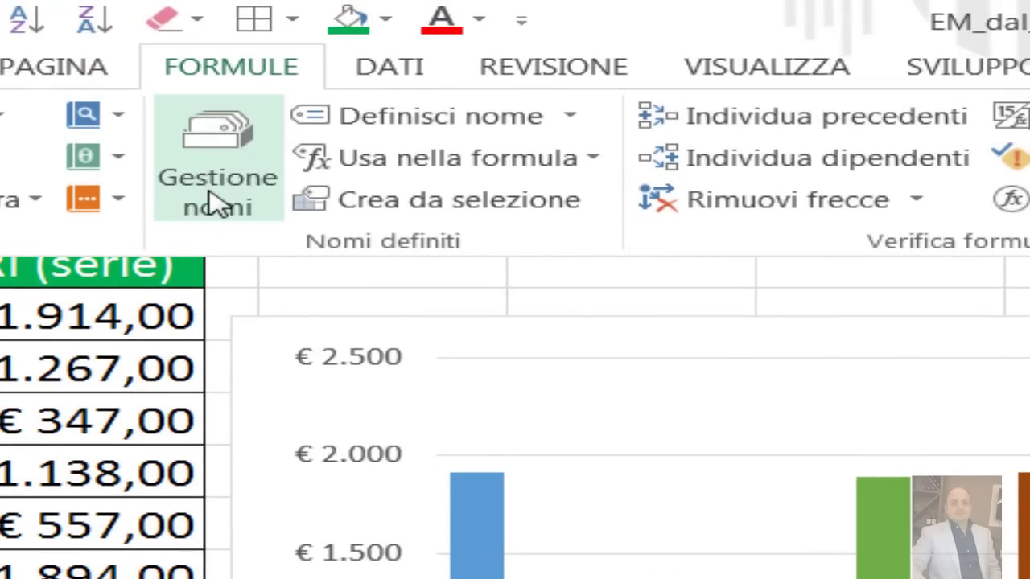
{"action": "left_click", "coordinate": [211, 201]}
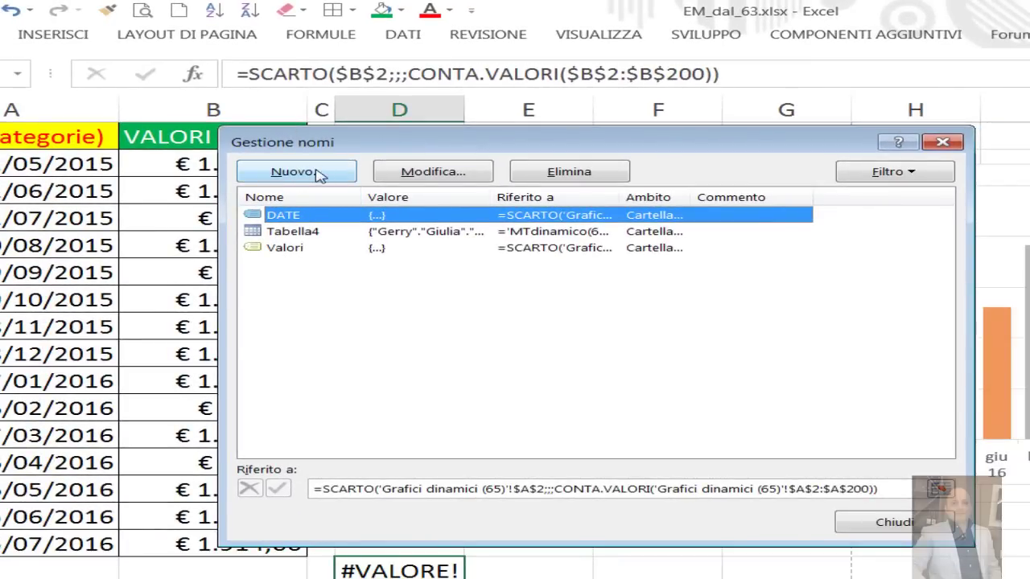
{"action": "left_click", "coordinate": [295, 172]}
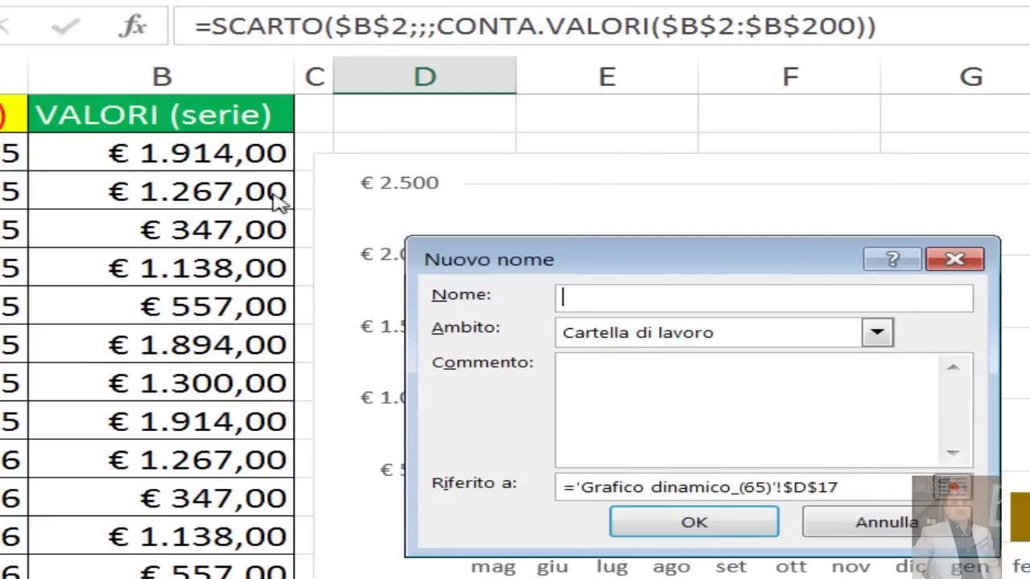
{"action": "type", "text": "Va"}
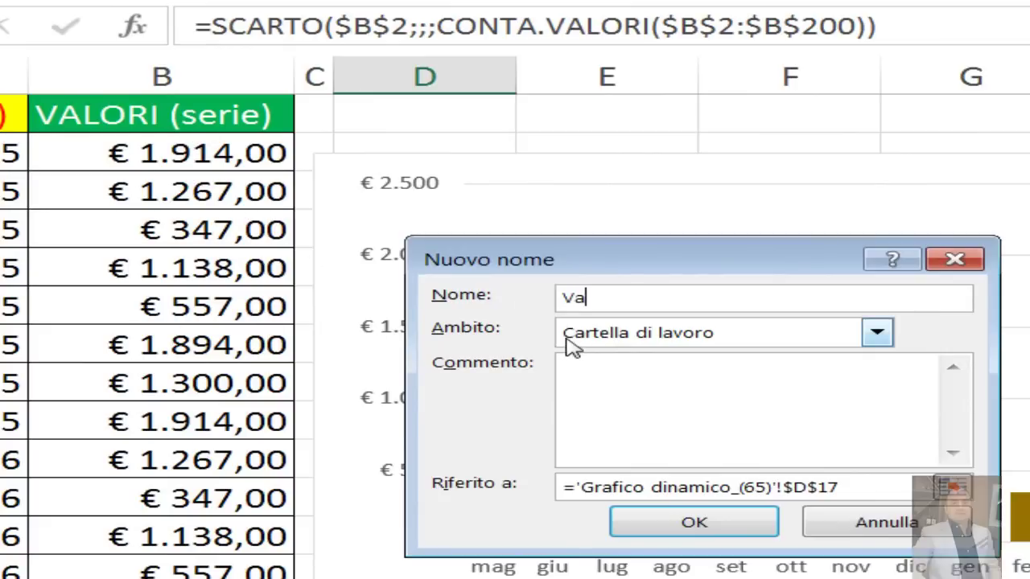
{"action": "type", "text": "lori1"}
Step: Set Valori1's reference to the pasted SCARTO/CONTA.VALORI formula, confirm, and view its covered cells
{"action": "left_click_drag", "start_coordinate": [854, 491], "coordinate": [407, 489]}
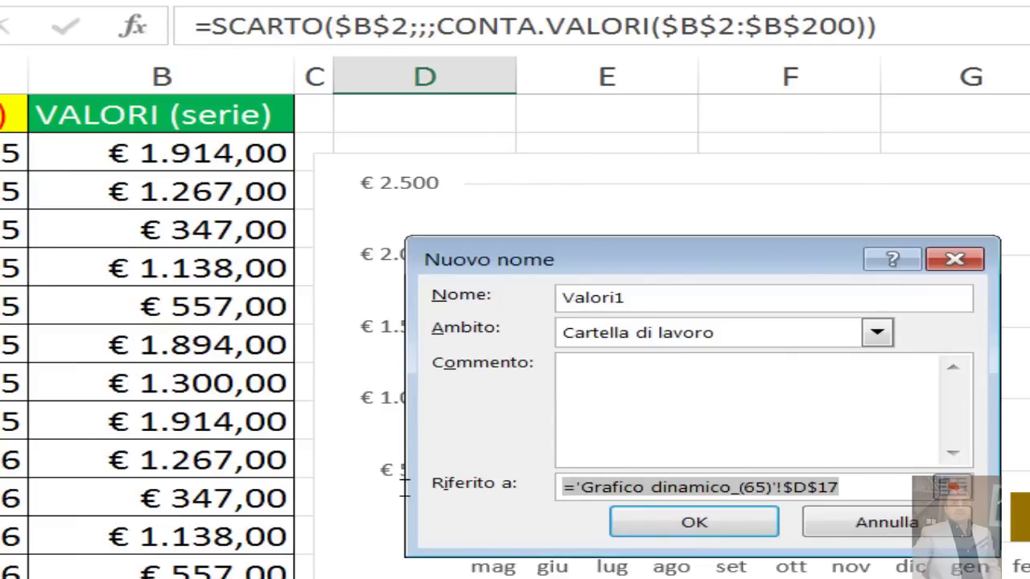
{"action": "key", "text": "ctrl+v"}
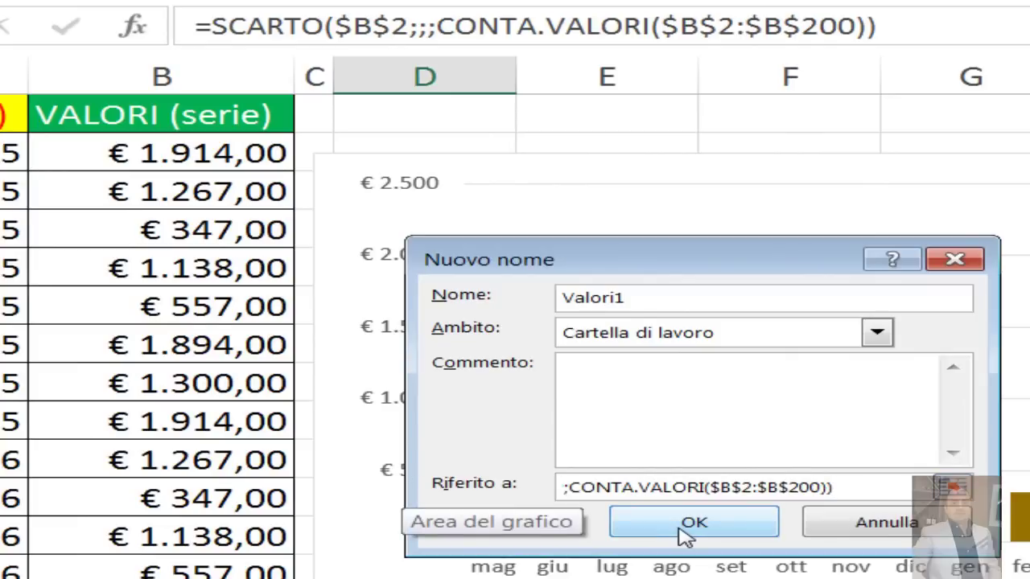
{"action": "left_click", "coordinate": [683, 537]}
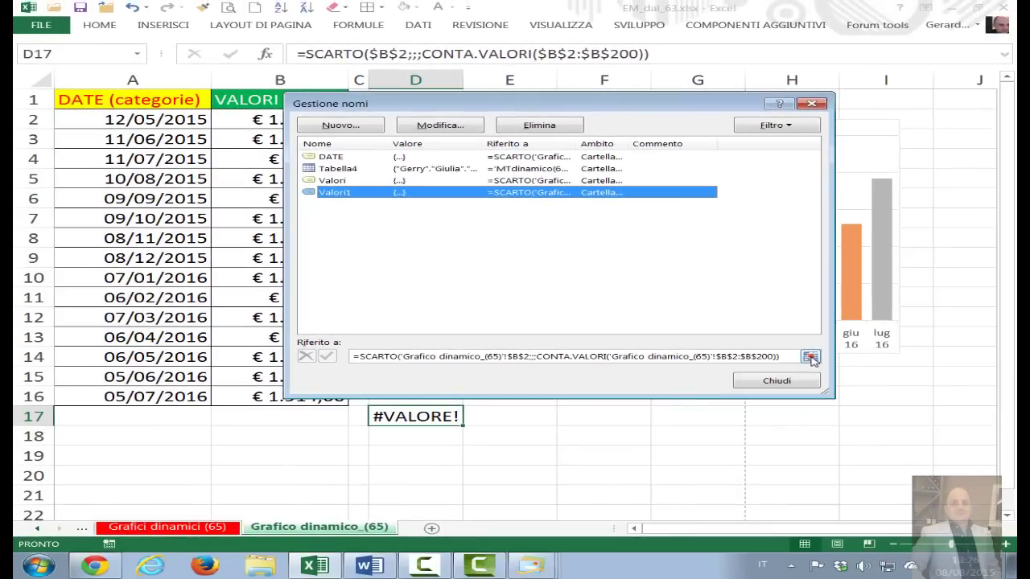
{"action": "left_click", "coordinate": [810, 356]}
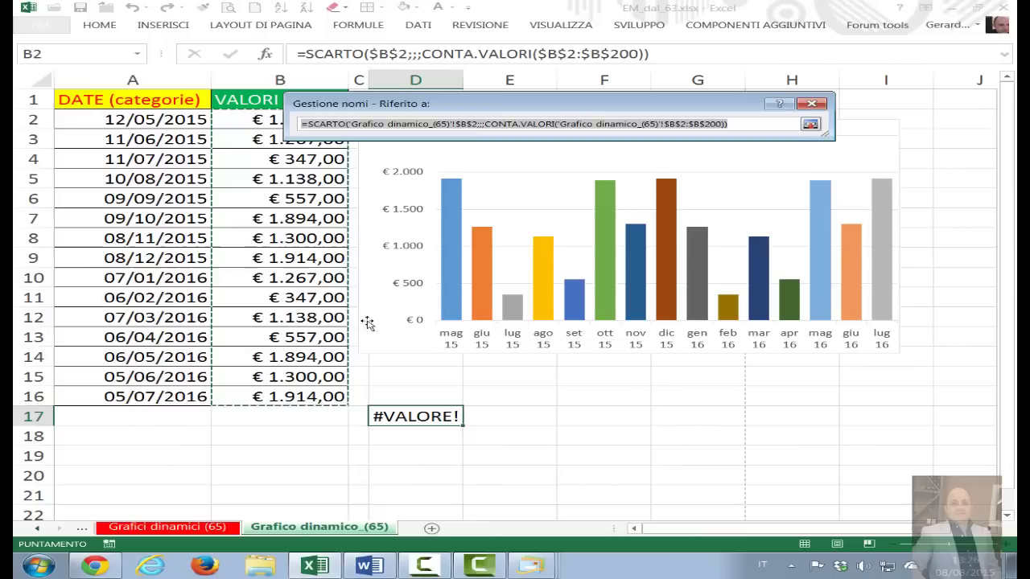
Step: Close the Name Manager and type test entries sdf, sadf, asdf into B17:B19
{"action": "left_click", "coordinate": [810, 124]}
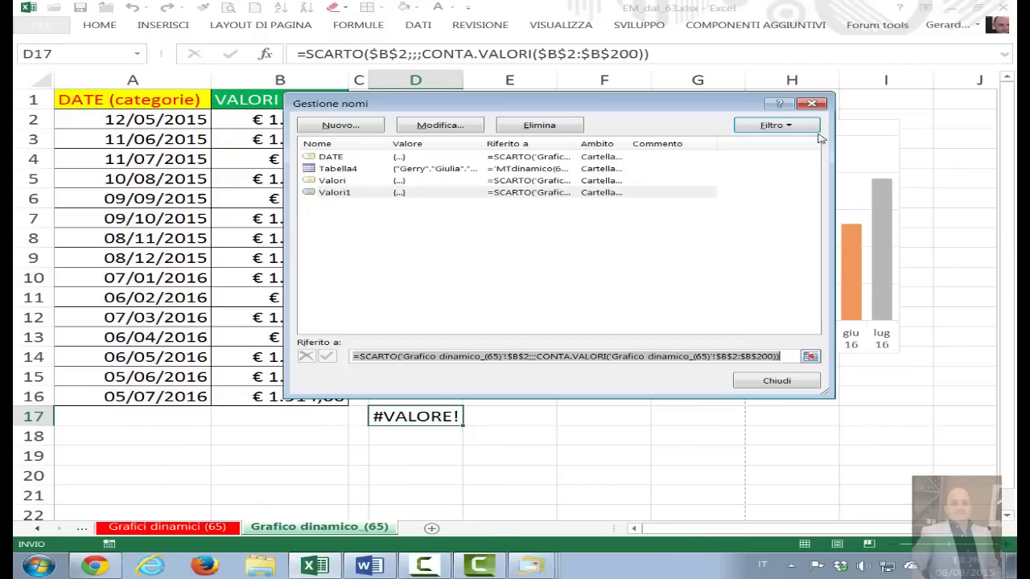
{"action": "left_click", "coordinate": [798, 382]}
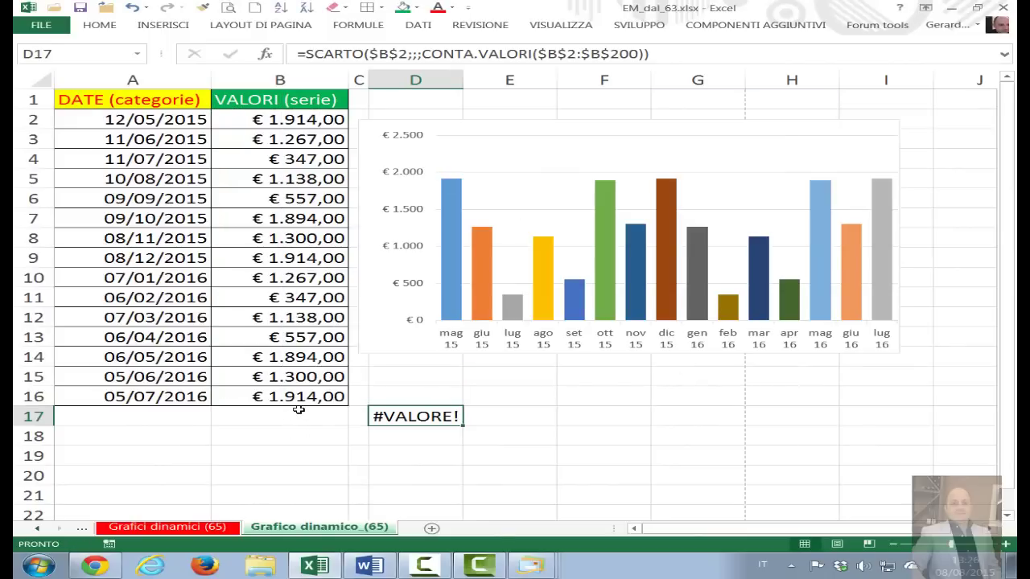
{"action": "left_click", "coordinate": [298, 412]}
{"action": "type", "text": "sdf"}
{"action": "key", "text": "Return"}
{"action": "type", "text": "sadf"}
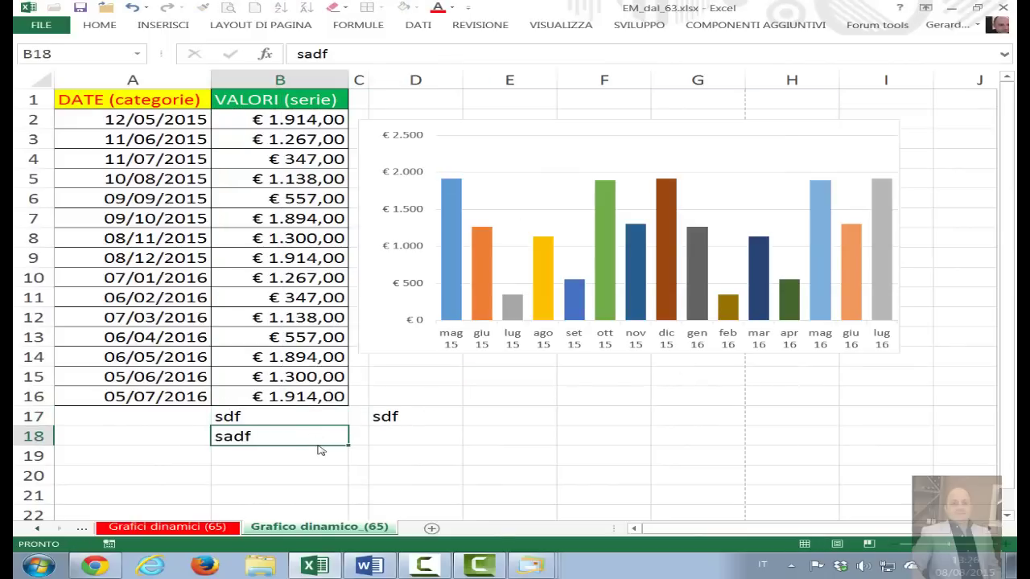
{"action": "left_click", "coordinate": [321, 452]}
{"action": "type", "text": "asdf"}
{"action": "left_click", "coordinate": [318, 468]}
{"action": "type", "text": "sadf"}
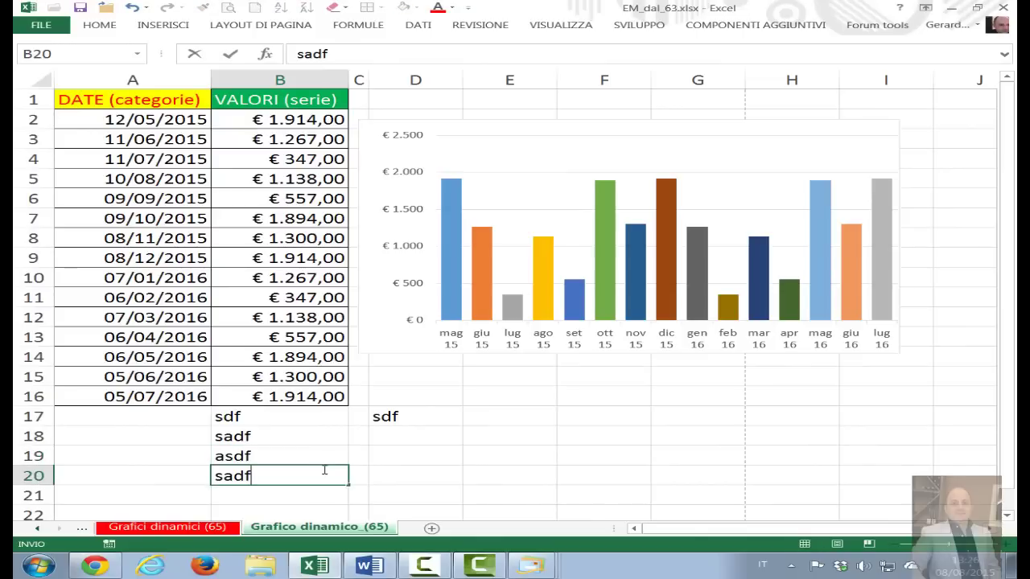
{"action": "key", "text": "Escape"}
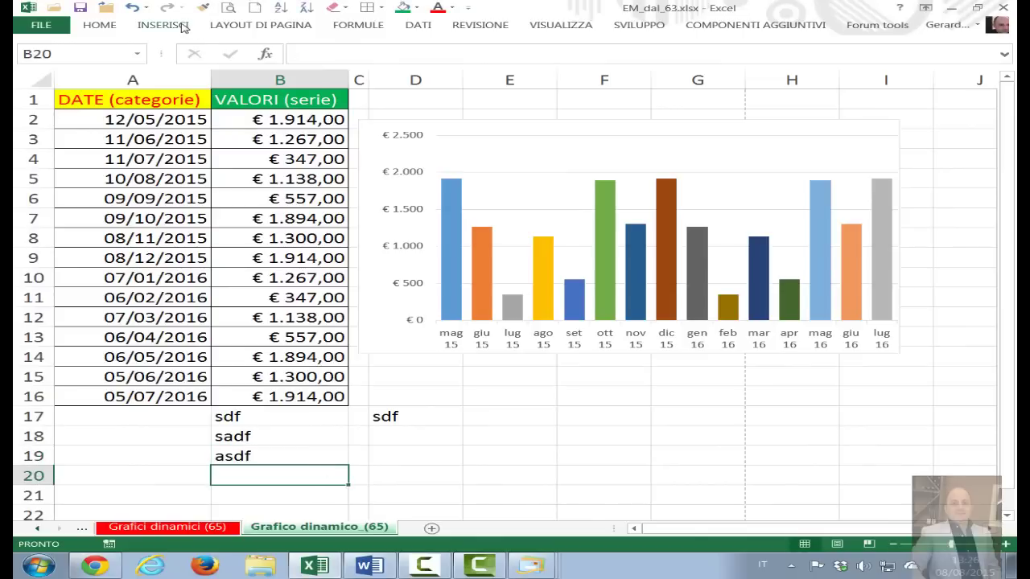
Step: Confirm in the Name Manager that Valori1 now covers the test rows, then select B17:B19
{"action": "left_click", "coordinate": [165, 26]}
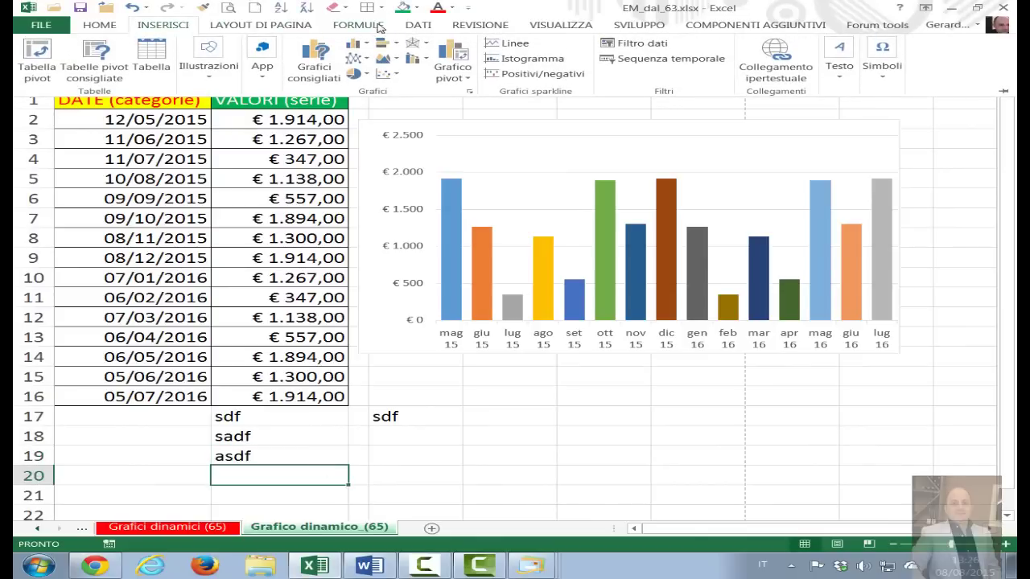
{"action": "left_click", "coordinate": [378, 27]}
{"action": "left_click", "coordinate": [426, 102]}
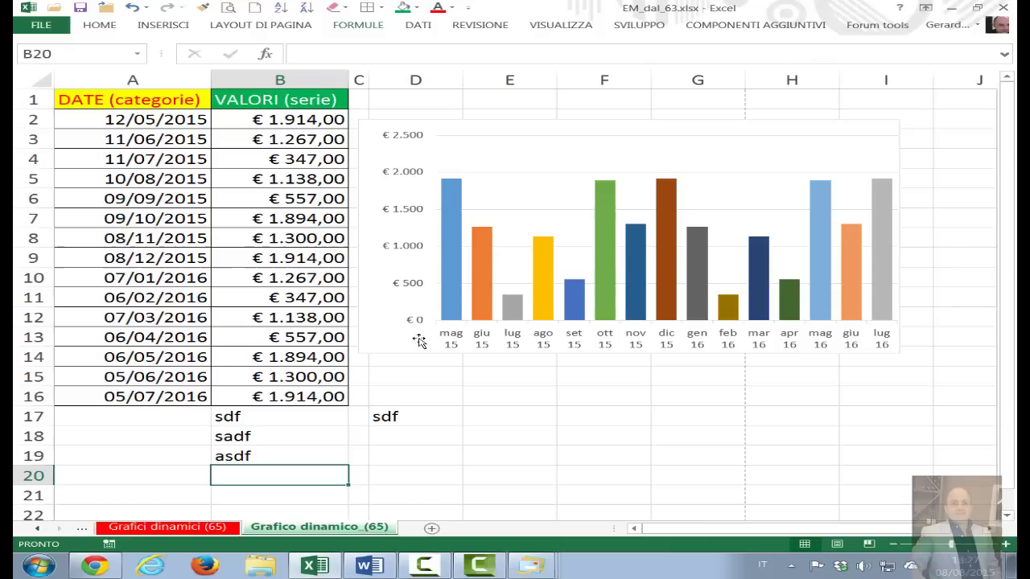
{"action": "key", "text": "ctrl+F3"}
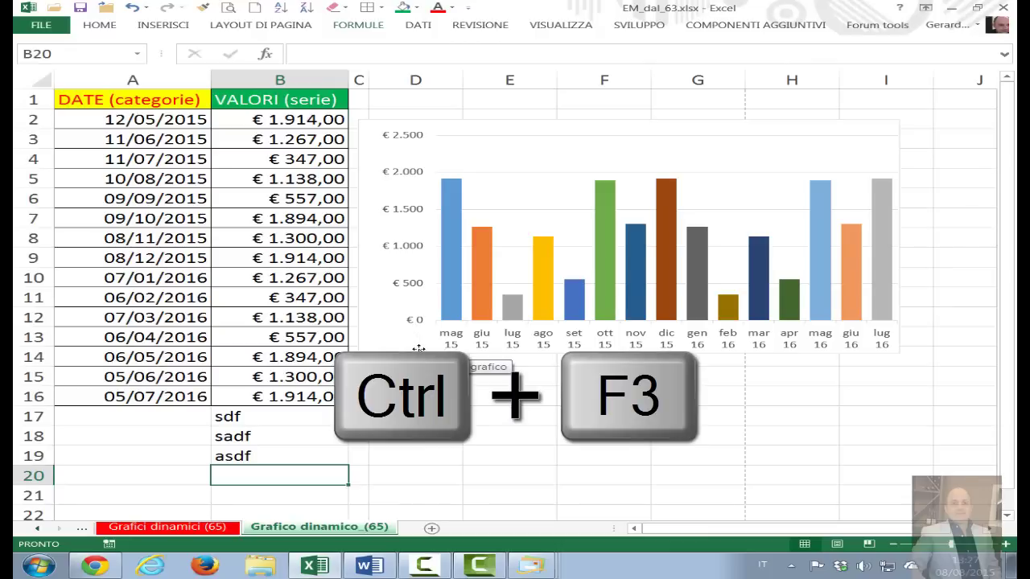
{"action": "left_click", "coordinate": [331, 193]}
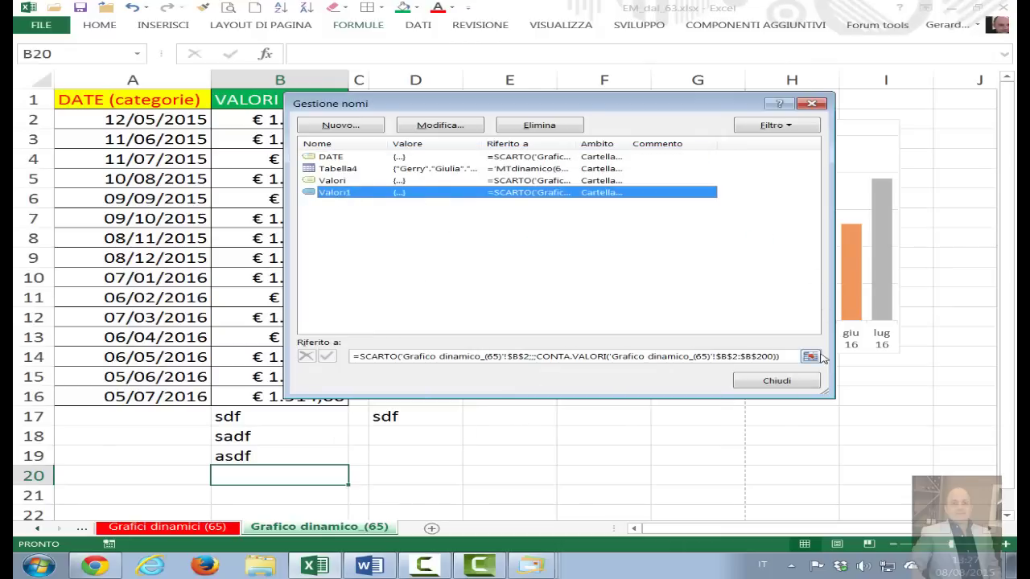
{"action": "left_click", "coordinate": [811, 356]}
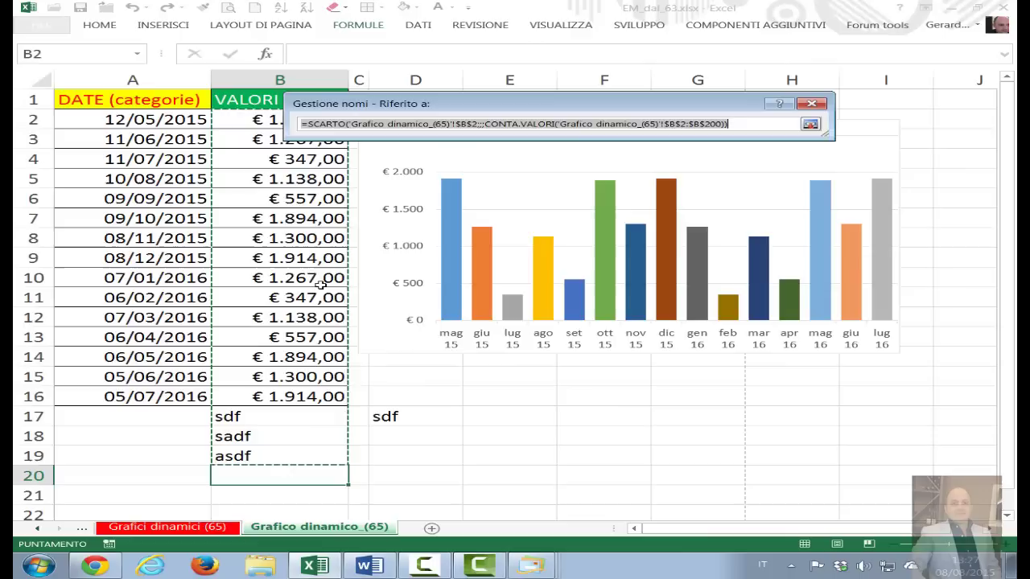
{"action": "key", "text": "Return"}
{"action": "left_click", "coordinate": [410, 259]}
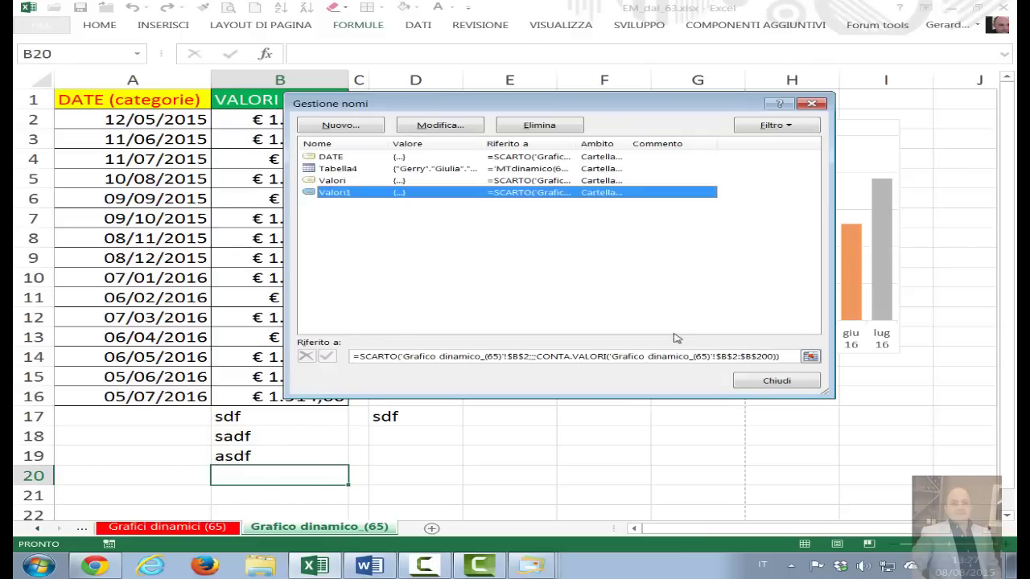
{"action": "left_click", "coordinate": [776, 381]}
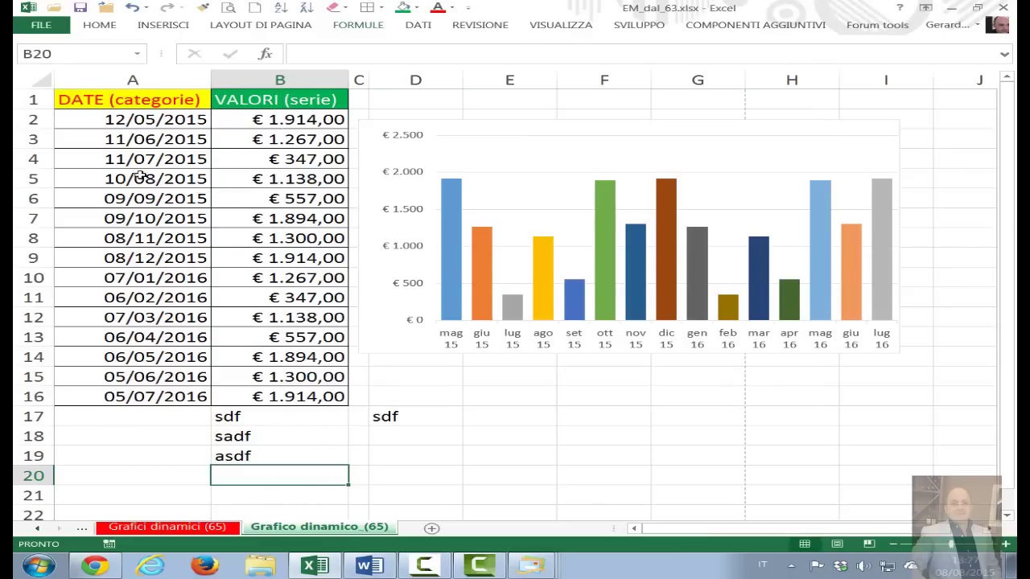
{"action": "left_click_drag", "start_coordinate": [270, 409], "coordinate": [276, 448]}
Step: Clear the test entries and copy D17's formula re-pointed at A2 and A2:A200
{"action": "key", "text": "Delete"}
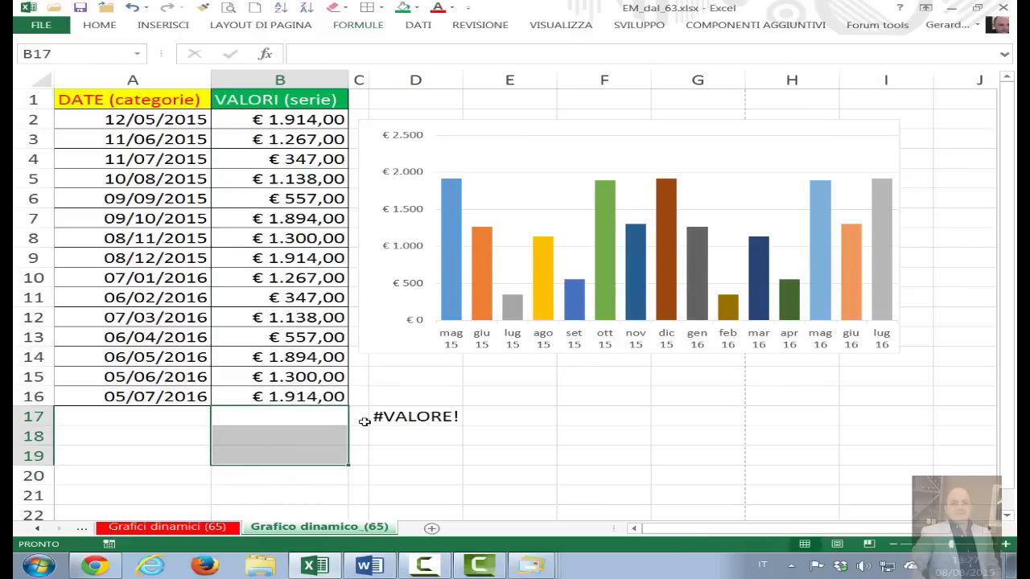
{"action": "double_click", "coordinate": [377, 415]}
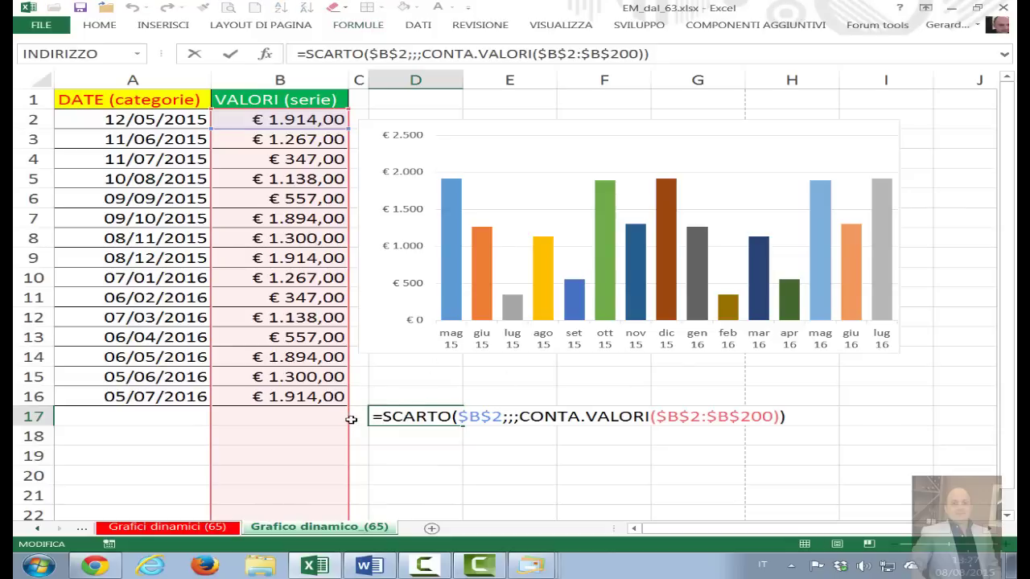
{"action": "left_click_drag", "start_coordinate": [349, 419], "coordinate": [170, 421]}
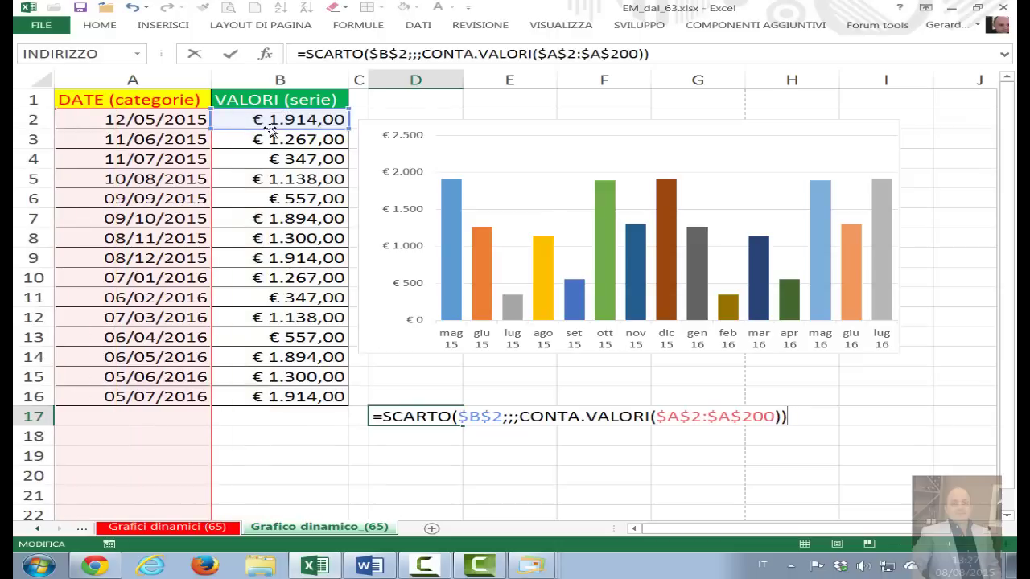
{"action": "left_click_drag", "start_coordinate": [271, 131], "coordinate": [66, 131]}
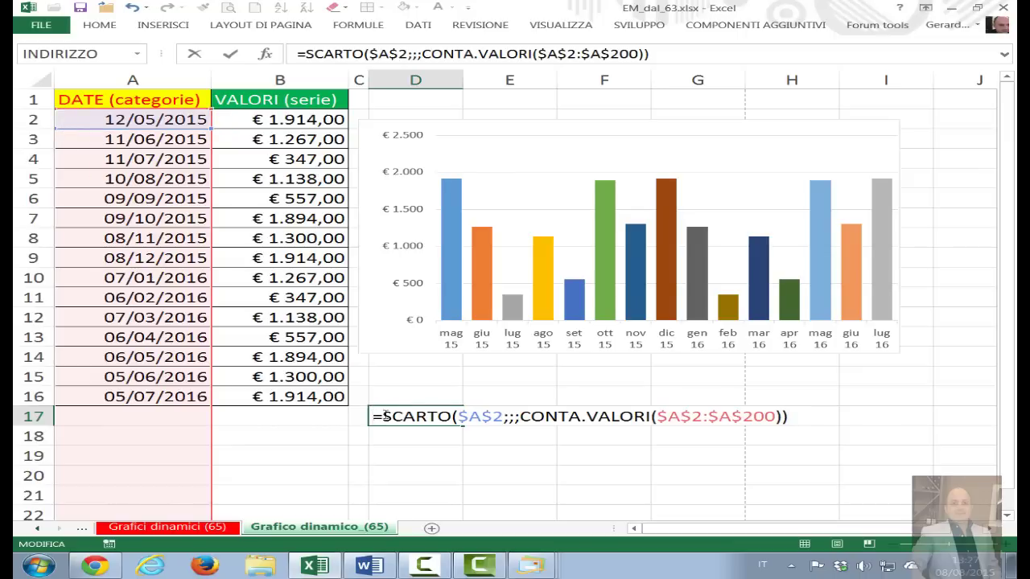
{"action": "left_click_drag", "start_coordinate": [829, 398], "coordinate": [833, 417]}
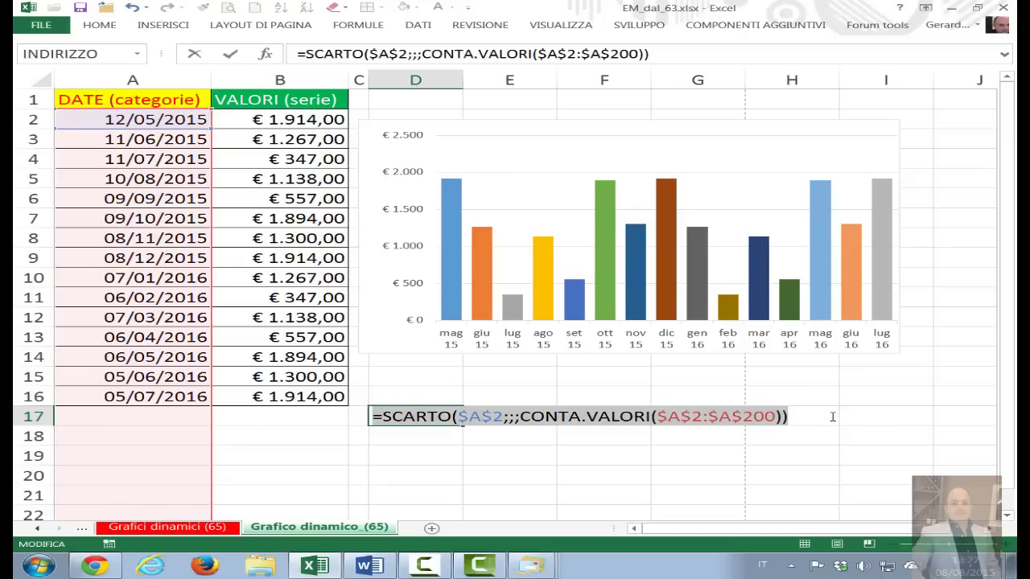
{"action": "key", "text": "Escape"}
Step: Create a new name date1 with the pasted dynamic date-range formula as its reference
{"action": "key", "text": "ctrl+F3"}
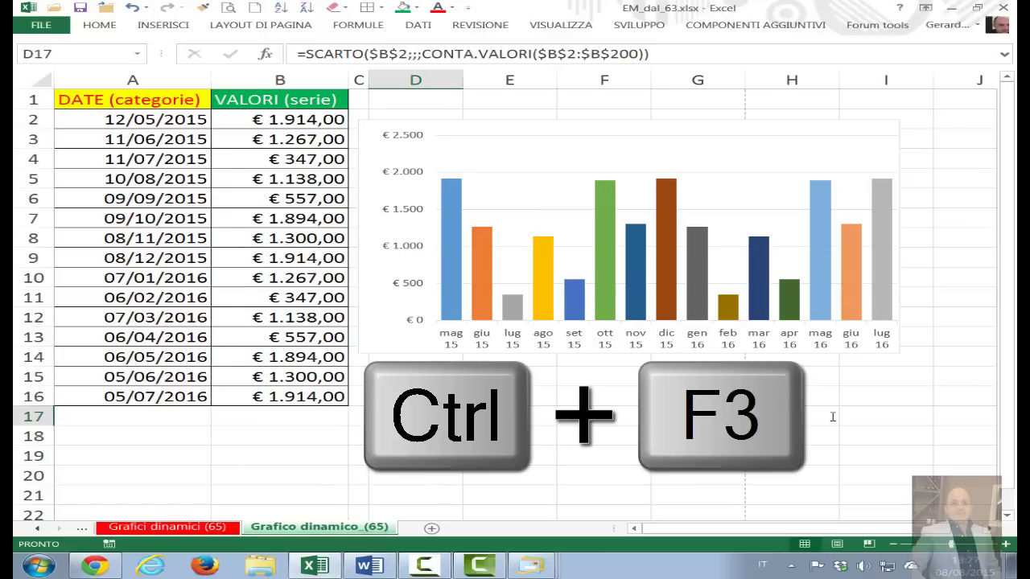
{"action": "left_click", "coordinate": [351, 127]}
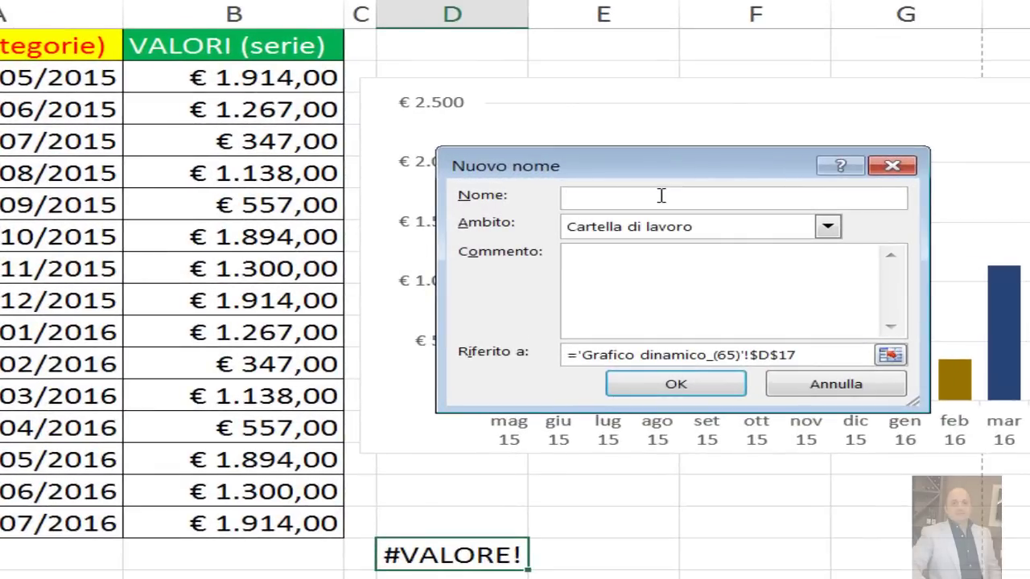
{"action": "type", "text": "date1"}
{"action": "left_click", "coordinate": [827, 356]}
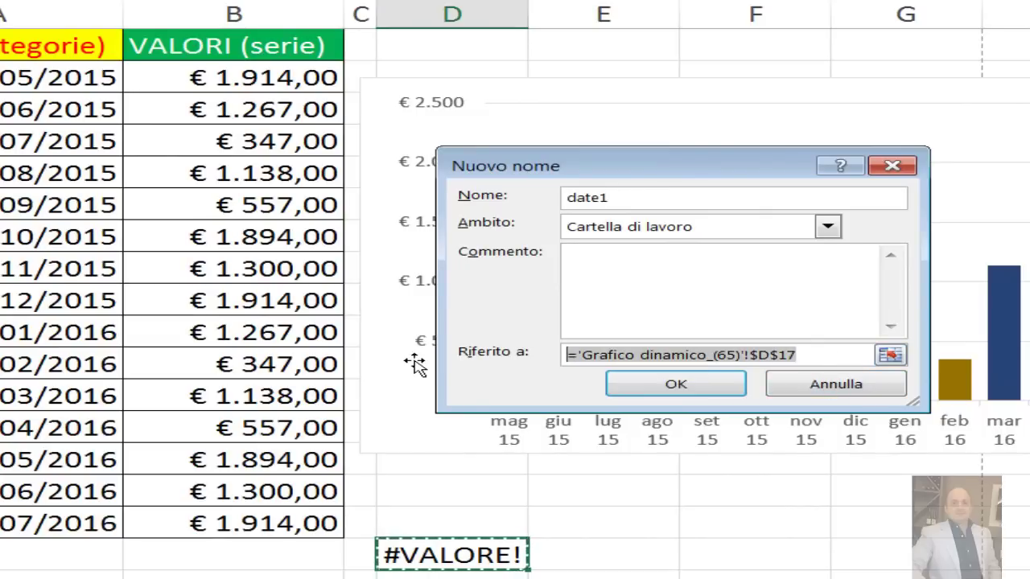
{"action": "key", "text": "ctrl+v"}
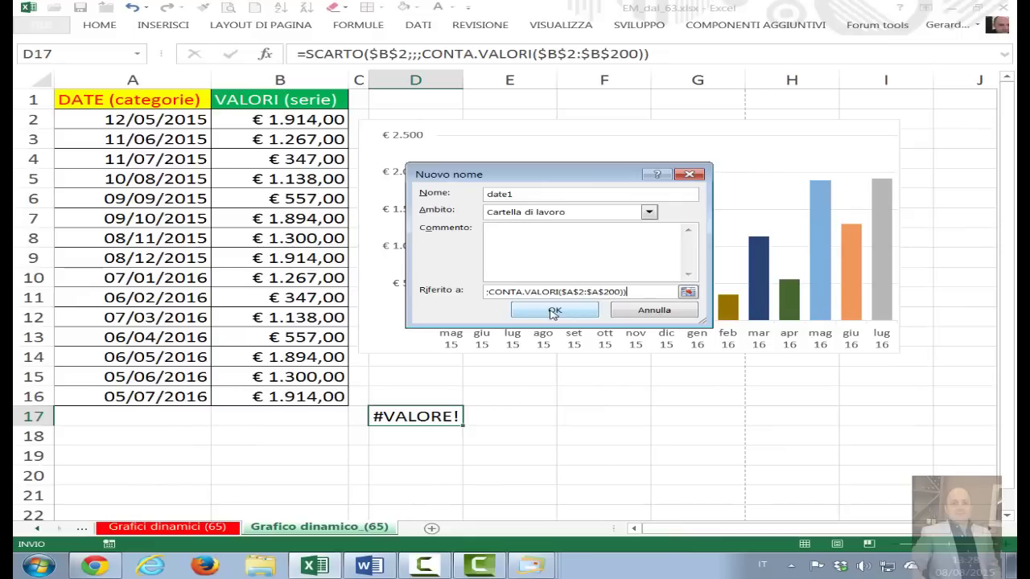
Step: Confirm the date1 name and check which date cells it covers
{"action": "left_click", "coordinate": [554, 311]}
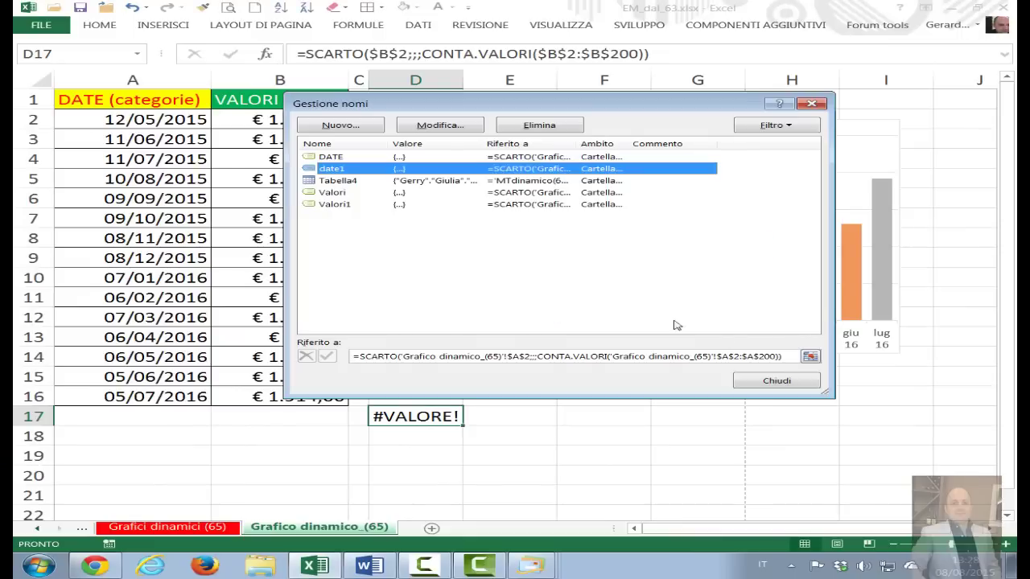
{"action": "left_click", "coordinate": [810, 357]}
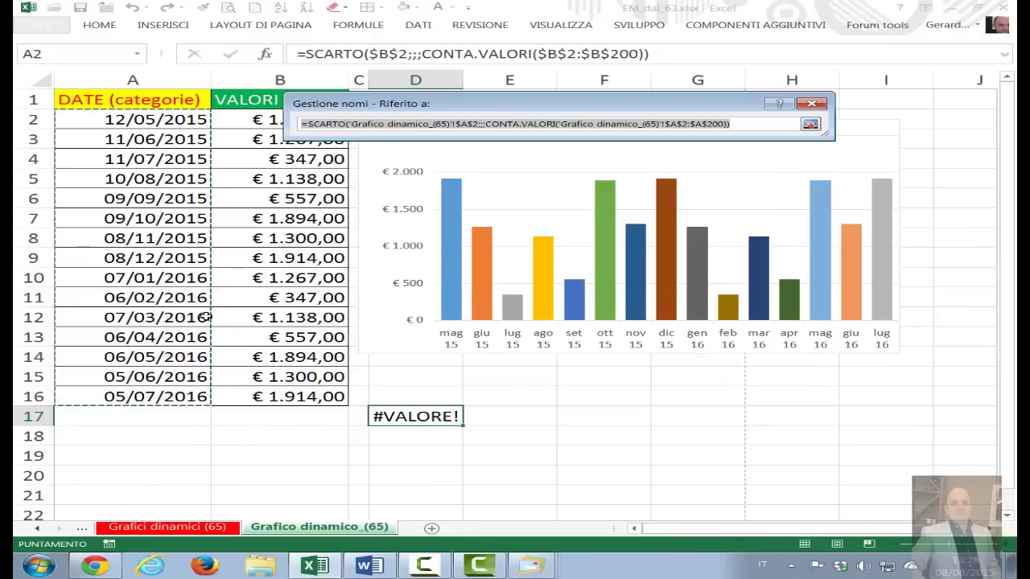
{"action": "left_click", "coordinate": [810, 126]}
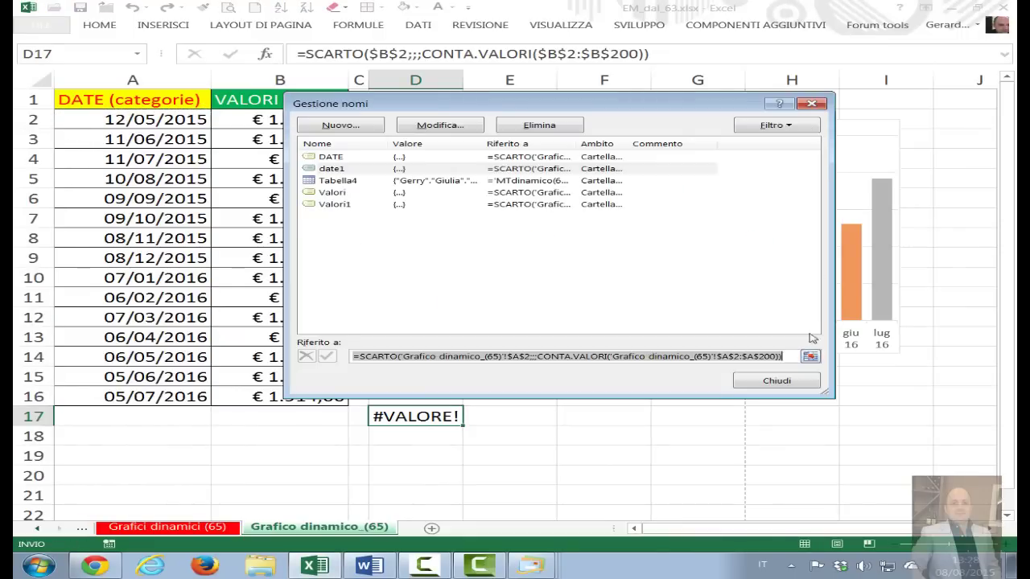
{"action": "left_click", "coordinate": [777, 379]}
Step: Type test entries dsfgd, sdfg, dfg, sdfg, dfg into A17:A21
{"action": "left_click", "coordinate": [132, 400]}
{"action": "left_click", "coordinate": [144, 421]}
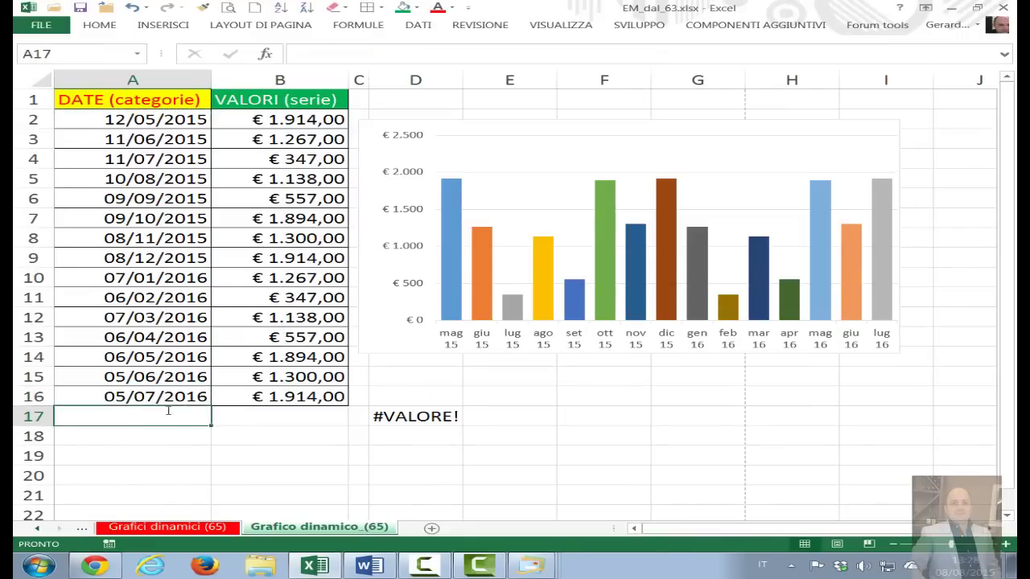
{"action": "type", "text": "dsfgd"}
{"action": "key", "text": "Return"}
{"action": "type", "text": "sdfg"}
{"action": "key", "text": "Return"}
{"action": "type", "text": "dfg"}
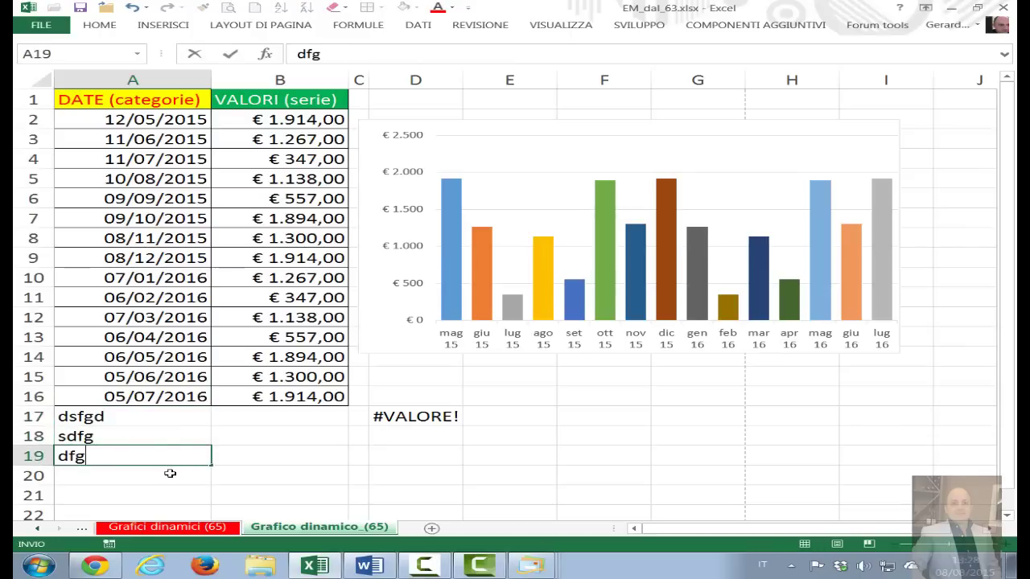
{"action": "key", "text": "Return"}
{"action": "type", "text": "sdfg"}
{"action": "key", "text": "Return"}
{"action": "type", "text": "dfg"}
{"action": "left_click", "coordinate": [308, 473]}
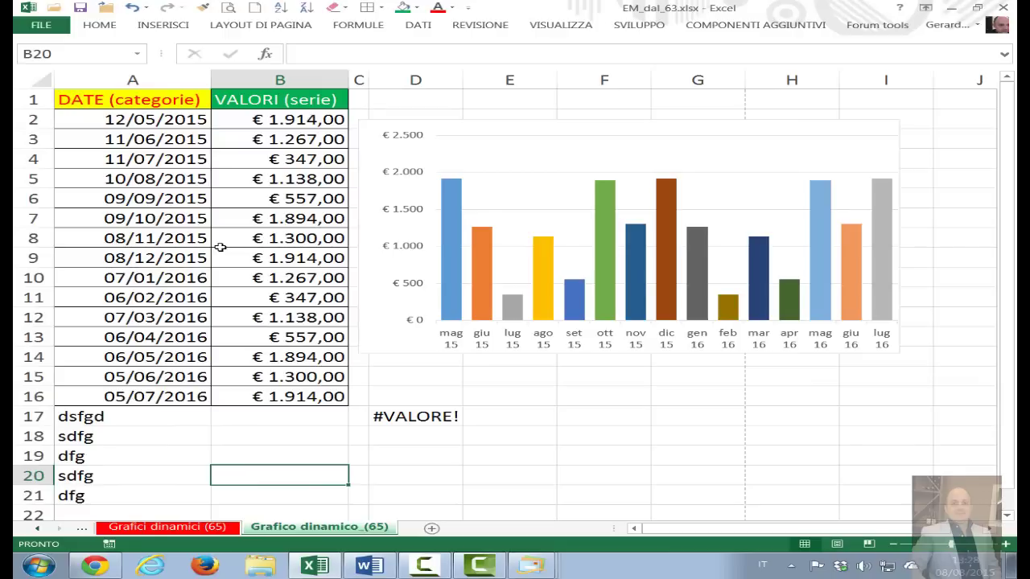
Step: Verify date1 now extends over the test rows, then delete A17:A21
{"action": "key", "text": "ctrl+F3"}
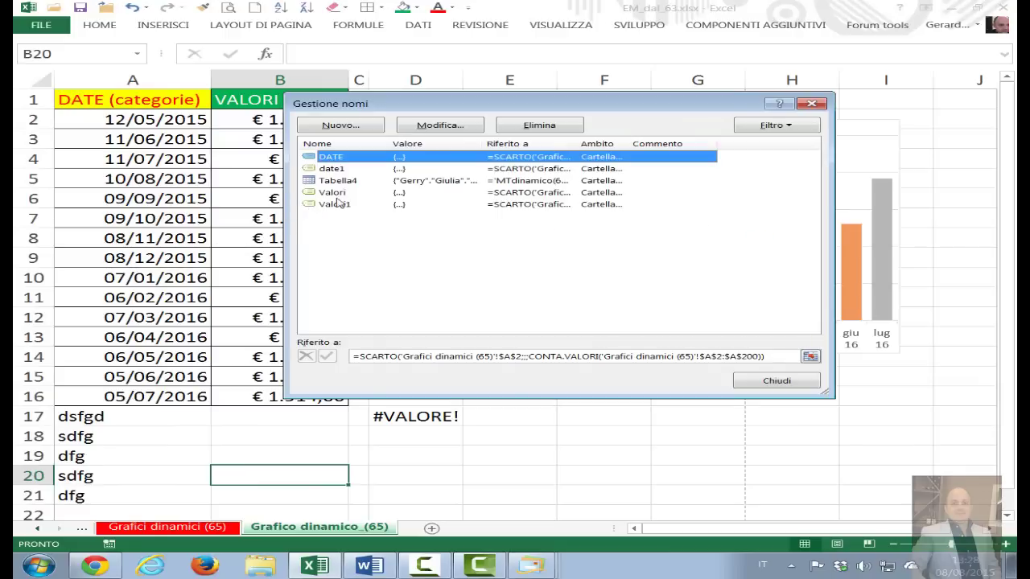
{"action": "left_click", "coordinate": [333, 169]}
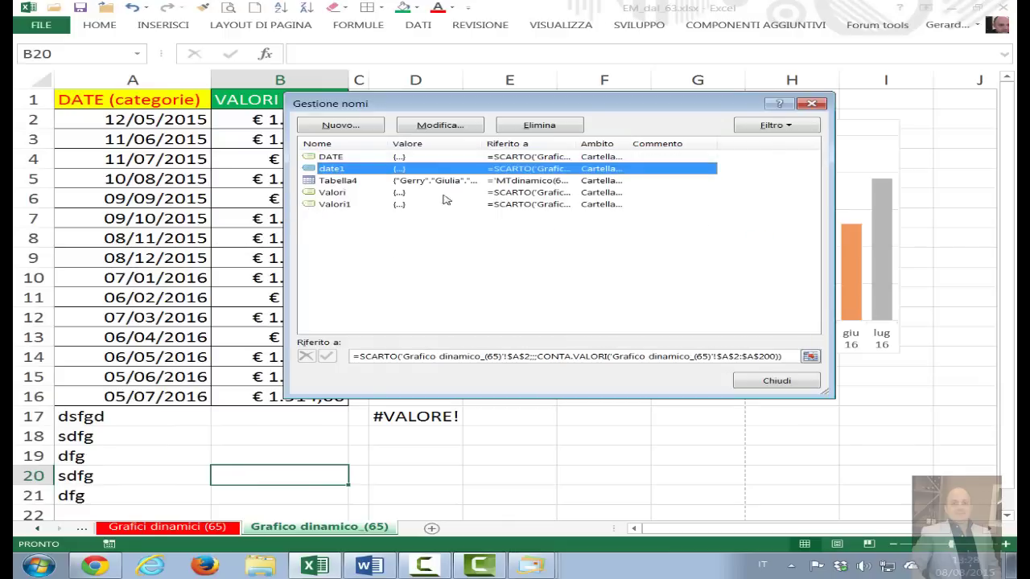
{"action": "left_click", "coordinate": [810, 356]}
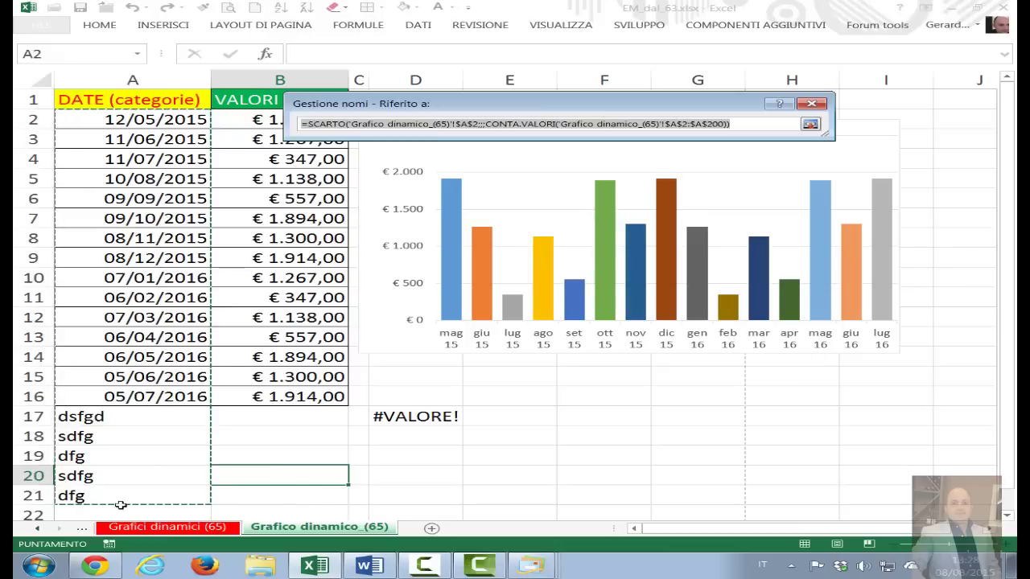
{"action": "left_click", "coordinate": [810, 124]}
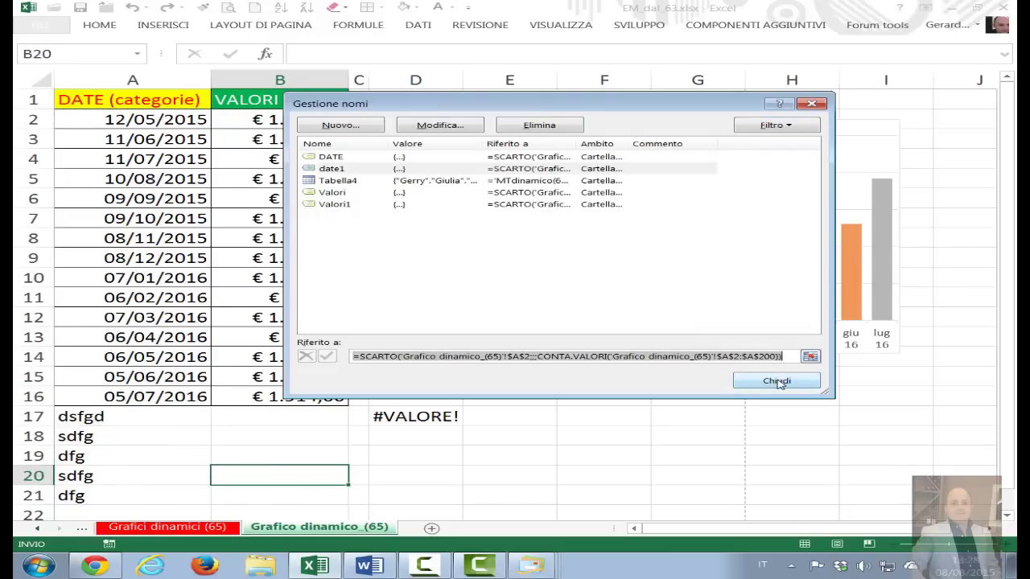
{"action": "left_click", "coordinate": [778, 384]}
{"action": "left_click_drag", "start_coordinate": [128, 419], "coordinate": [143, 494]}
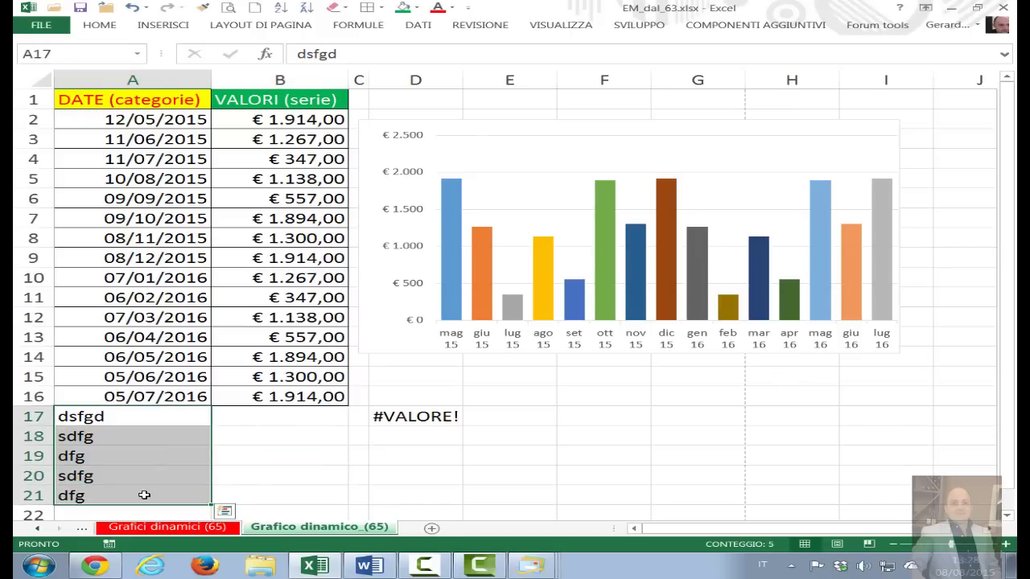
{"action": "key", "text": "Delete"}
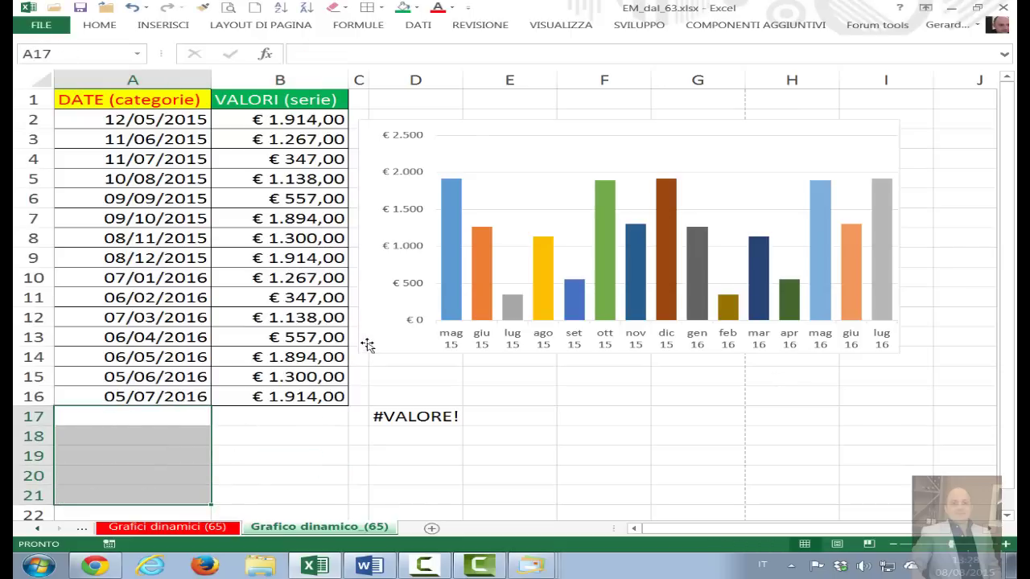
Step: Replace Serie1's values $B$2:$B$16 with the Valori1 named range in Seleziona dati
{"action": "left_click", "coordinate": [367, 345]}
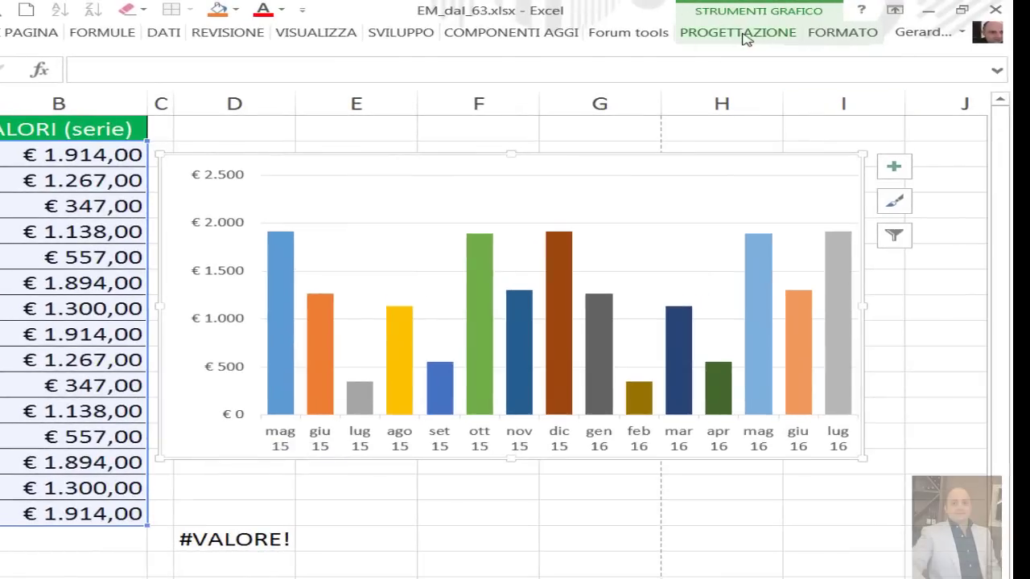
{"action": "left_click", "coordinate": [744, 36]}
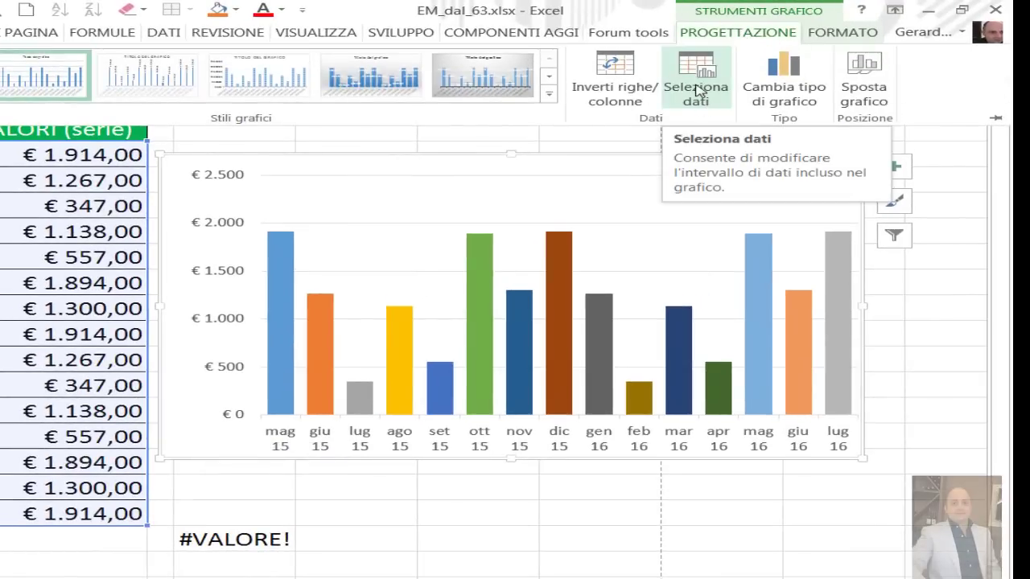
{"action": "left_click", "coordinate": [697, 91]}
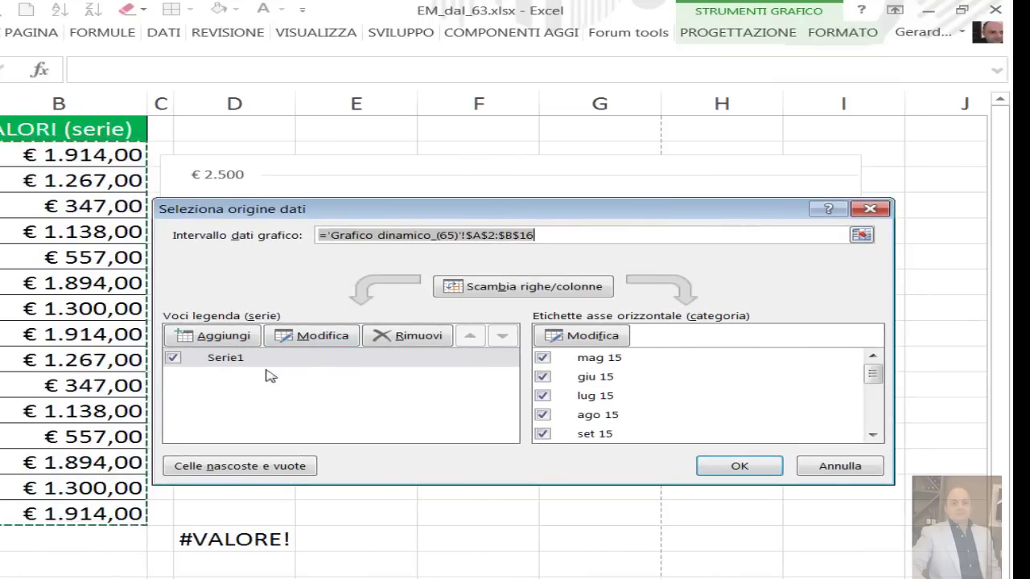
{"action": "left_click", "coordinate": [313, 335]}
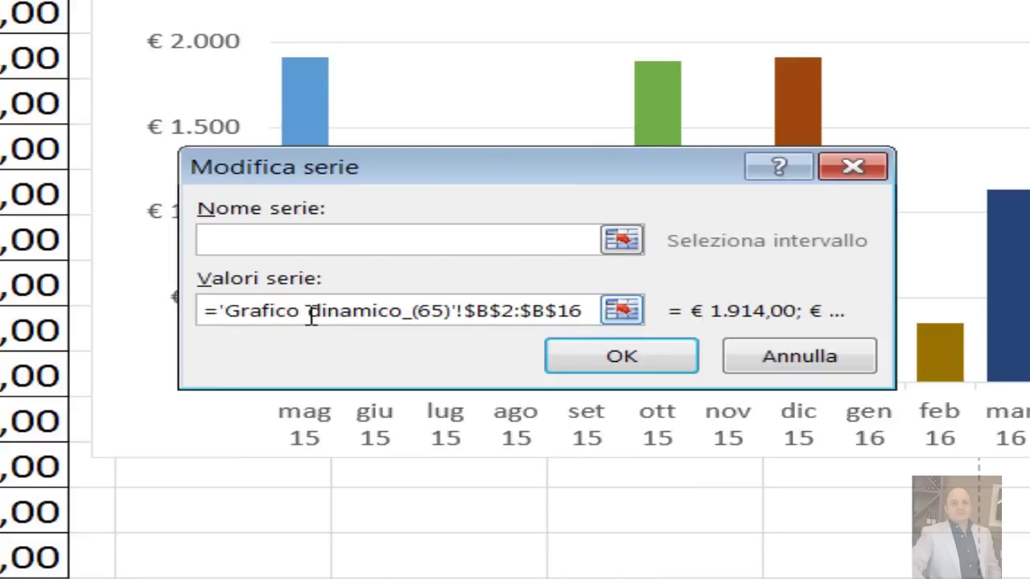
{"action": "double_click", "coordinate": [475, 310]}
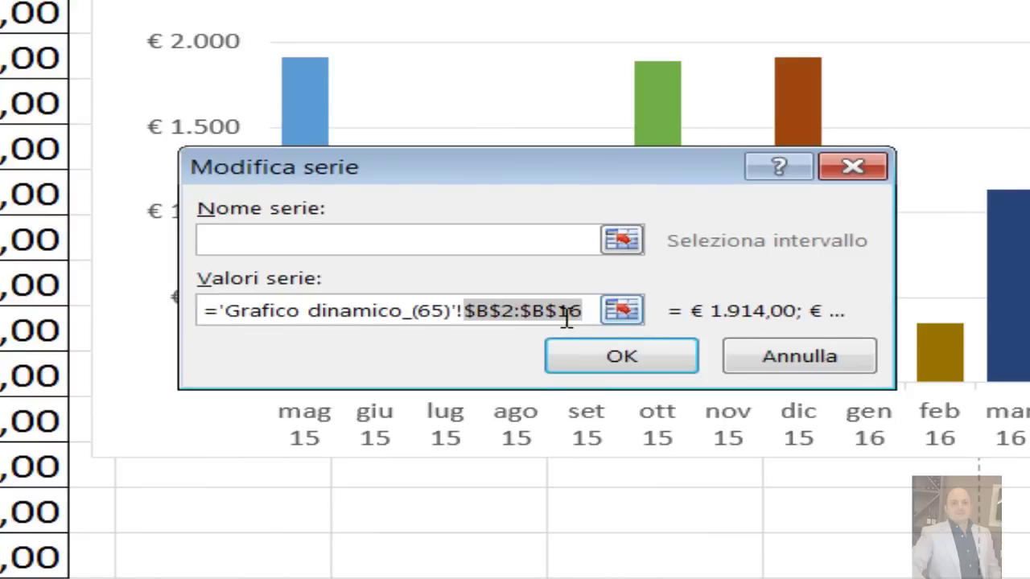
{"action": "key", "text": "F3"}
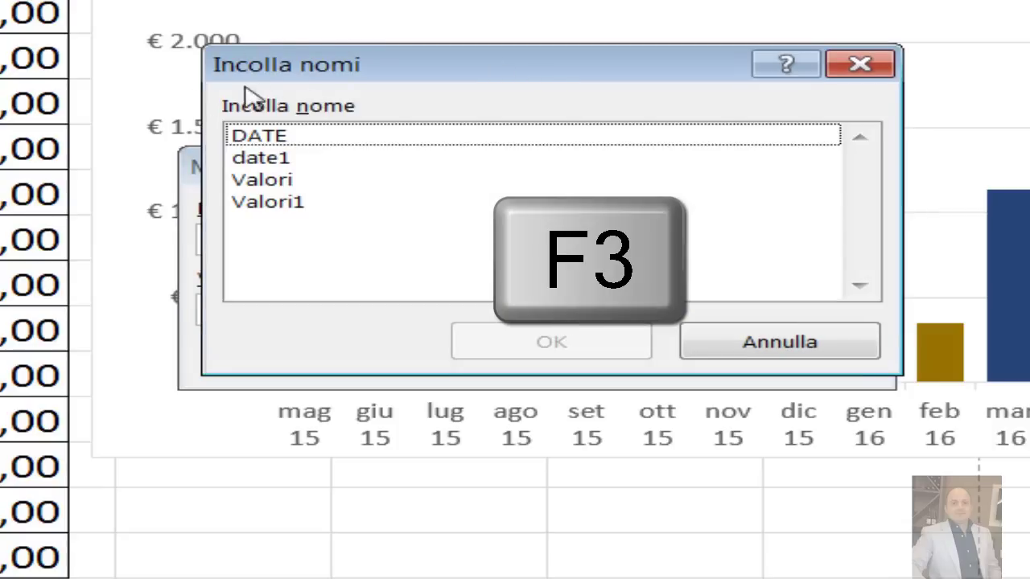
{"action": "left_click", "coordinate": [414, 211]}
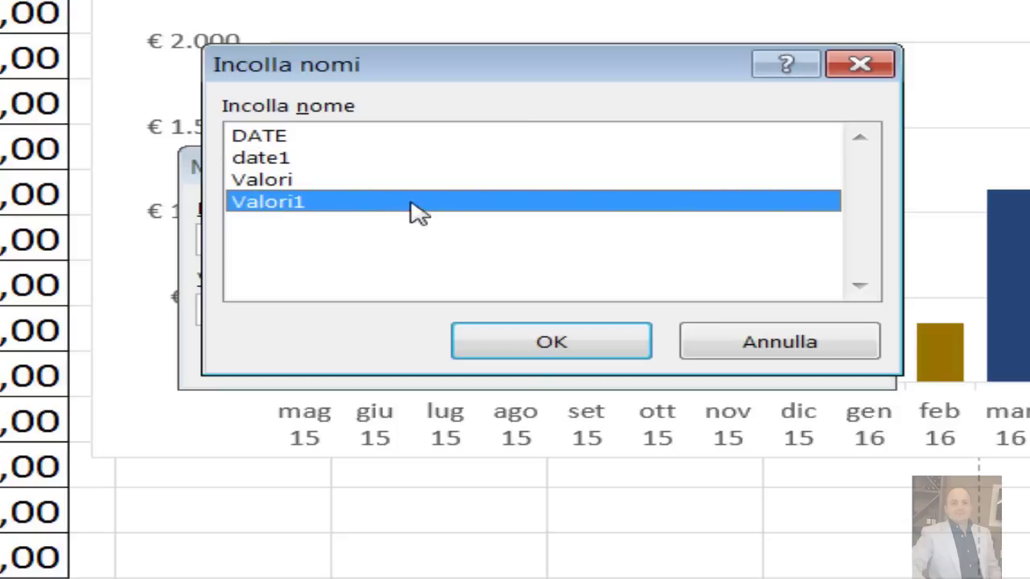
{"action": "left_click", "coordinate": [552, 345]}
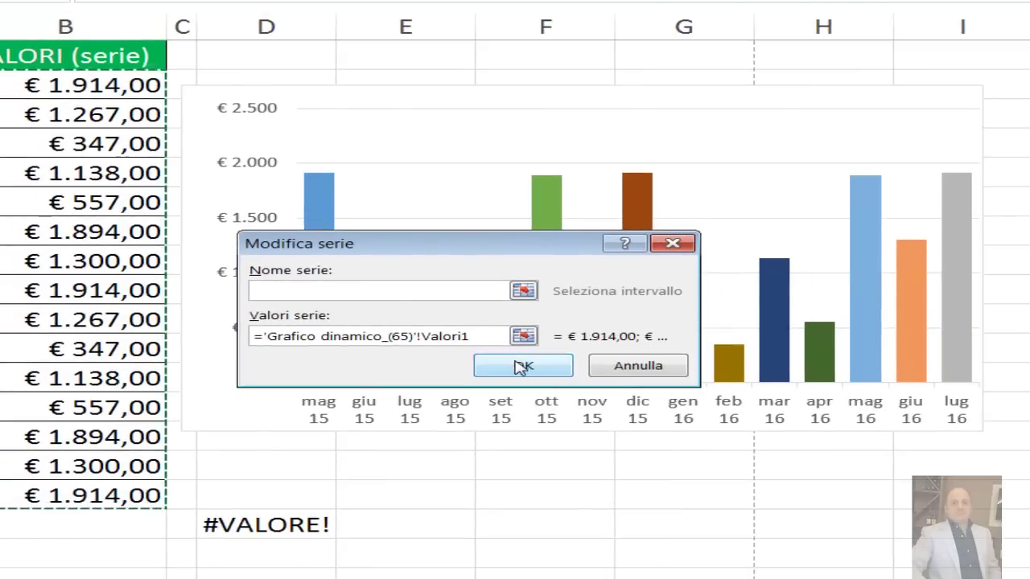
{"action": "left_click", "coordinate": [572, 361]}
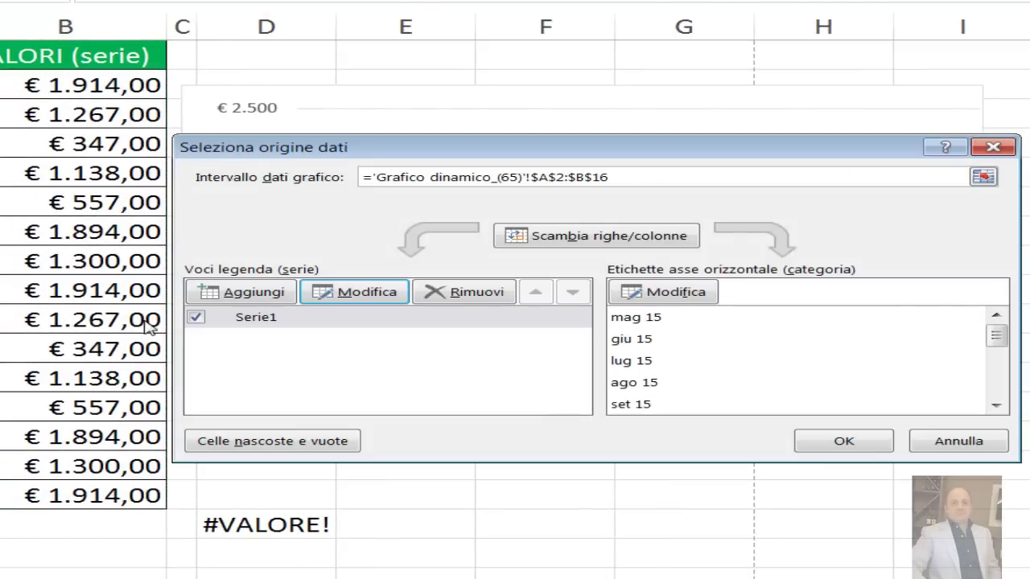
Step: Replace the horizontal axis labels $A$2:$A$16 with the date1 named range
{"action": "left_click", "coordinate": [676, 294]}
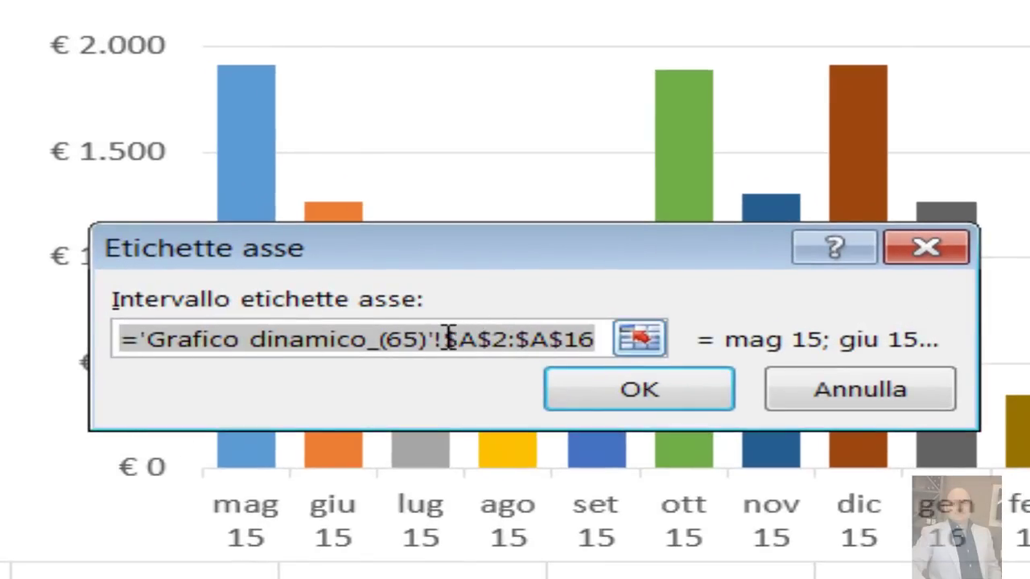
{"action": "left_click_drag", "start_coordinate": [443, 339], "coordinate": [615, 339]}
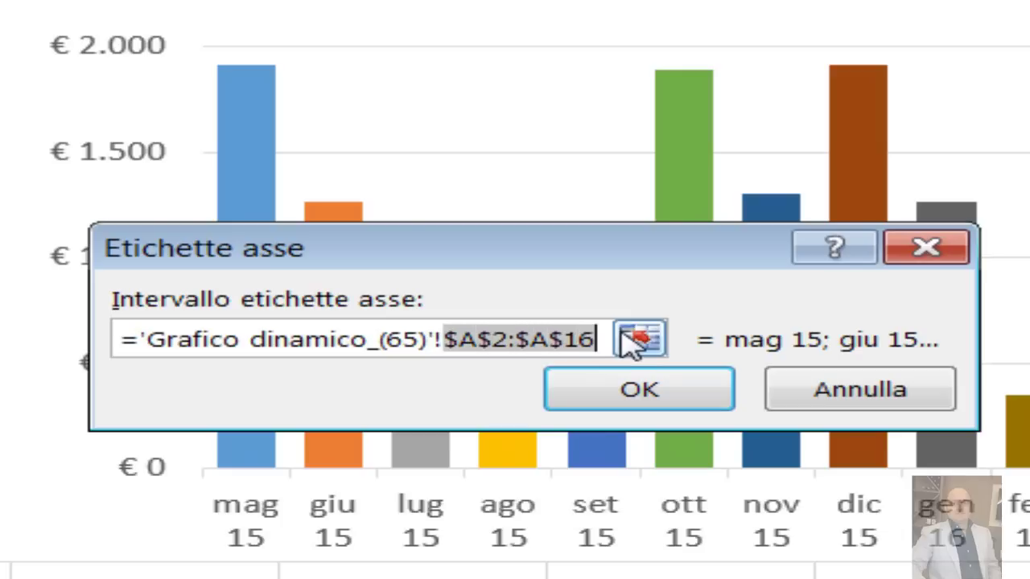
{"action": "key", "text": "Delete"}
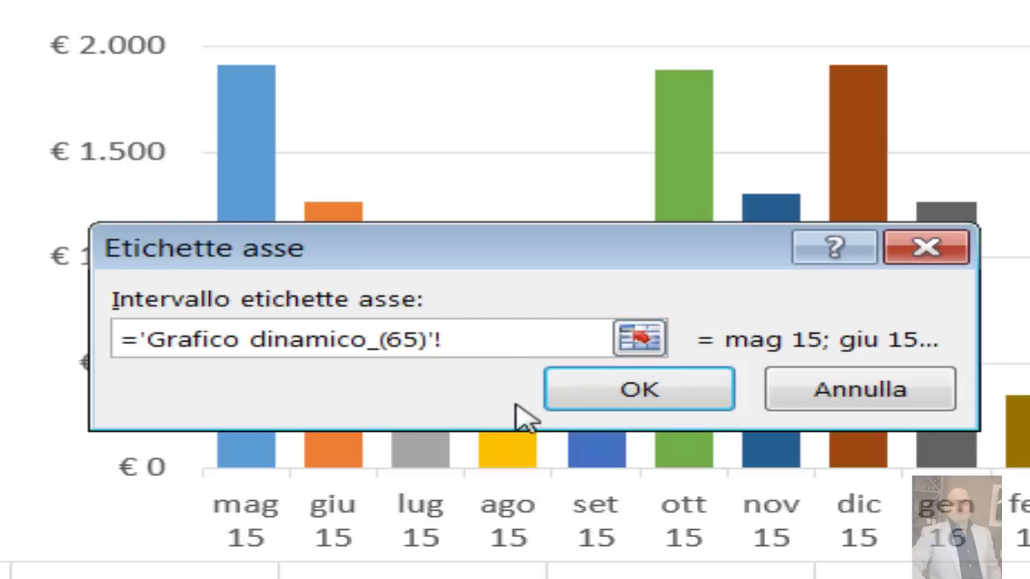
{"action": "key", "text": "F3"}
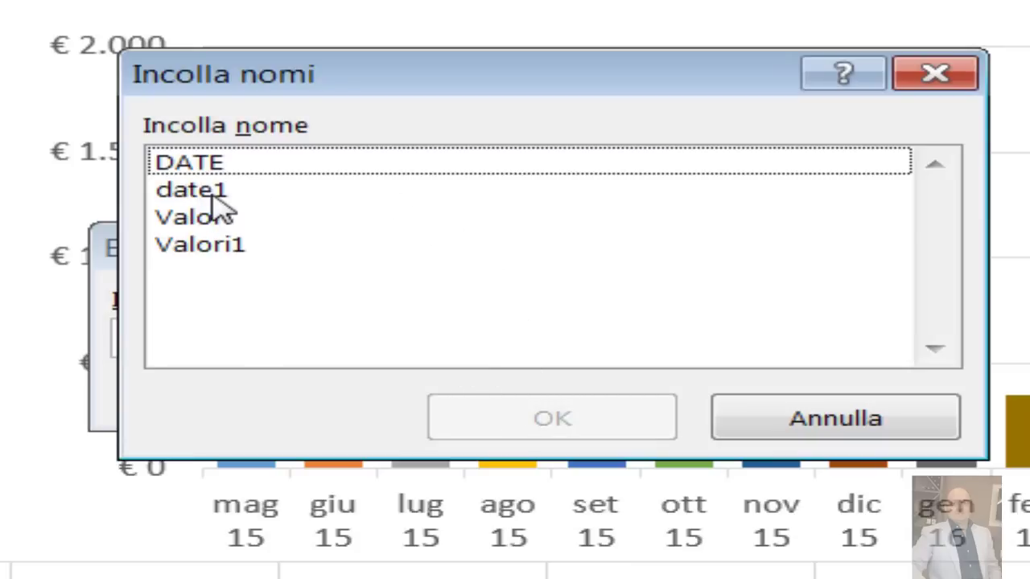
{"action": "left_click", "coordinate": [330, 197]}
{"action": "left_click", "coordinate": [563, 428]}
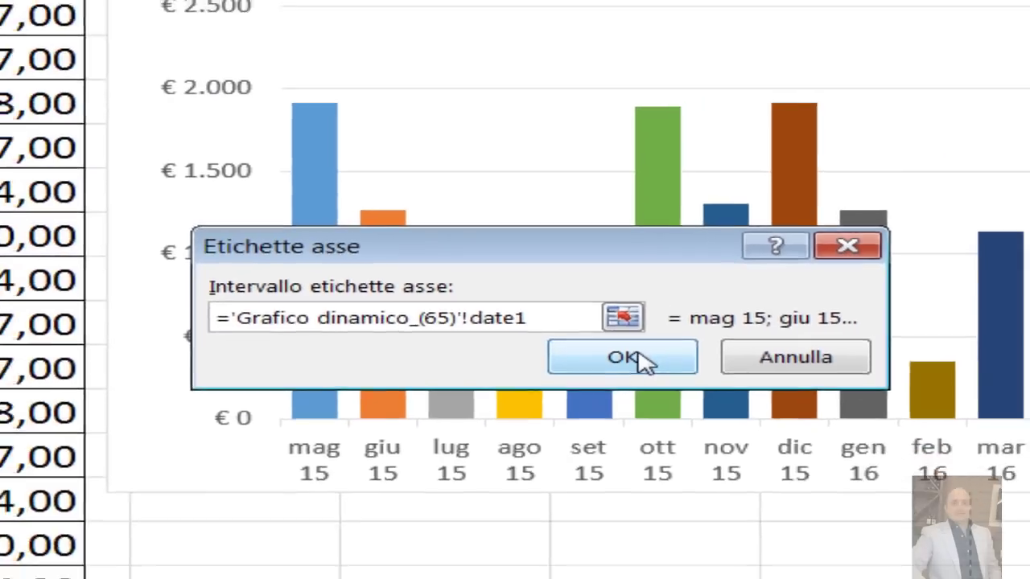
{"action": "left_click", "coordinate": [640, 354]}
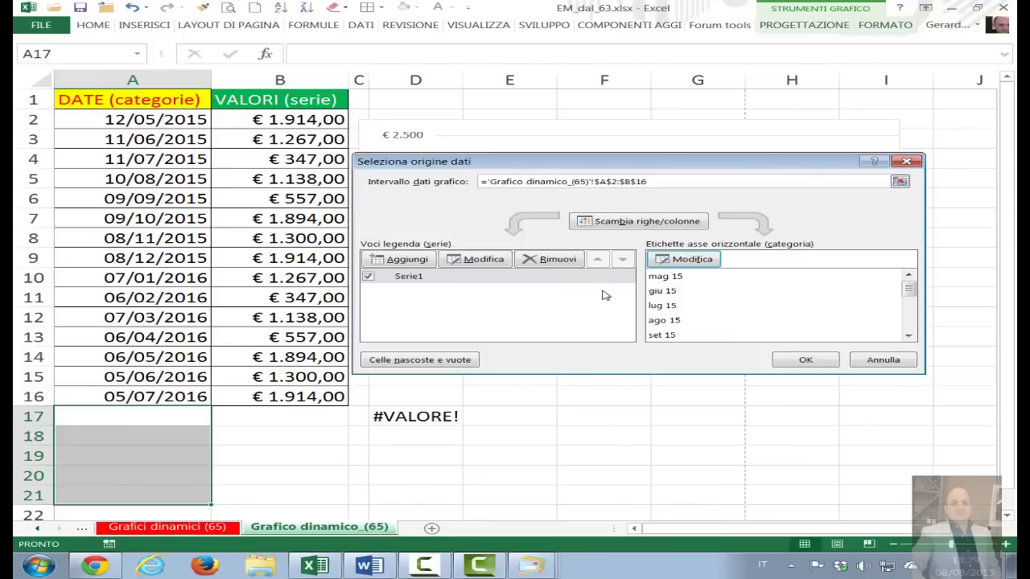
Step: Apply the chart source, fill dates to row 19, and copy B10:B12 into B17:B19
{"action": "left_click", "coordinate": [801, 358]}
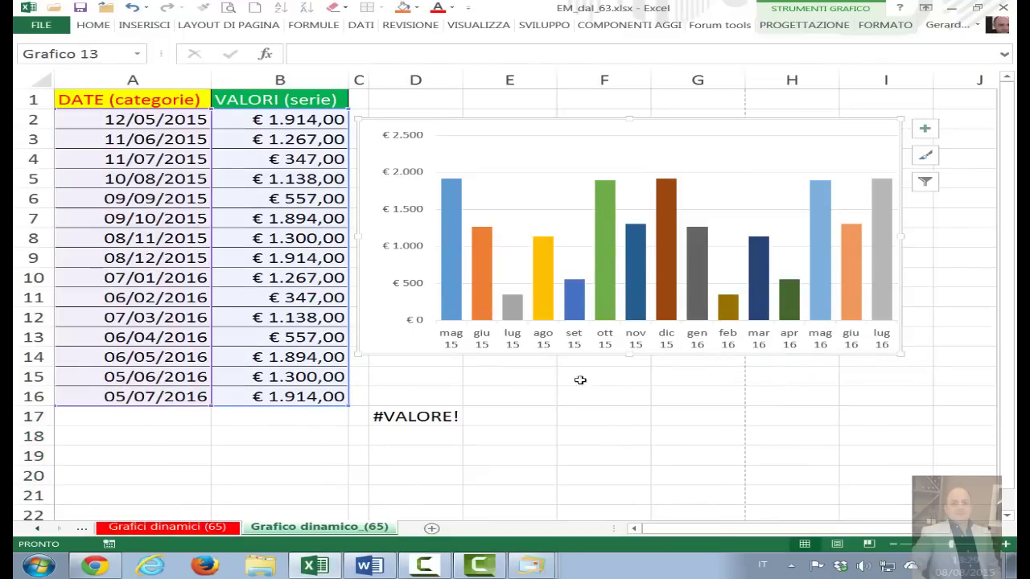
{"action": "key", "text": "Escape"}
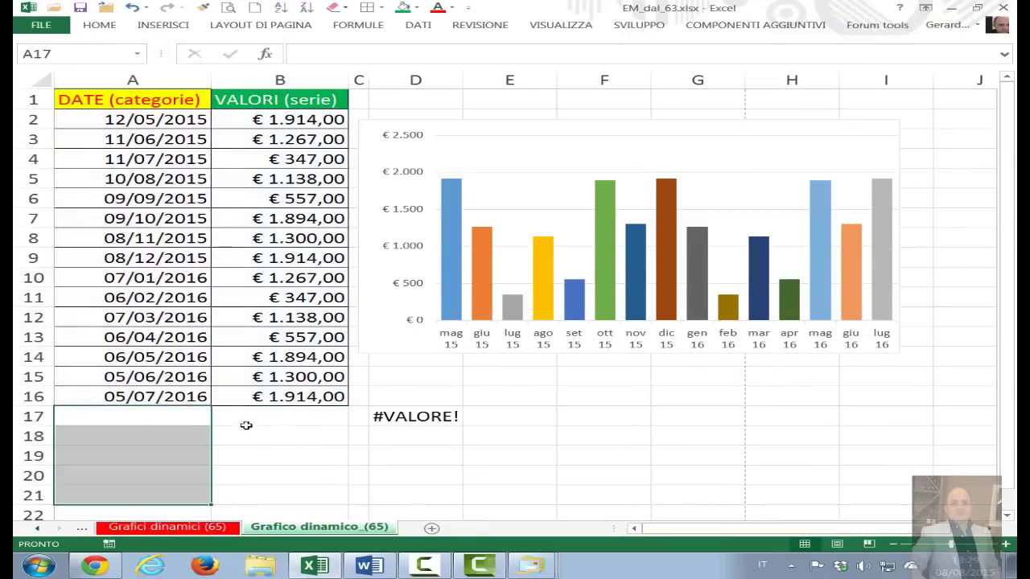
{"action": "left_click", "coordinate": [185, 395]}
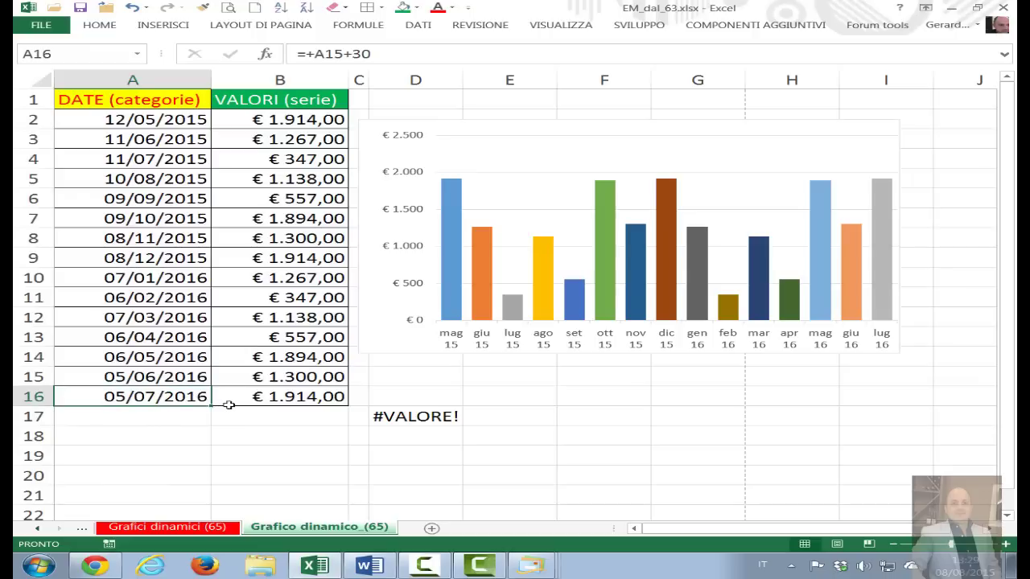
{"action": "left_click_drag", "start_coordinate": [214, 404], "coordinate": [214, 457]}
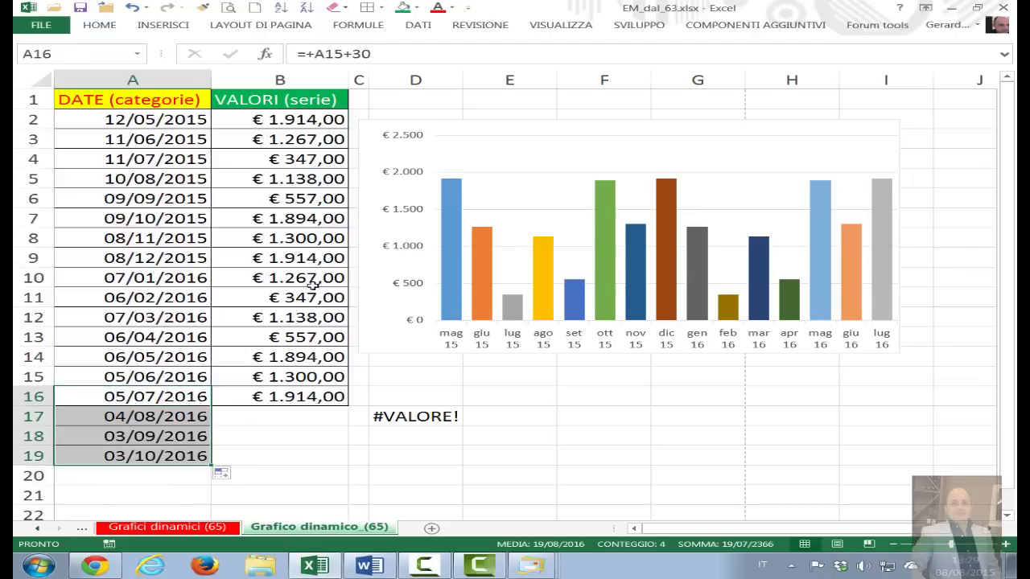
{"action": "left_click_drag", "start_coordinate": [297, 278], "coordinate": [312, 317]}
{"action": "key", "text": "ctrl+c"}
{"action": "left_click", "coordinate": [281, 415]}
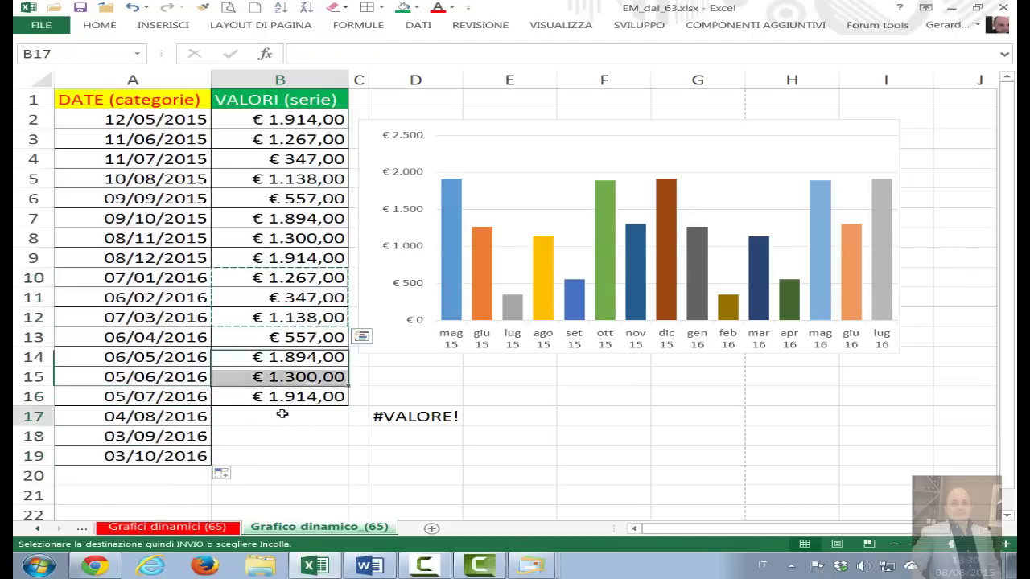
{"action": "key", "text": "ctrl+v"}
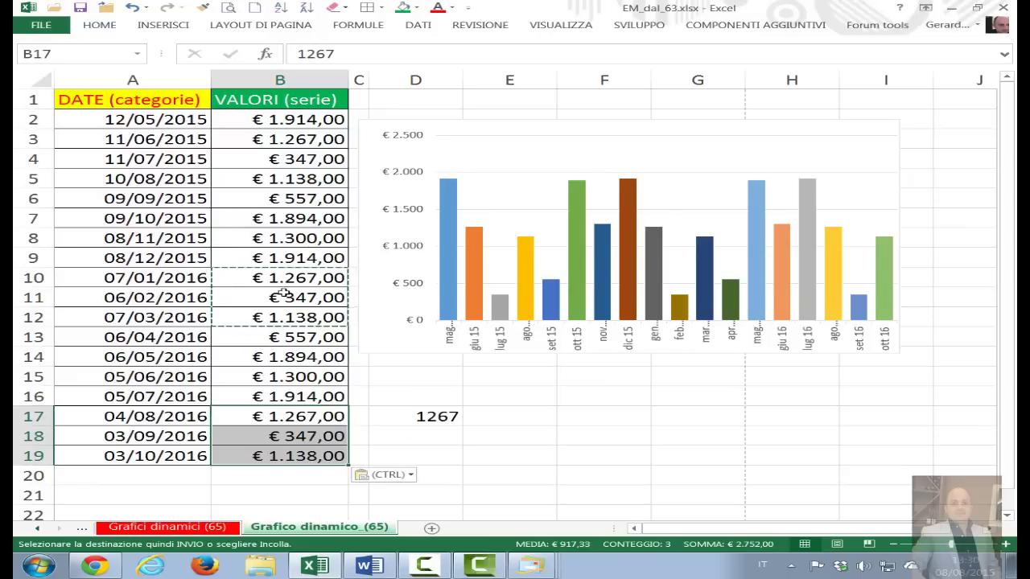
{"action": "key", "text": "Escape"}
Step: Delete the data in A8:B19 and the error formula in D17
{"action": "left_click_drag", "start_coordinate": [132, 240], "coordinate": [305, 455]}
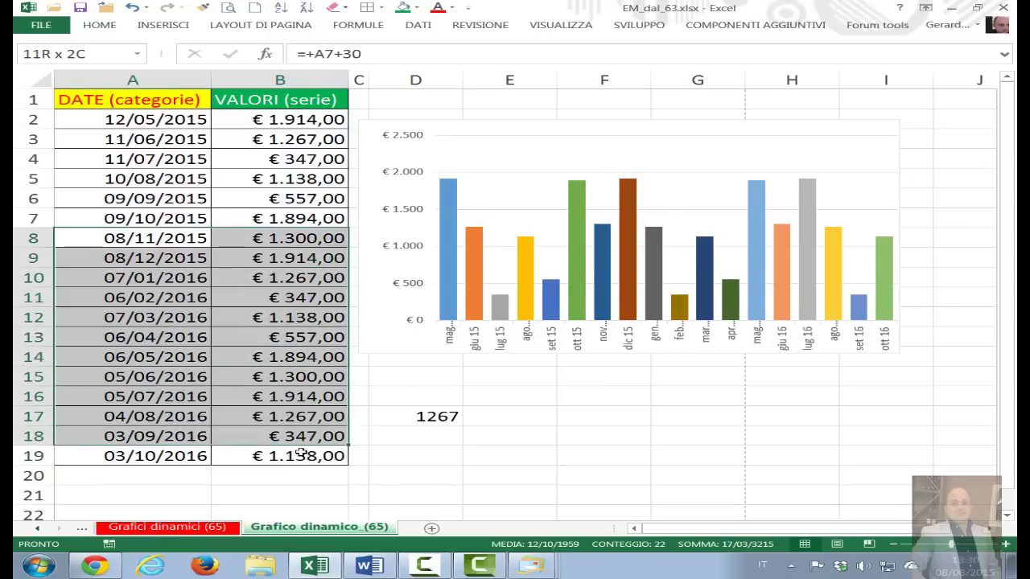
{"action": "key", "text": "Delete"}
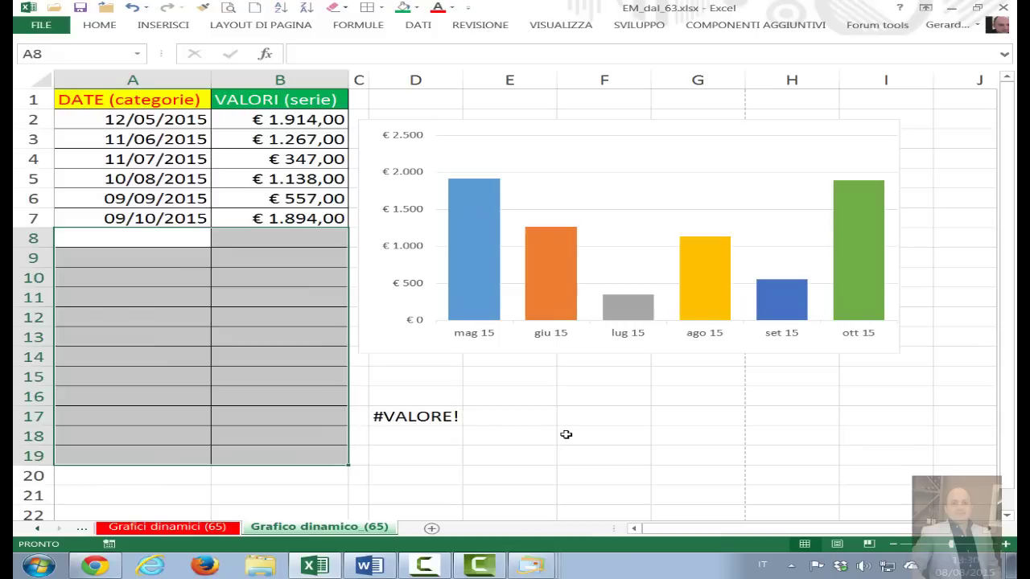
{"action": "left_click", "coordinate": [400, 418]}
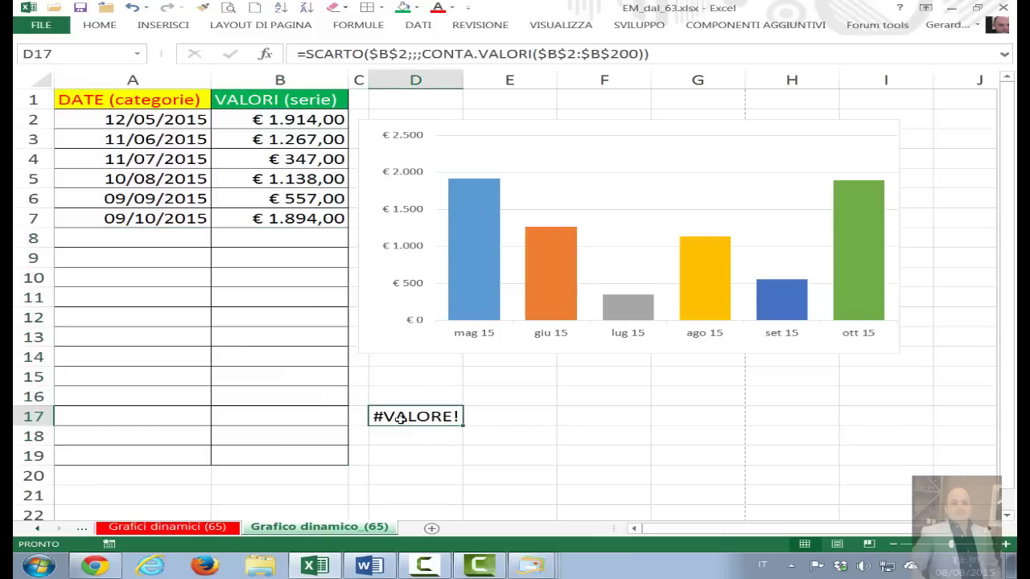
{"action": "key", "text": "Delete"}
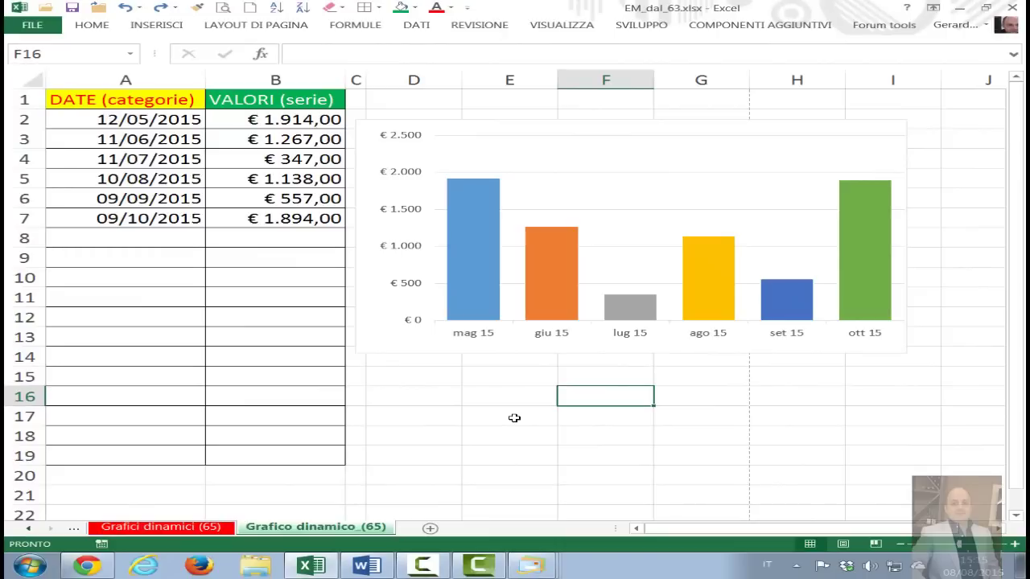
{"action": "left_click", "coordinate": [362, 345]}
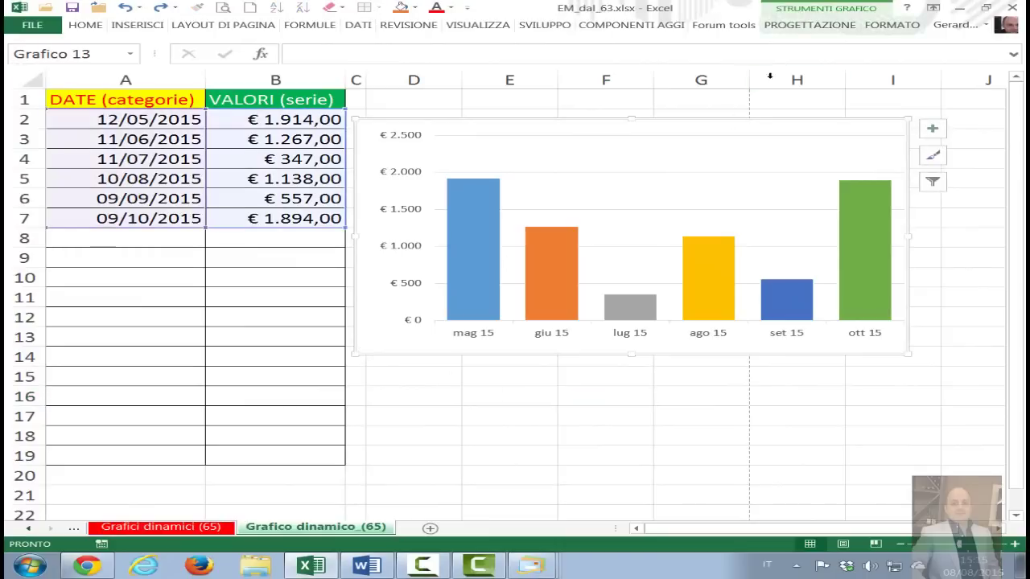
{"action": "left_click", "coordinate": [799, 26]}
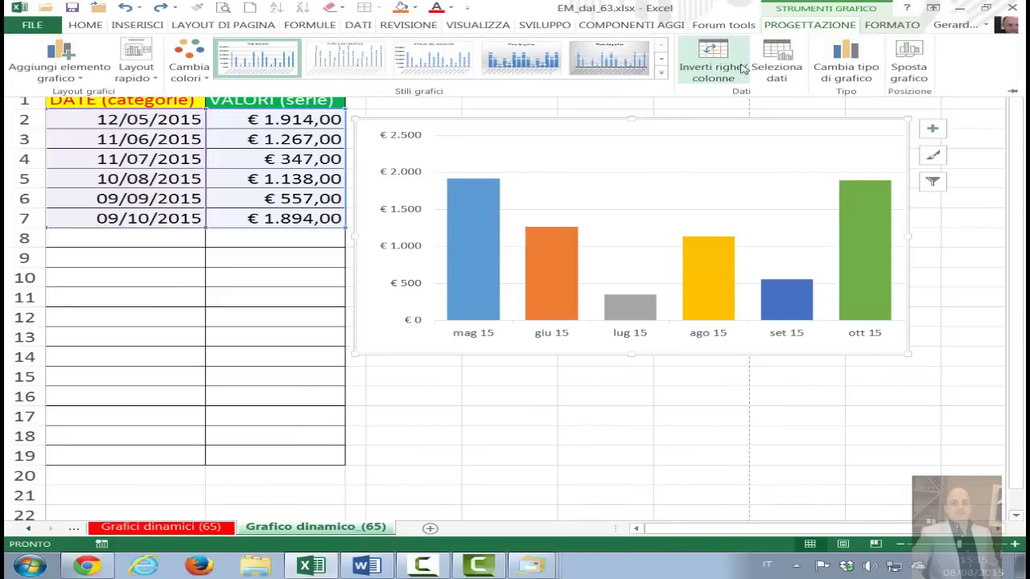
{"action": "left_click", "coordinate": [774, 74]}
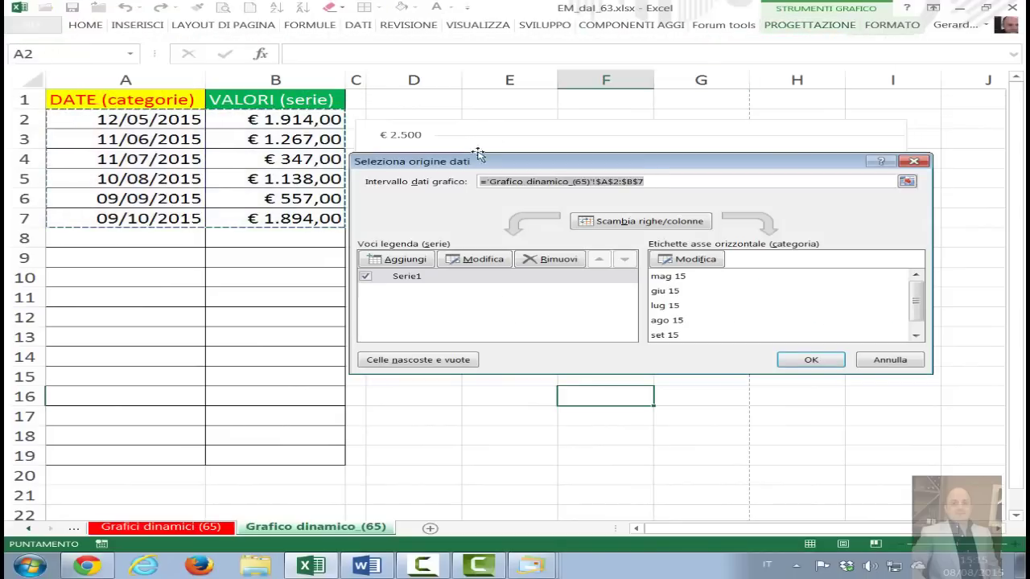
{"action": "left_click", "coordinate": [476, 265]}
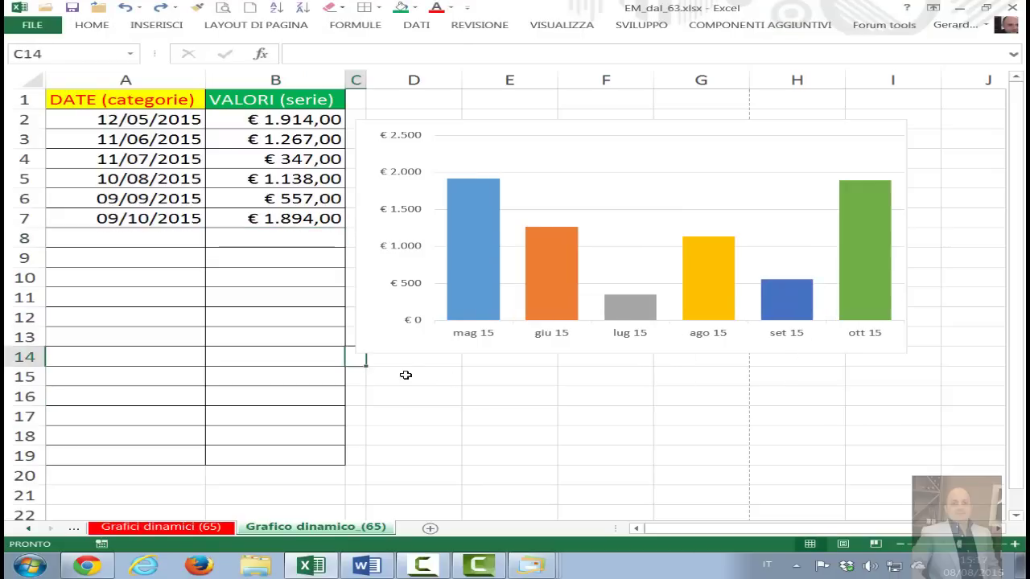
Step: Fill dates down to A17 and enter =CASUALE.TRA(500;2000) into B2:B17 at once
{"action": "left_click", "coordinate": [184, 225]}
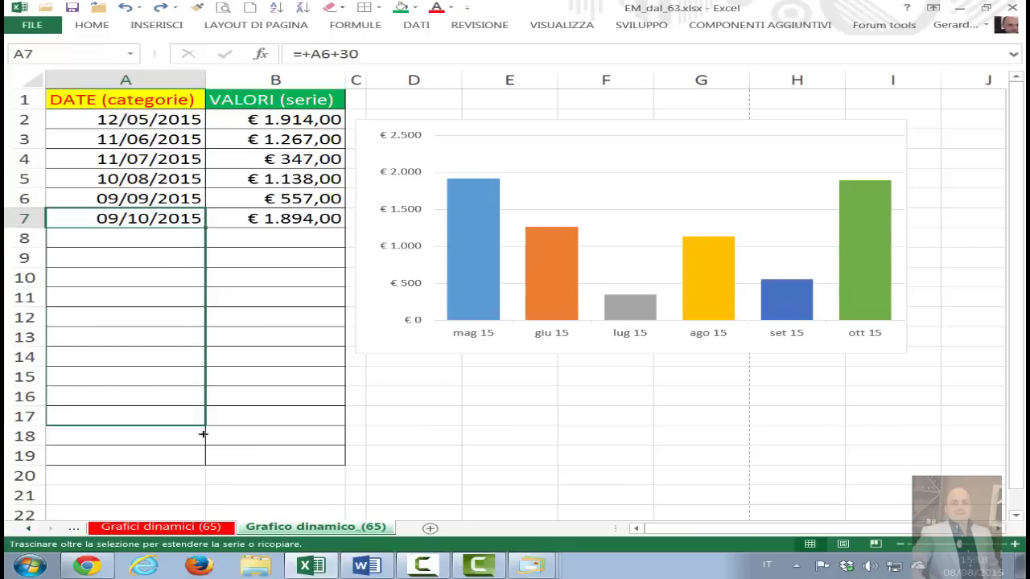
{"action": "left_click_drag", "start_coordinate": [203, 227], "coordinate": [204, 422]}
{"action": "mouse_move", "coordinate": [288, 119]}
{"action": "left_mouse_down"}
{"action": "mouse_move", "coordinate": [298, 161]}
{"action": "mouse_move", "coordinate": [294, 416]}
{"action": "left_mouse_up"}
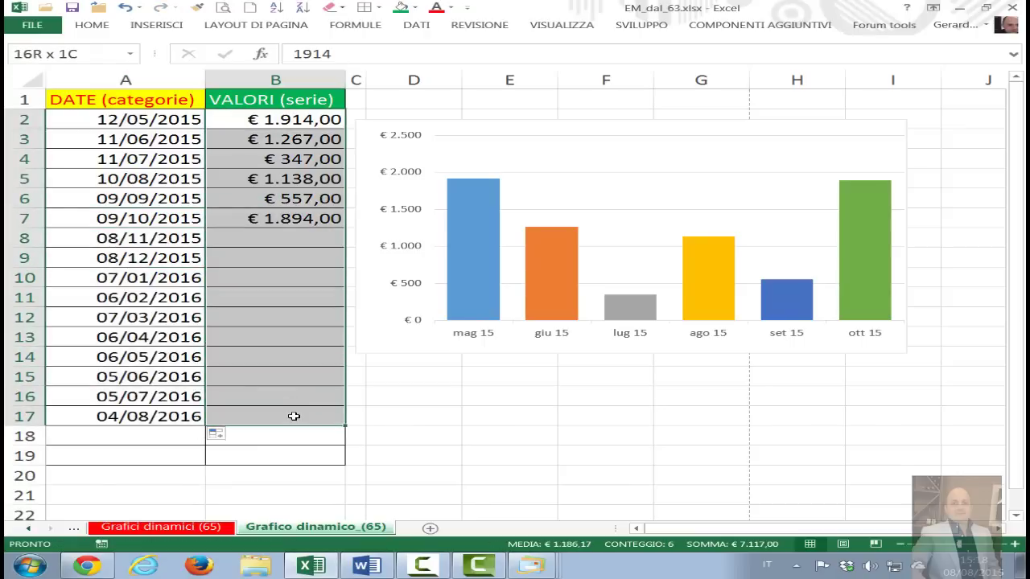
{"action": "type", "text": "=c"}
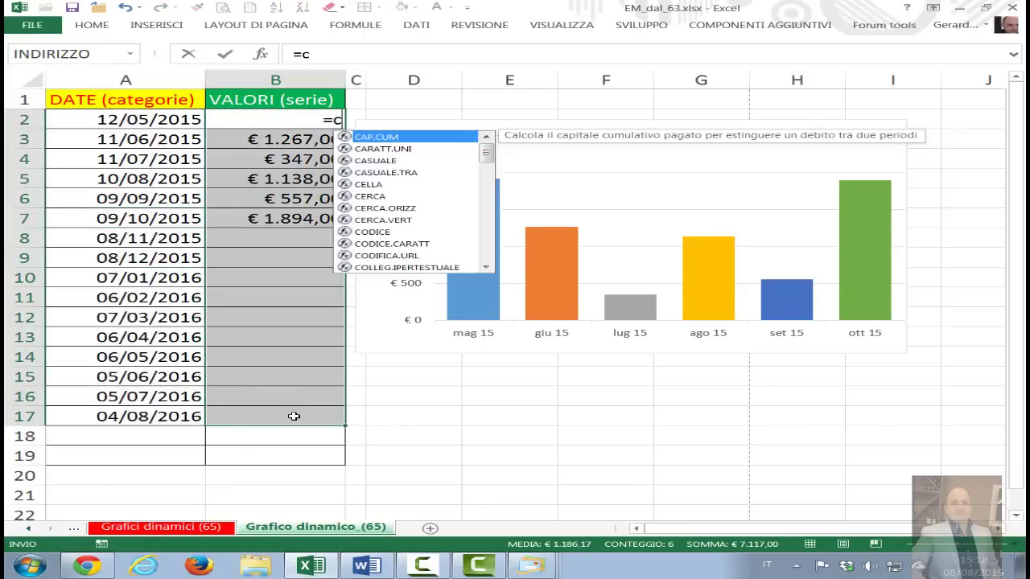
{"action": "type", "text": "asuale"}
{"action": "key", "text": "Down"}
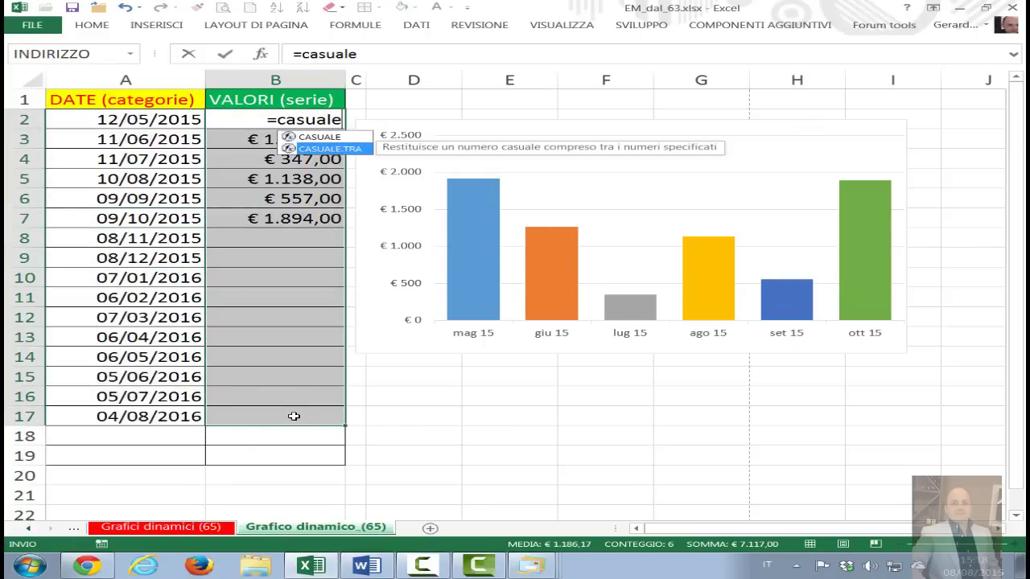
{"action": "key", "text": "Tab"}
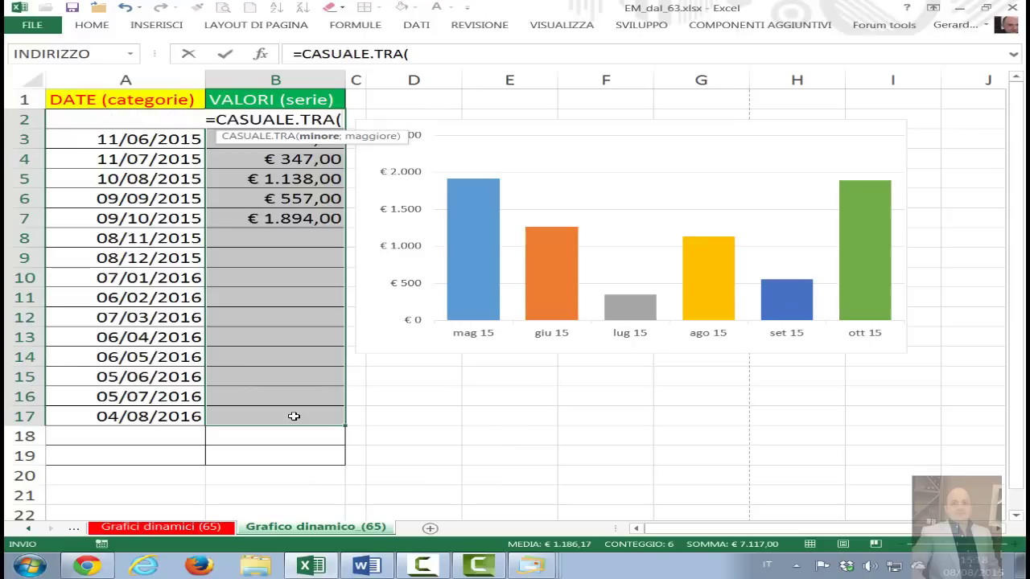
{"action": "type", "text": "500"}
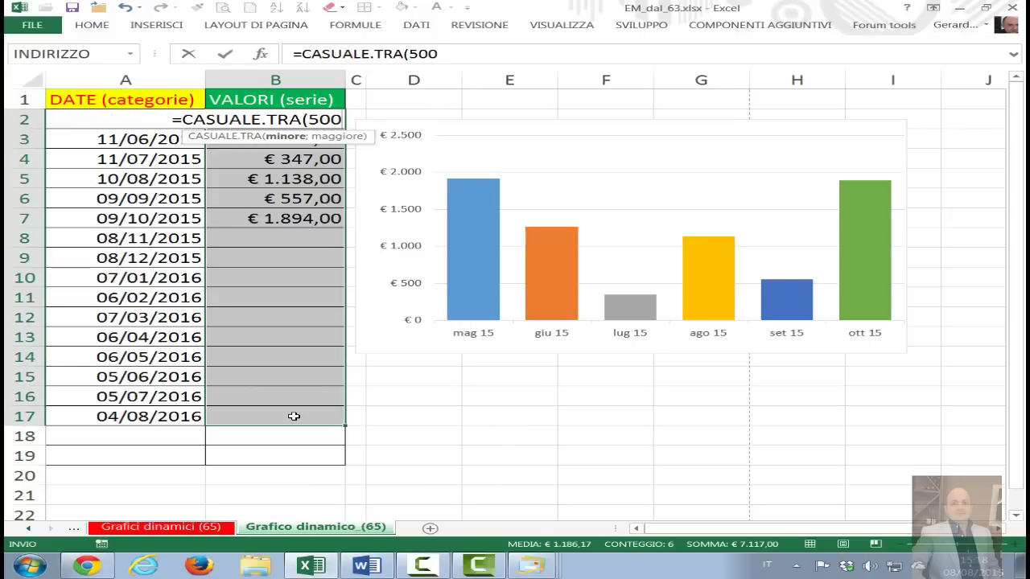
{"action": "type", "text": ";2"}
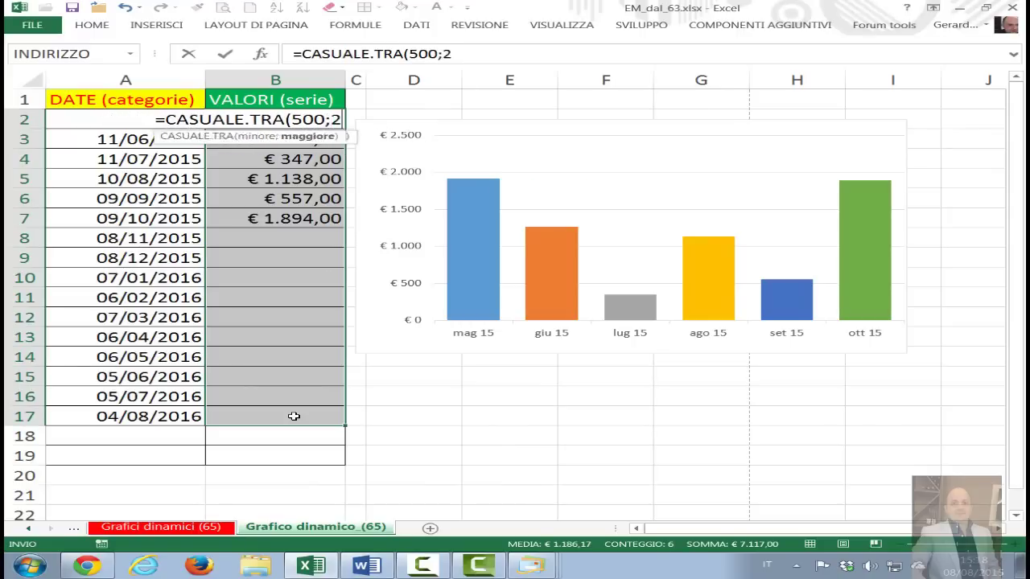
{"action": "type", "text": "000)"}
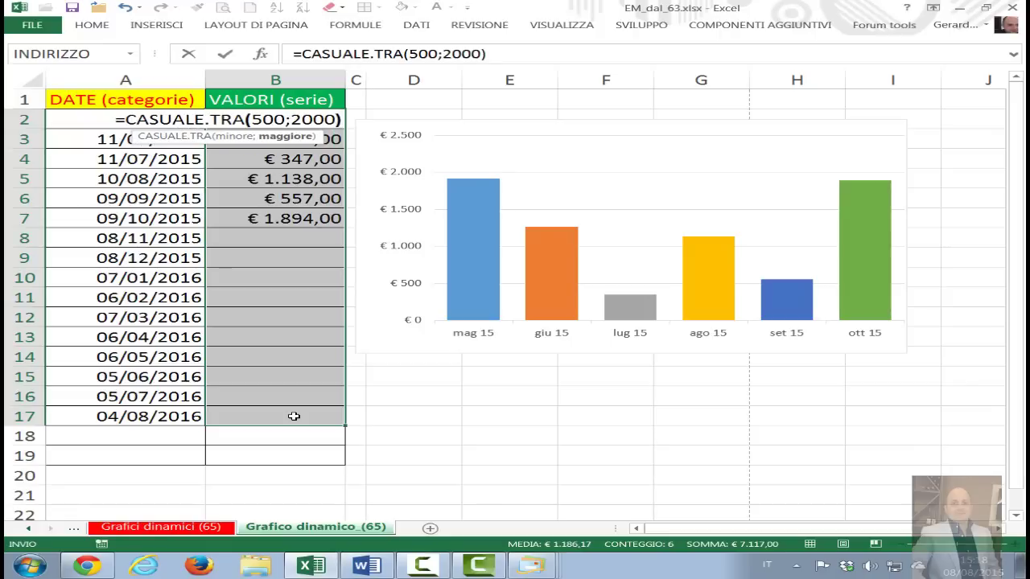
{"action": "key", "text": "ctrl+Return"}
Step: Recalculate the random values repeatedly with F9 to watch the 16-bar chart change
{"action": "left_click", "coordinate": [605, 377]}
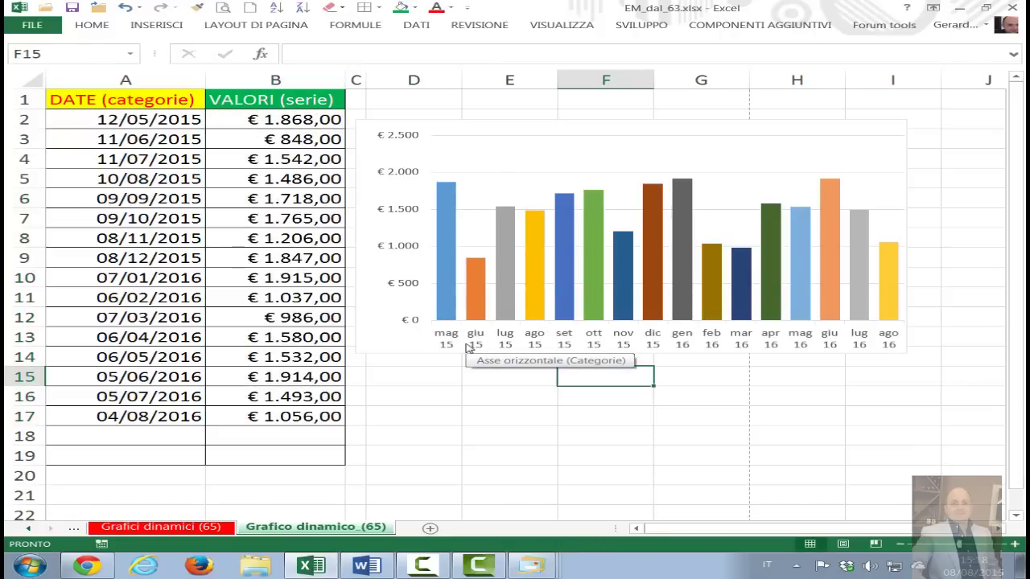
{"action": "key", "text": "F9"}
{"action": "key", "text": "F9"}
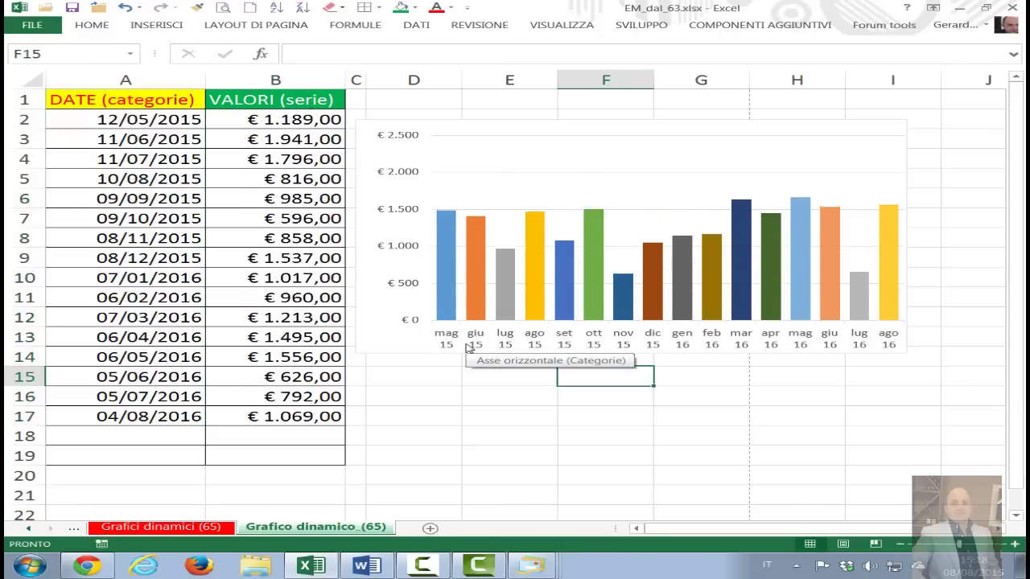
{"action": "key", "text": "F9"}
{"action": "key", "text": "F9"}
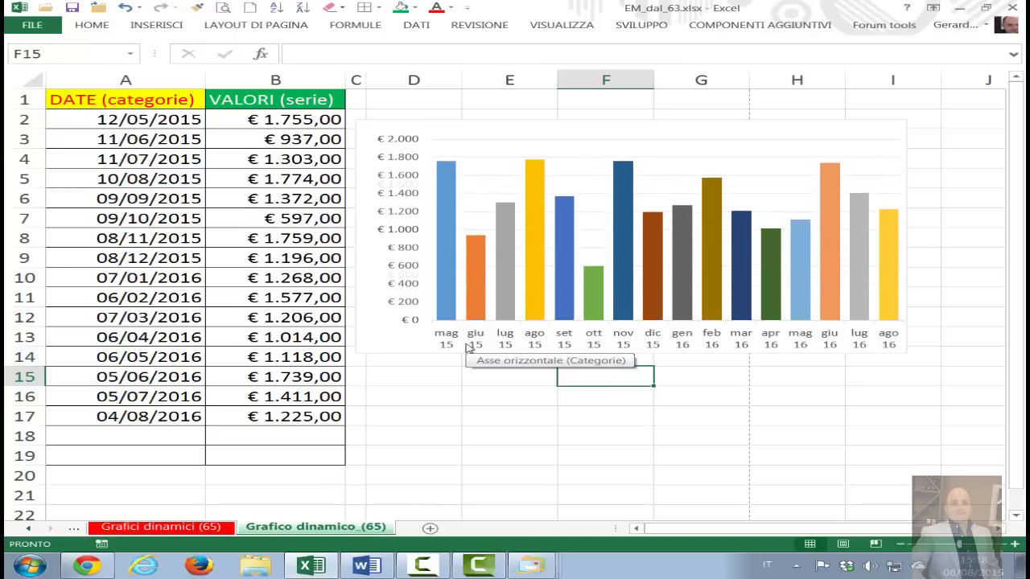
{"action": "key", "text": "F9"}
{"action": "key", "text": "F9"}
{"action": "key", "text": "F9"}
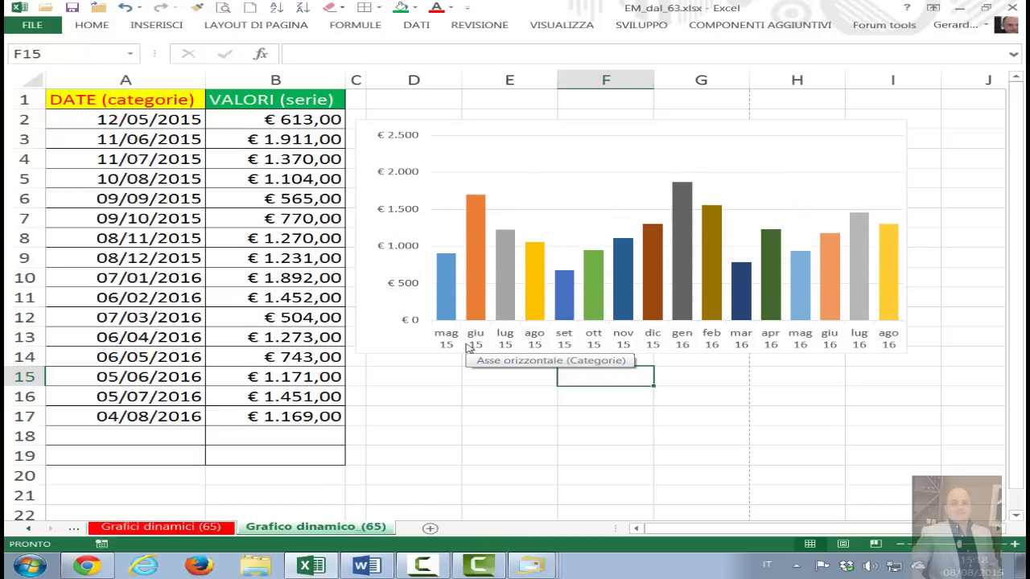
{"action": "key", "text": "F9"}
{"action": "key", "text": "F9"}
{"action": "key", "text": "F9"}
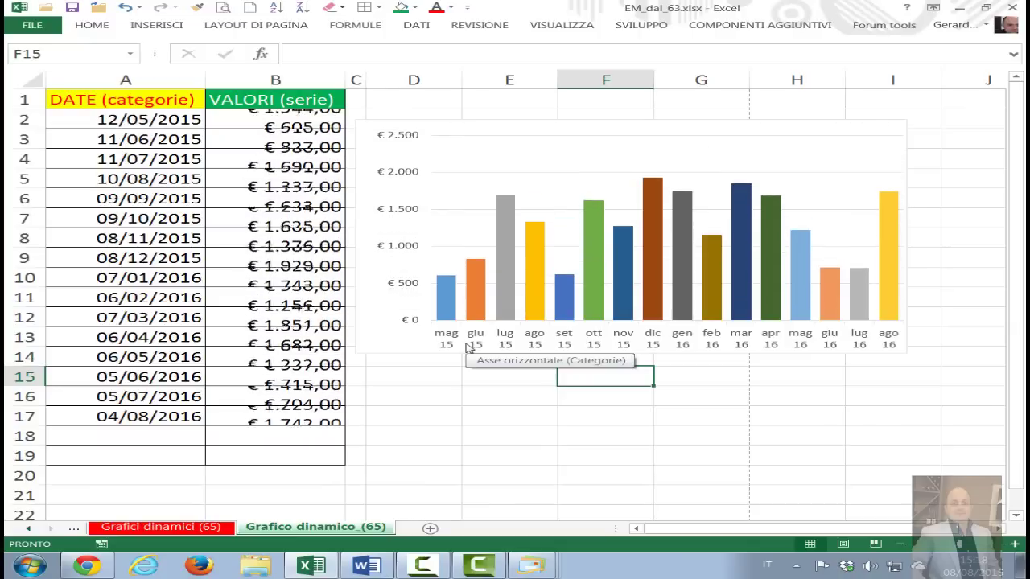
{"action": "key", "text": "F9"}
{"action": "key", "text": "F9"}
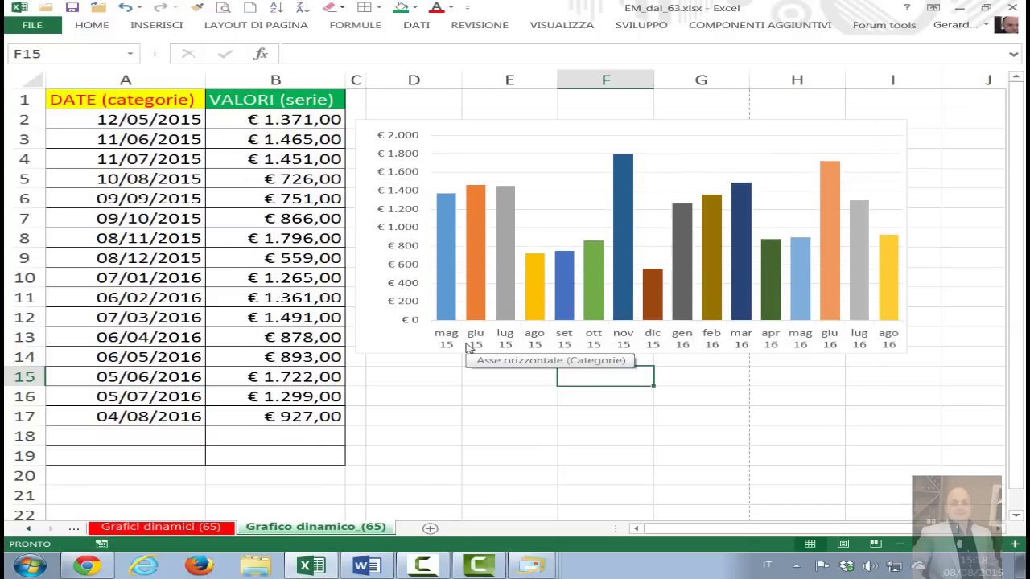
{"action": "key", "text": "F9"}
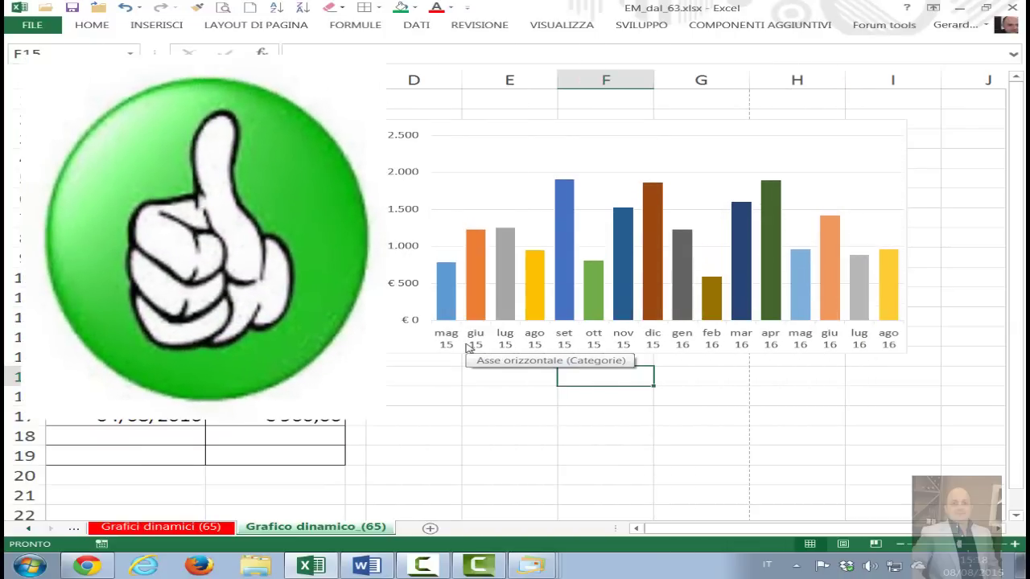
{"action": "key", "text": "F9"}
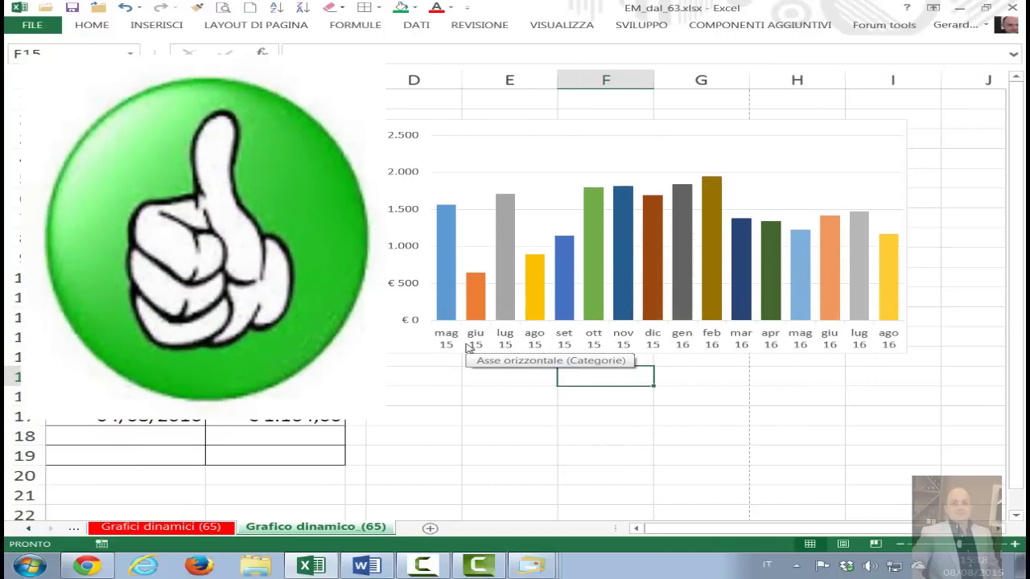
{"action": "key", "text": "F9"}
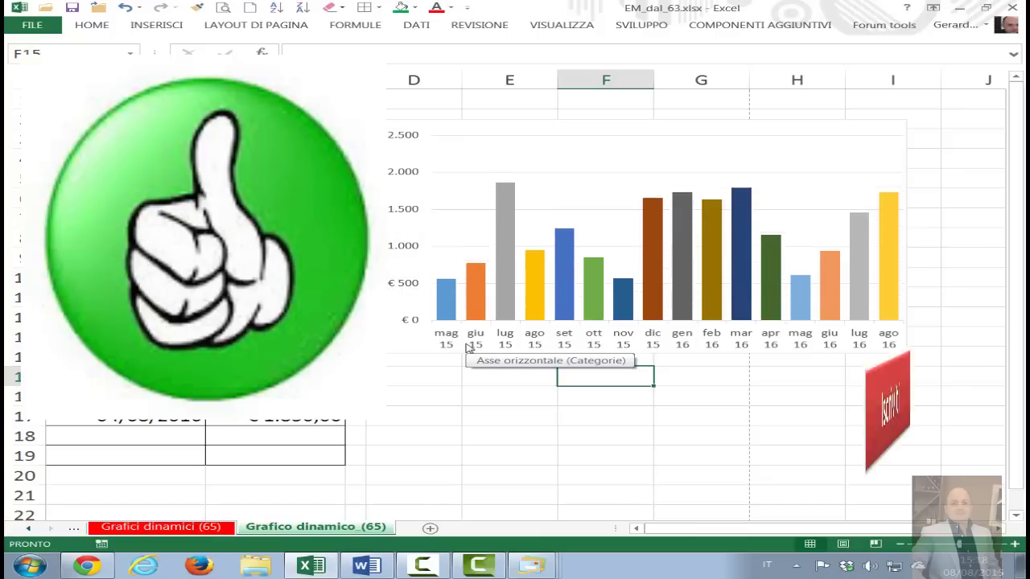